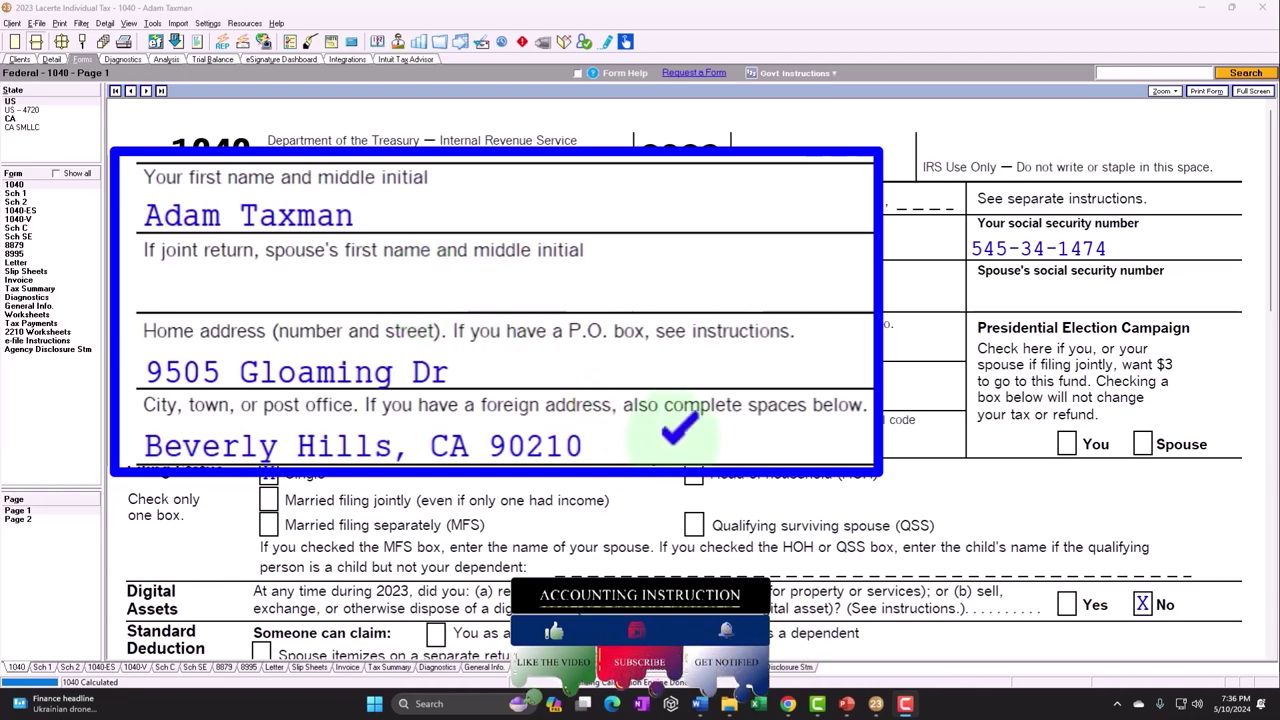
- Review the income lines on Form 1040 page 1 and the income and expenses on Schedule C
{"action": "scroll", "coordinate": [478, 405], "scroll_direction": "down", "scroll_amount": 10}
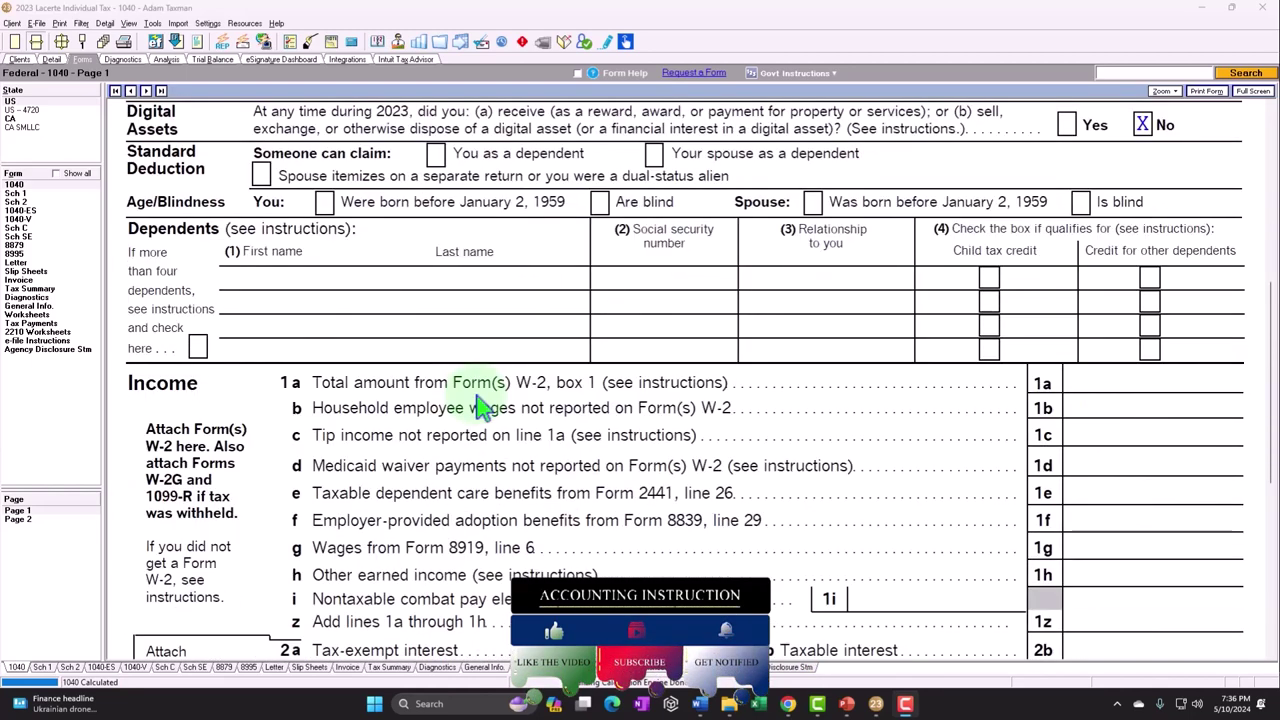
{"action": "scroll", "coordinate": [478, 405], "scroll_direction": "down", "scroll_amount": 10}
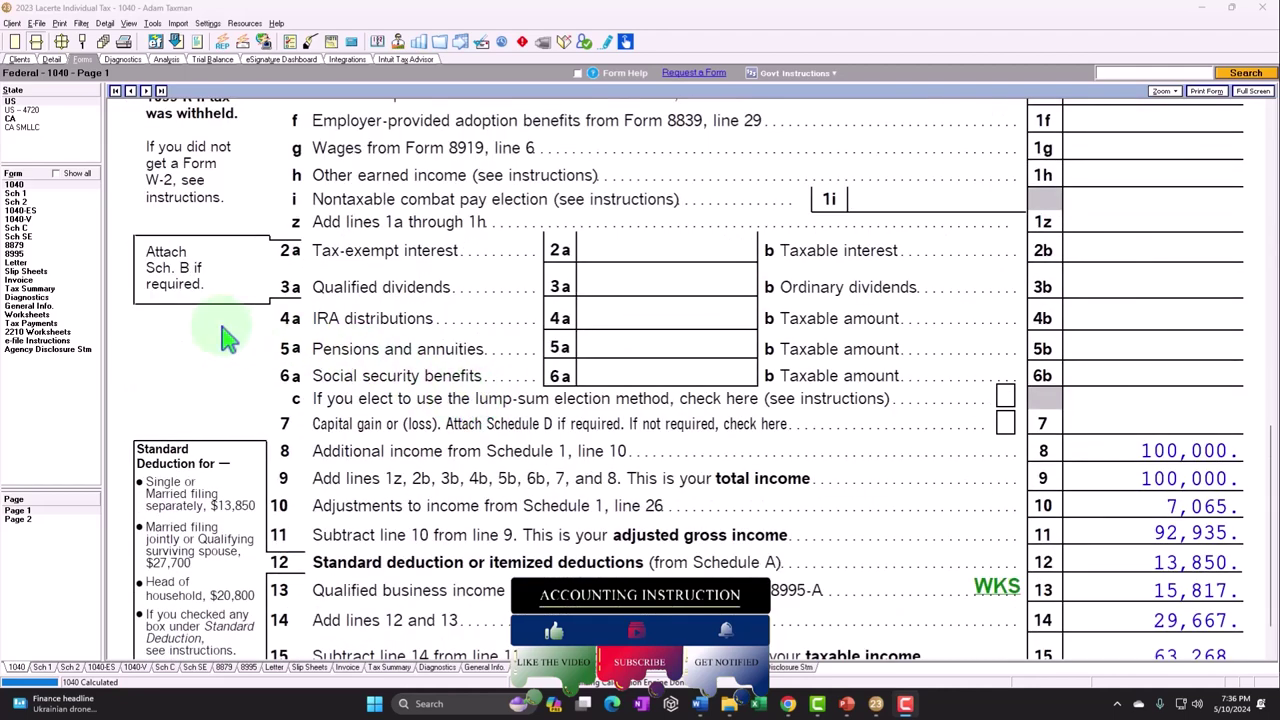
{"action": "left_click", "coordinate": [100, 378]}
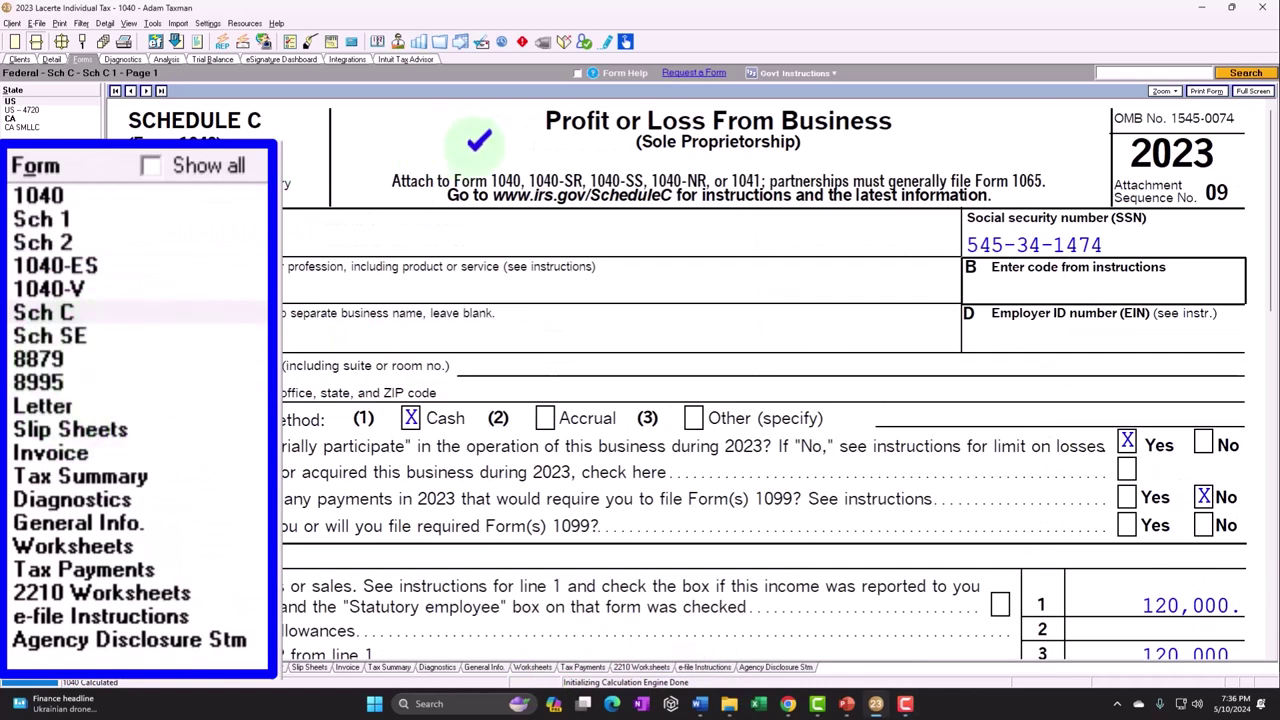
{"action": "scroll", "coordinate": [525, 190], "scroll_direction": "down", "scroll_amount": 5}
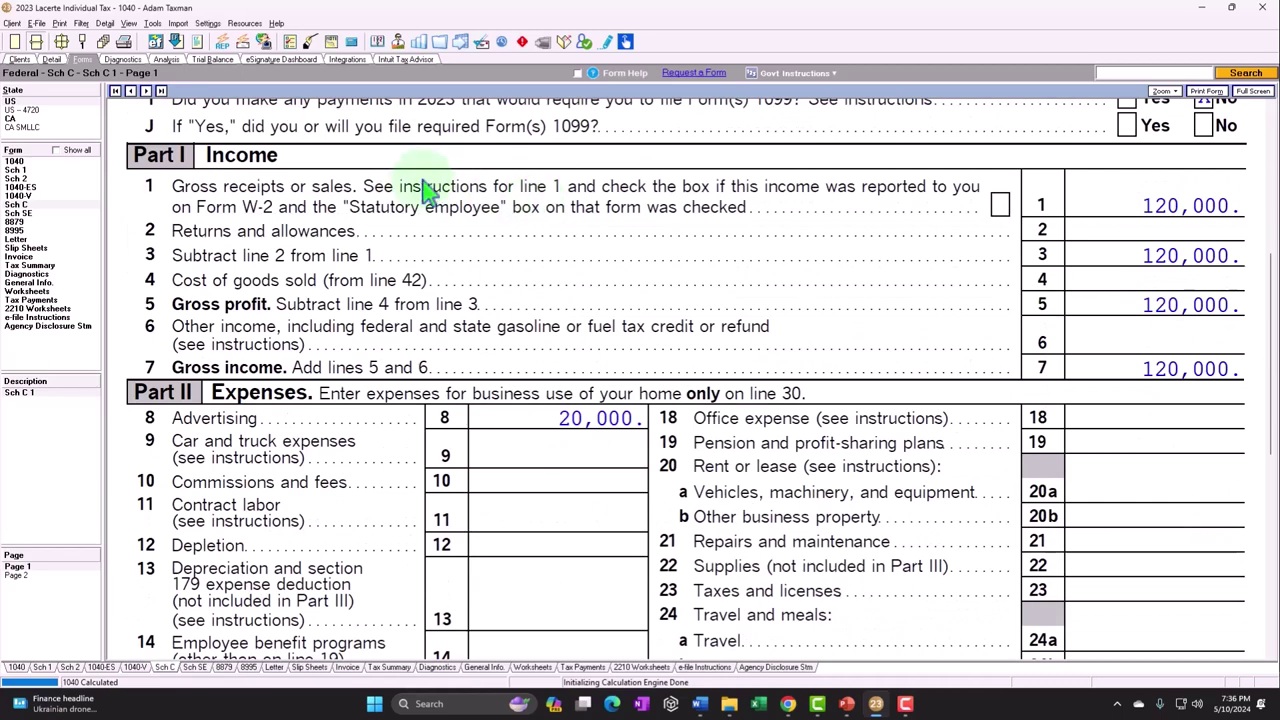
{"action": "scroll", "coordinate": [328, 397], "scroll_direction": "down", "scroll_amount": 4}
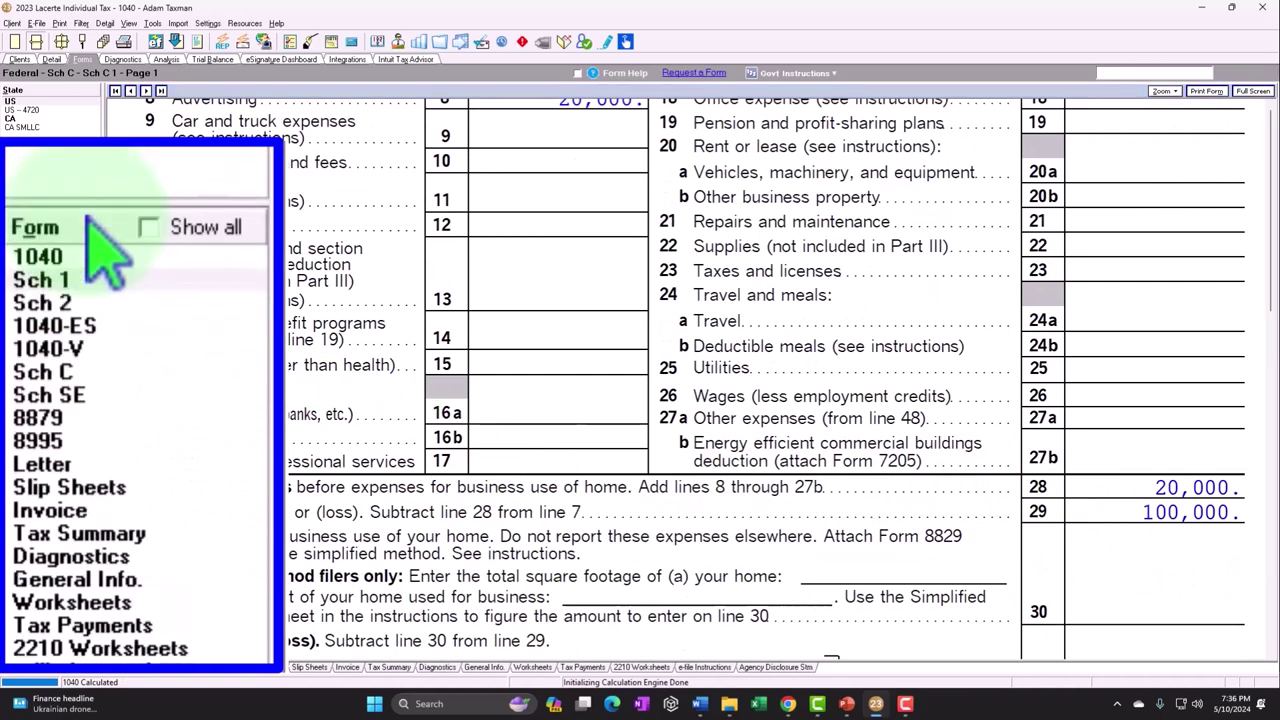
- Check the business income on Schedule 1 and the total income through taxable income lines on Form 1040 page 1
{"action": "left_click", "coordinate": [45, 217]}
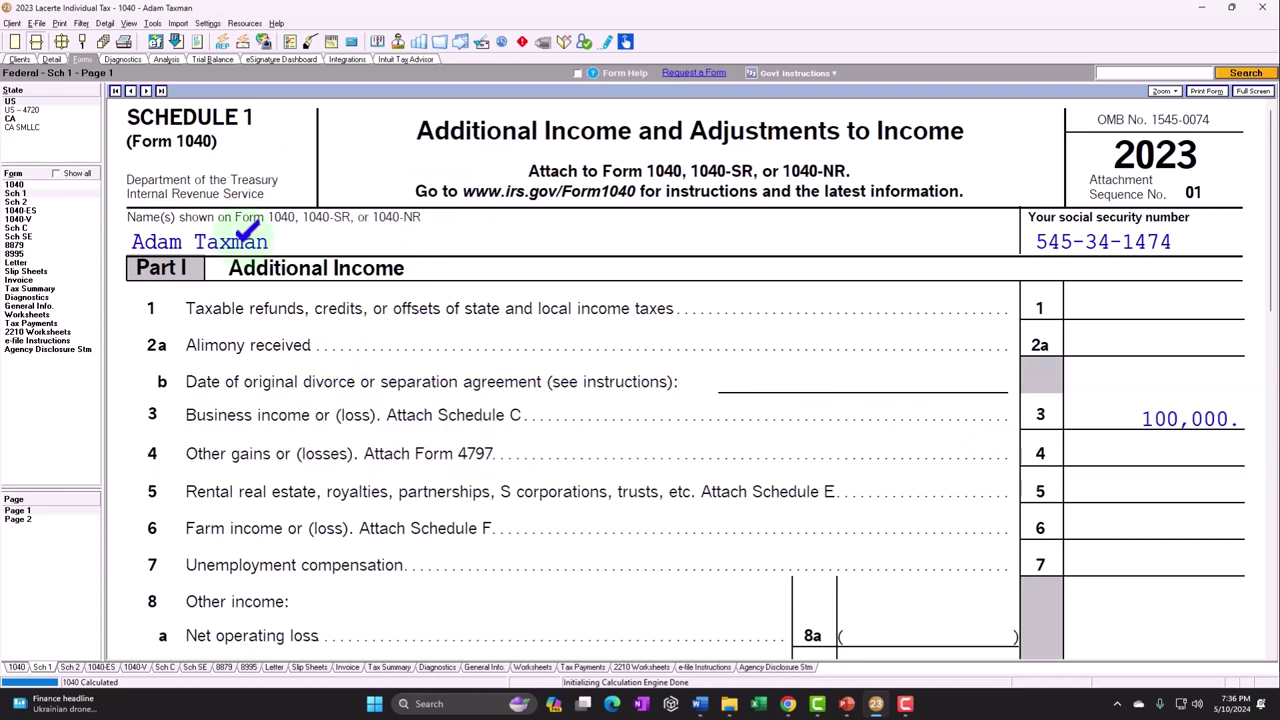
{"action": "left_click", "coordinate": [40, 222]}
{"action": "scroll", "coordinate": [575, 380], "scroll_direction": "down", "scroll_amount": 15}
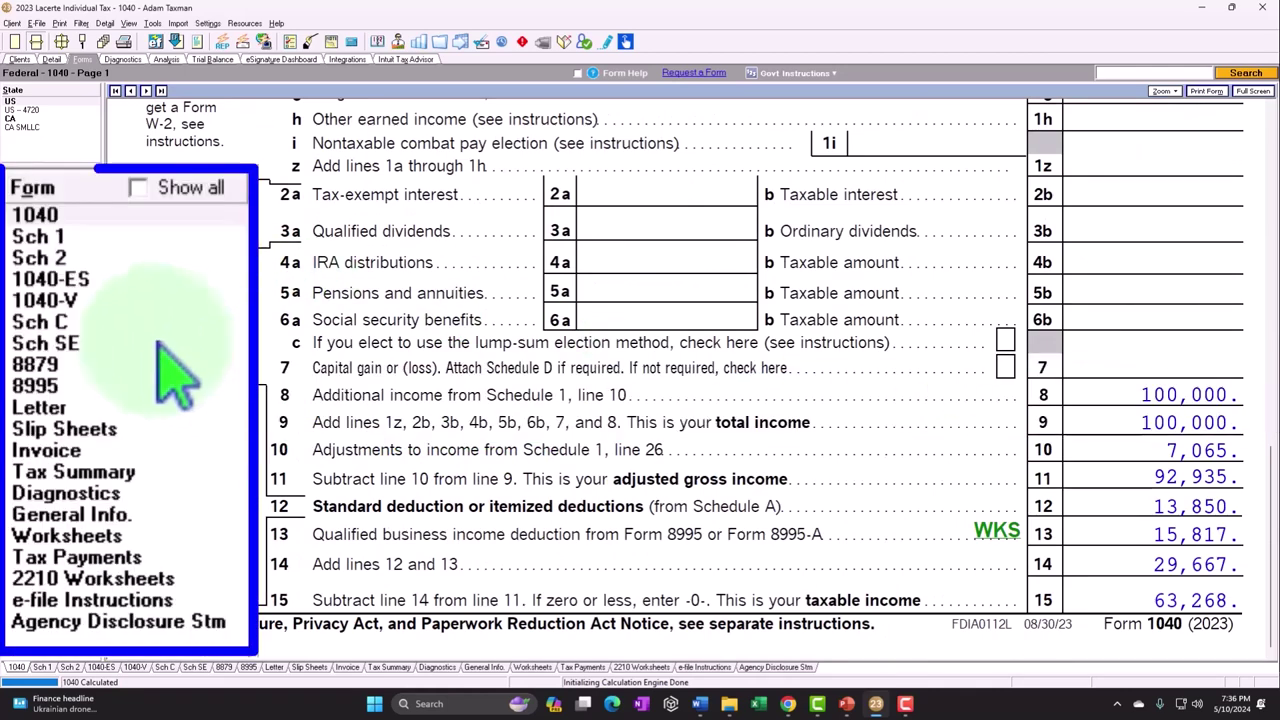
- Trace the net profit from Schedule C line 31 to the self-employment tax calculation on Schedule SE
{"action": "left_click", "coordinate": [16, 228]}
{"action": "scroll", "coordinate": [697, 380], "scroll_direction": "down", "scroll_amount": 10}
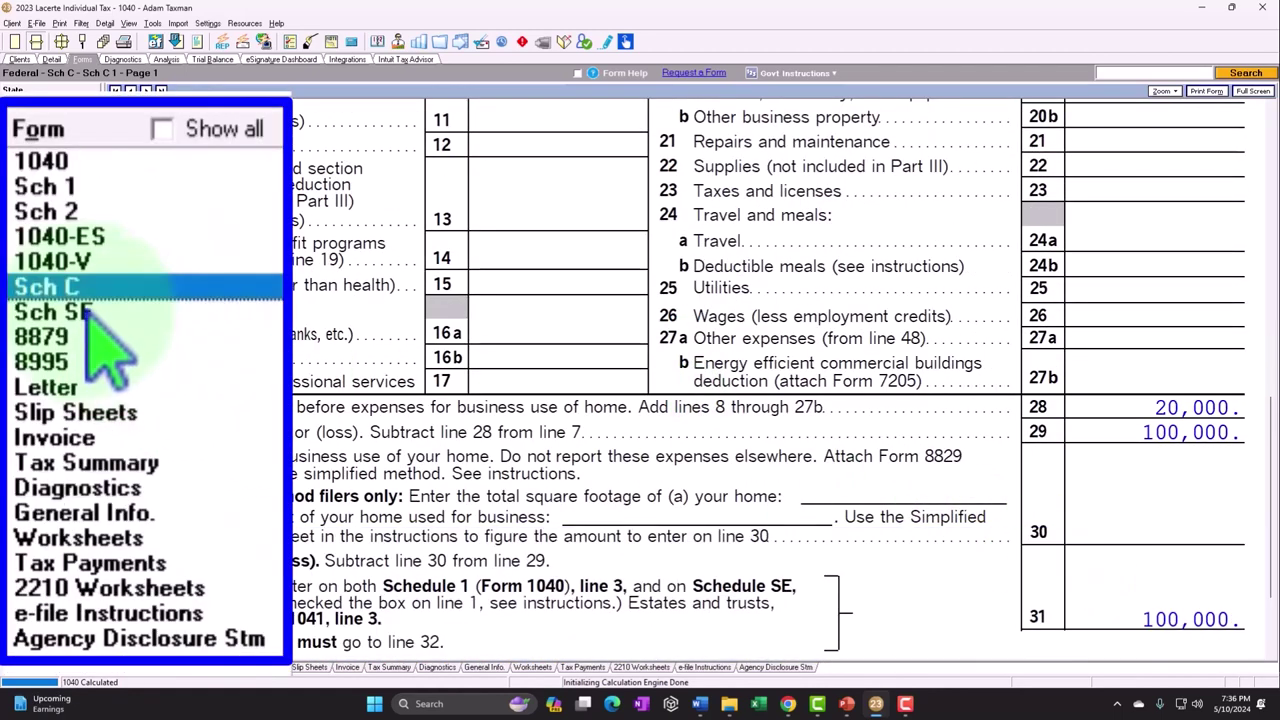
{"action": "left_click", "coordinate": [18, 213]}
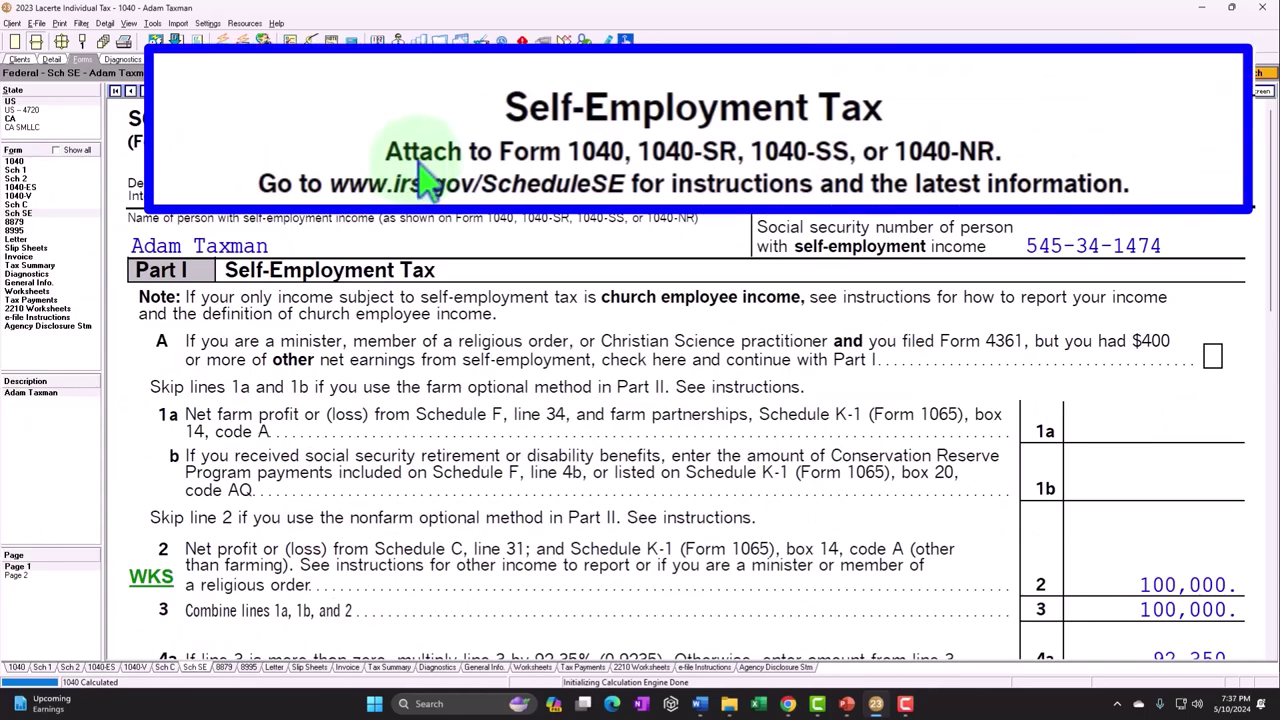
{"action": "scroll", "coordinate": [820, 385], "scroll_direction": "down", "scroll_amount": 2}
{"action": "scroll", "coordinate": [820, 385], "scroll_direction": "down", "scroll_amount": 15}
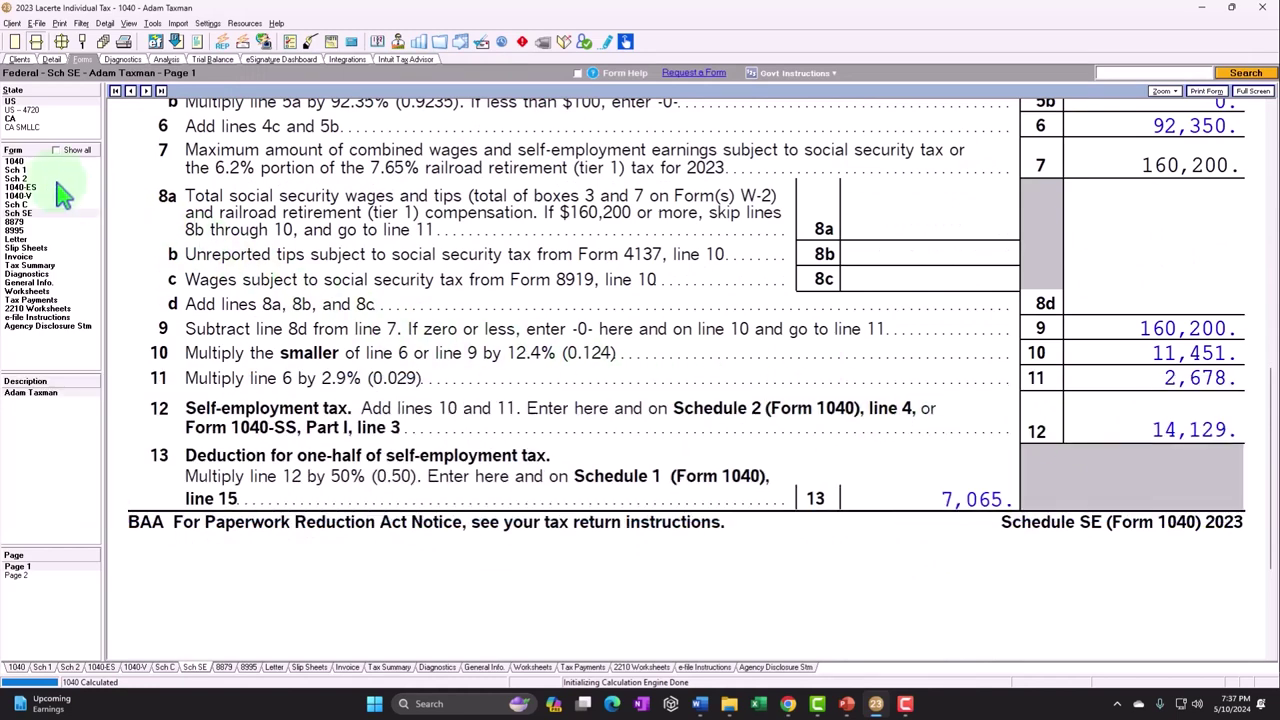
- Follow the self-employment tax to Schedule 2 line 4 and to the other taxes line on Form 1040 page 2
{"action": "left_click", "coordinate": [16, 201]}
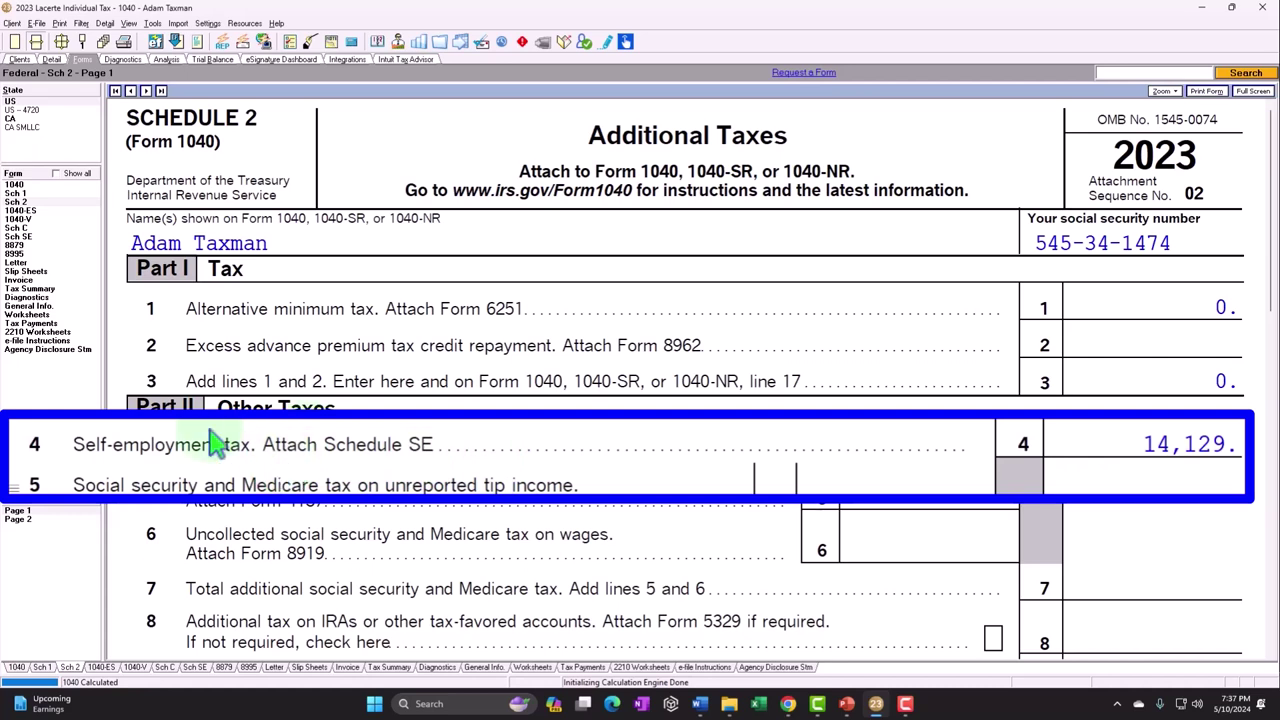
{"action": "left_click", "coordinate": [16, 185]}
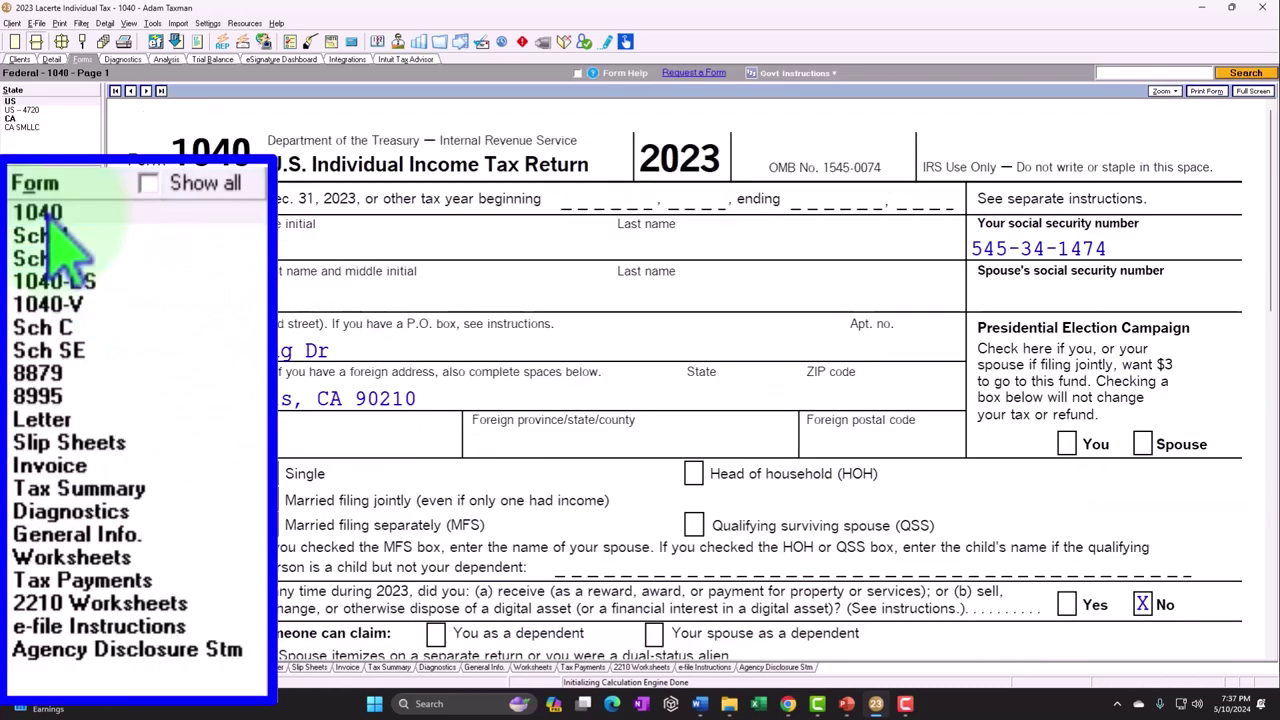
{"action": "left_click", "coordinate": [18, 383]}
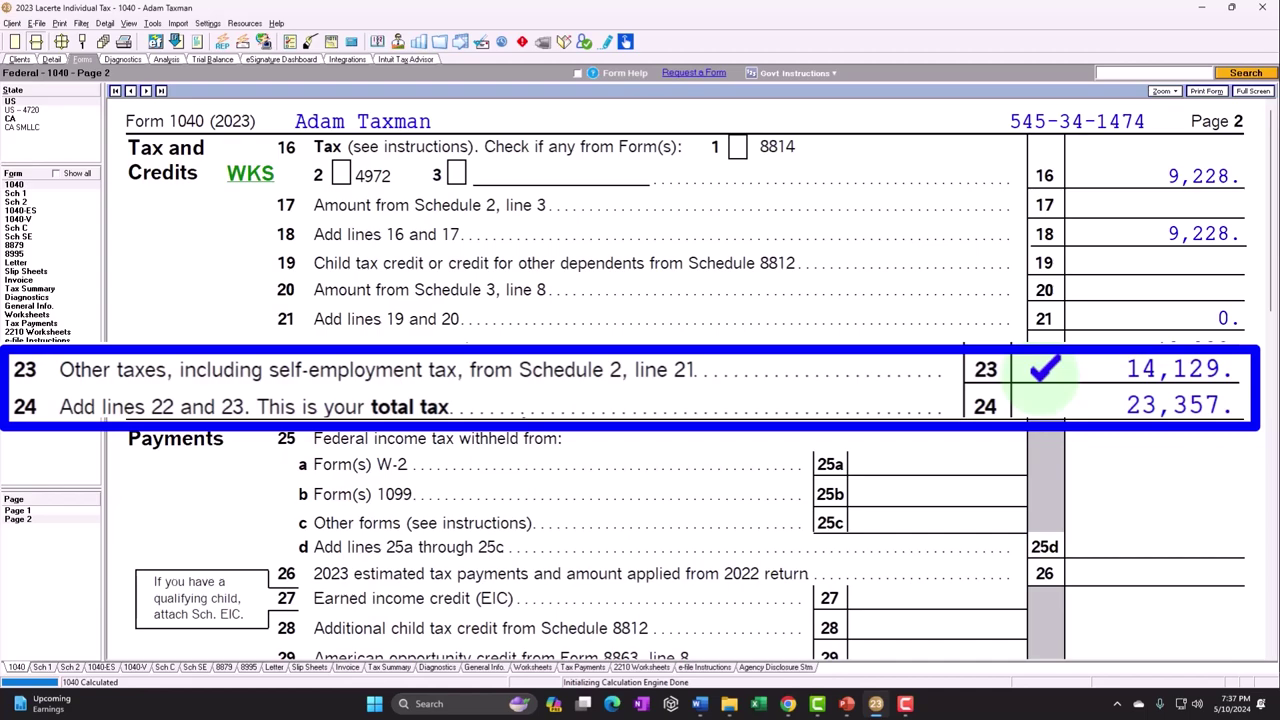
- Follow the deduction for one-half of self-employment tax from Schedule SE line 13 to Schedule 1 page 2, line 15
{"action": "left_click", "coordinate": [20, 237]}
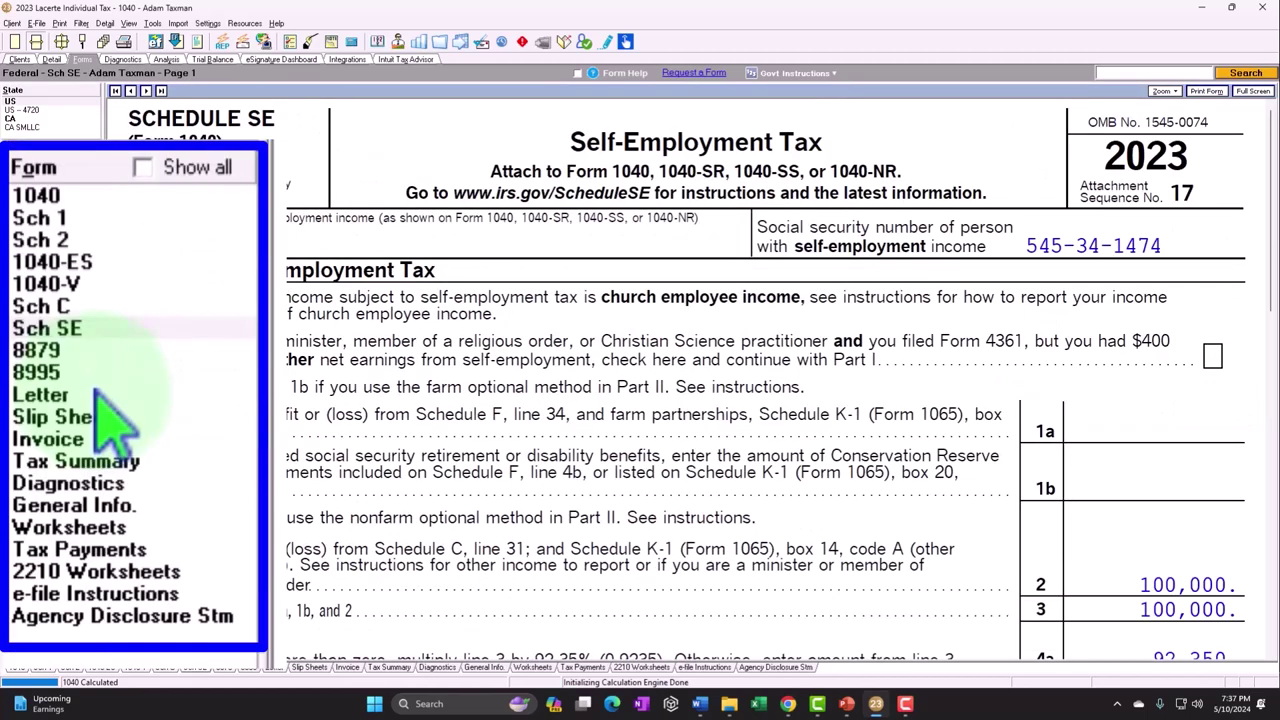
{"action": "scroll", "coordinate": [668, 460], "scroll_direction": "down", "scroll_amount": 10}
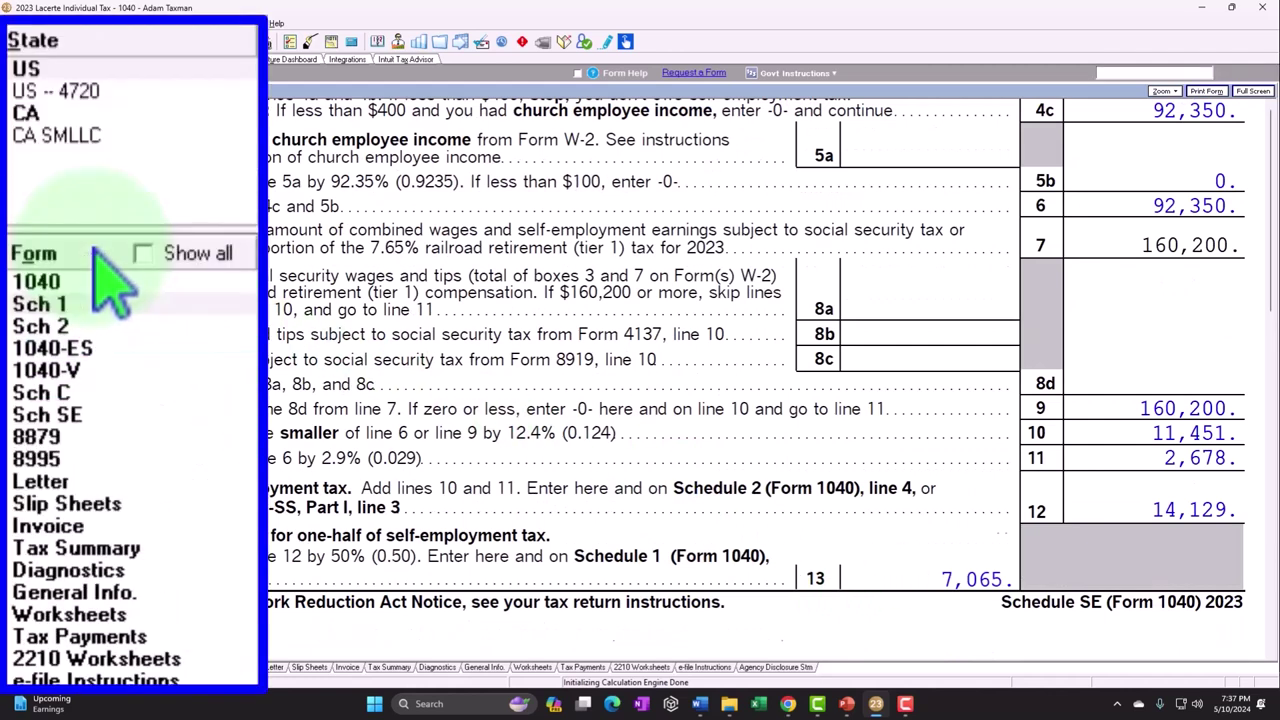
{"action": "left_click", "coordinate": [15, 193]}
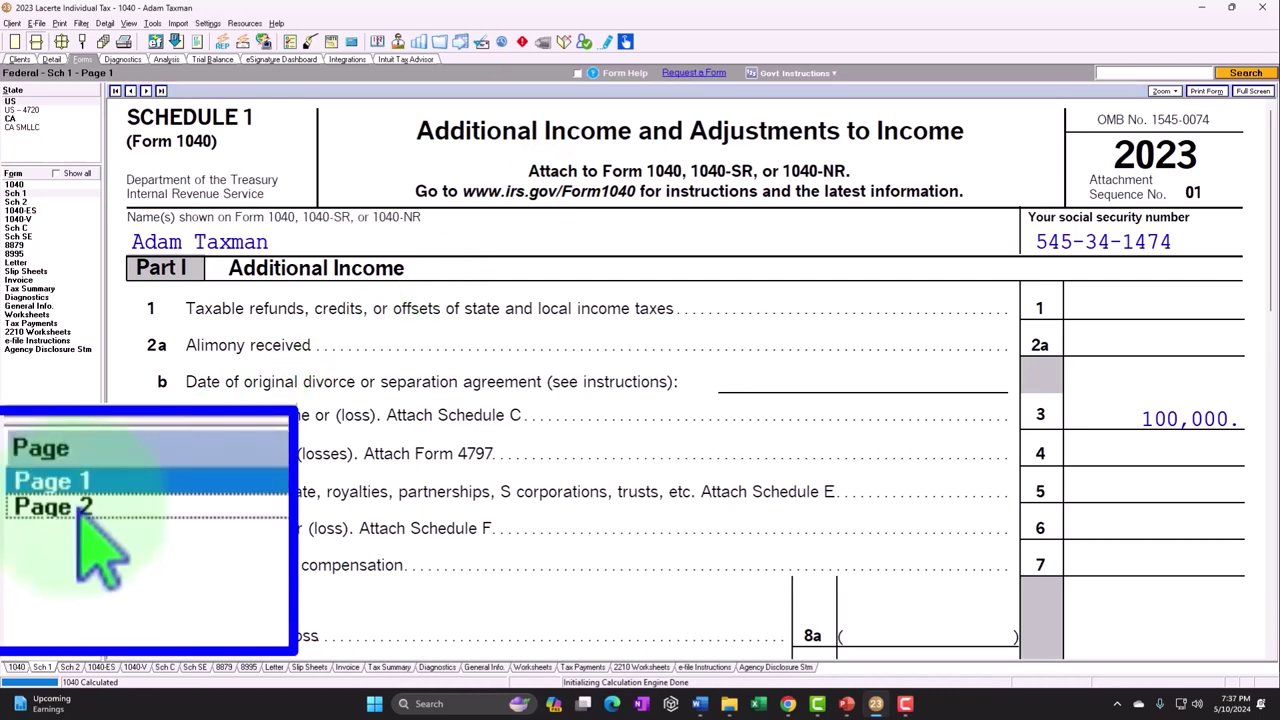
{"action": "left_click", "coordinate": [22, 519]}
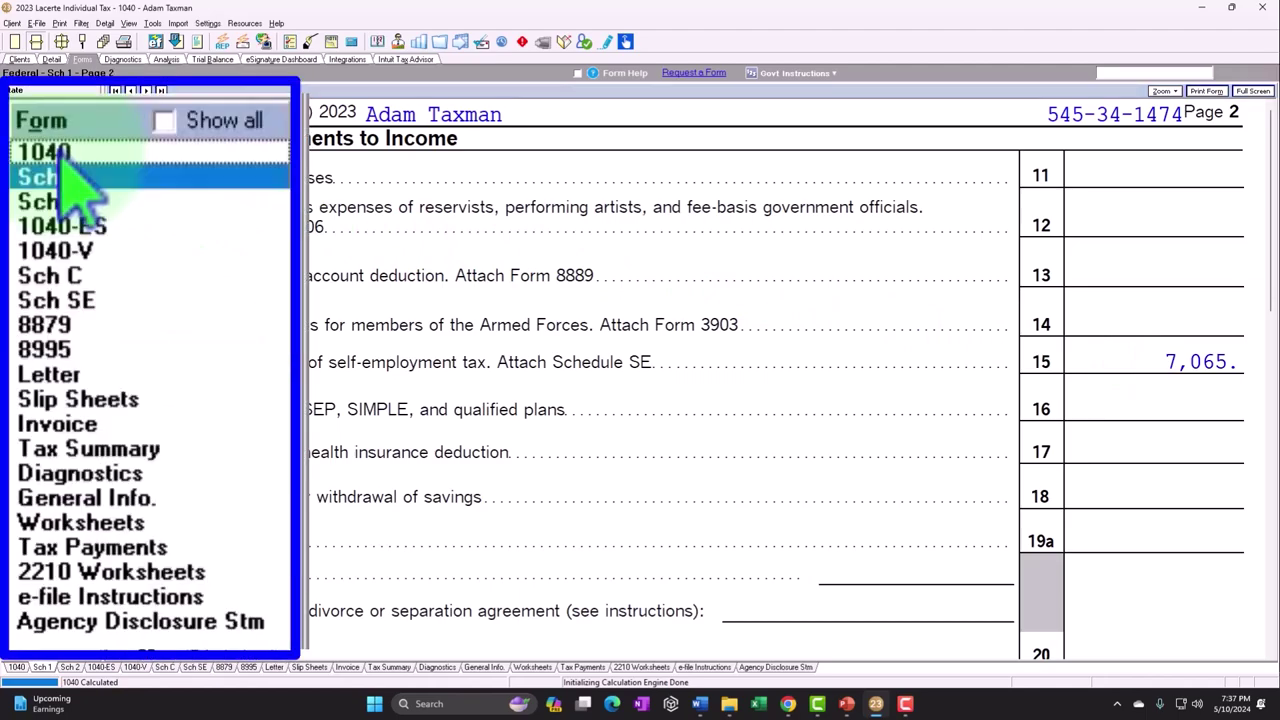
- Examine the adjustments, deductions and taxable income on Form 1040 page 1 and the total tax lines on page 2
{"action": "left_click", "coordinate": [20, 186]}
{"action": "scroll", "coordinate": [623, 371], "scroll_direction": "down", "scroll_amount": 10}
{"action": "scroll", "coordinate": [640, 400], "scroll_direction": "down", "scroll_amount": 5}
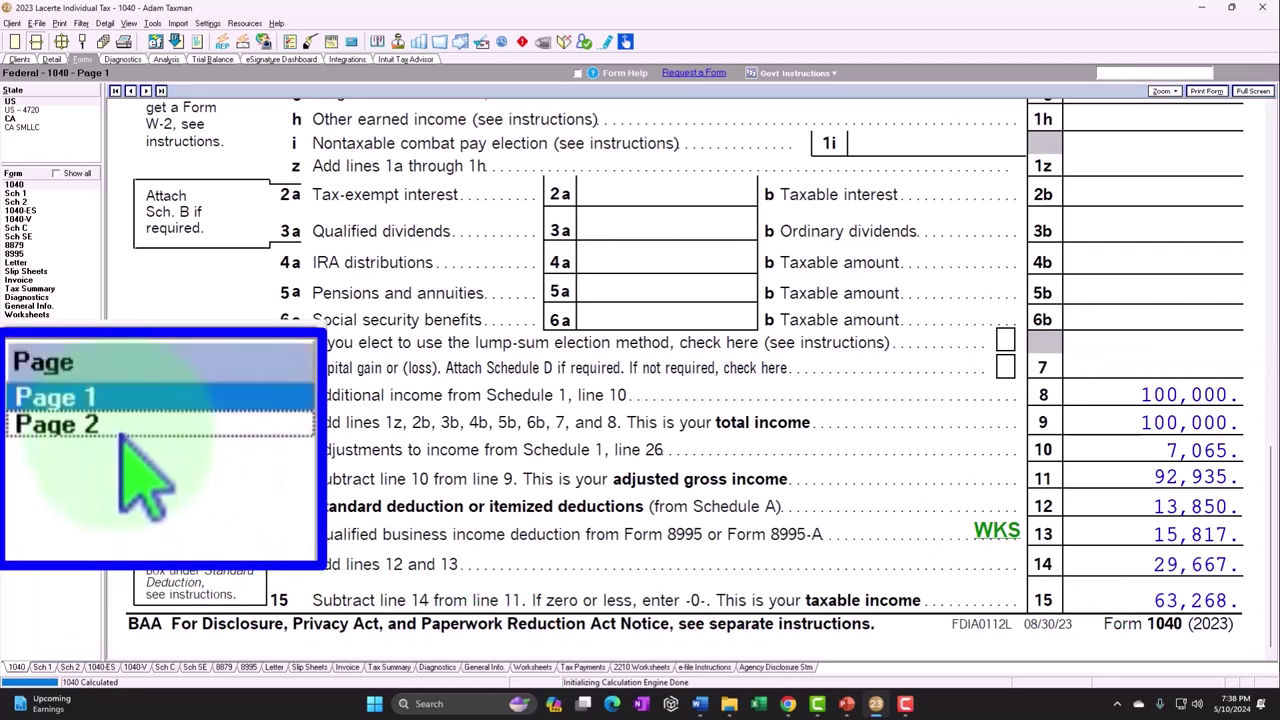
{"action": "left_click", "coordinate": [20, 519]}
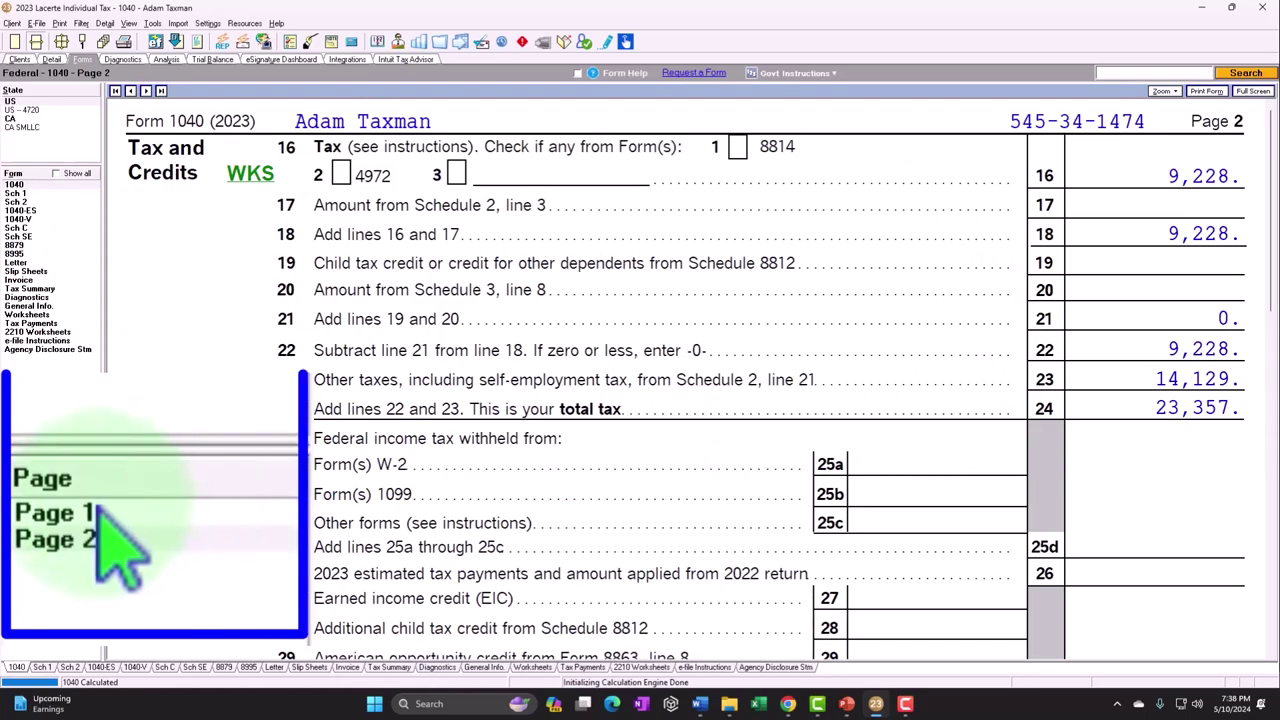
- Go back over Form 1040 page 1 and examine the Schedule C expenses down to wages on line 26
{"action": "left_click", "coordinate": [20, 511]}
{"action": "scroll", "coordinate": [672, 512], "scroll_direction": "down", "scroll_amount": 9}
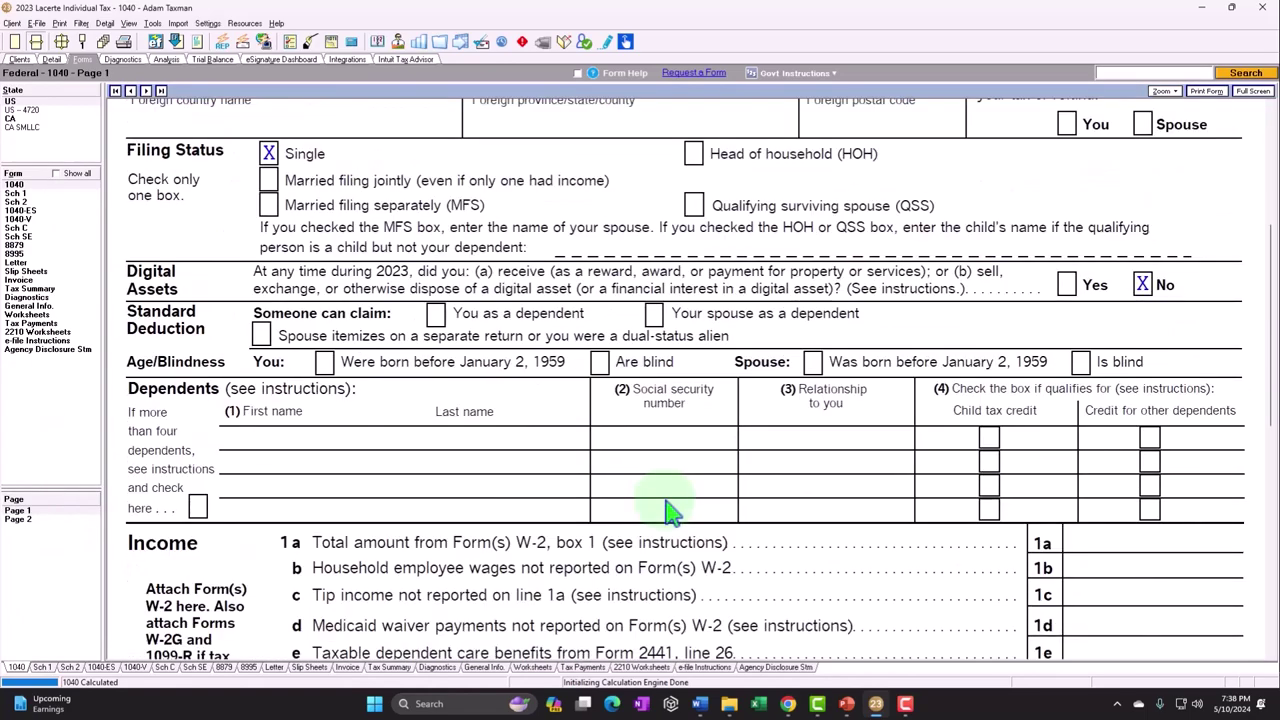
{"action": "scroll", "coordinate": [668, 505], "scroll_direction": "down", "scroll_amount": 5}
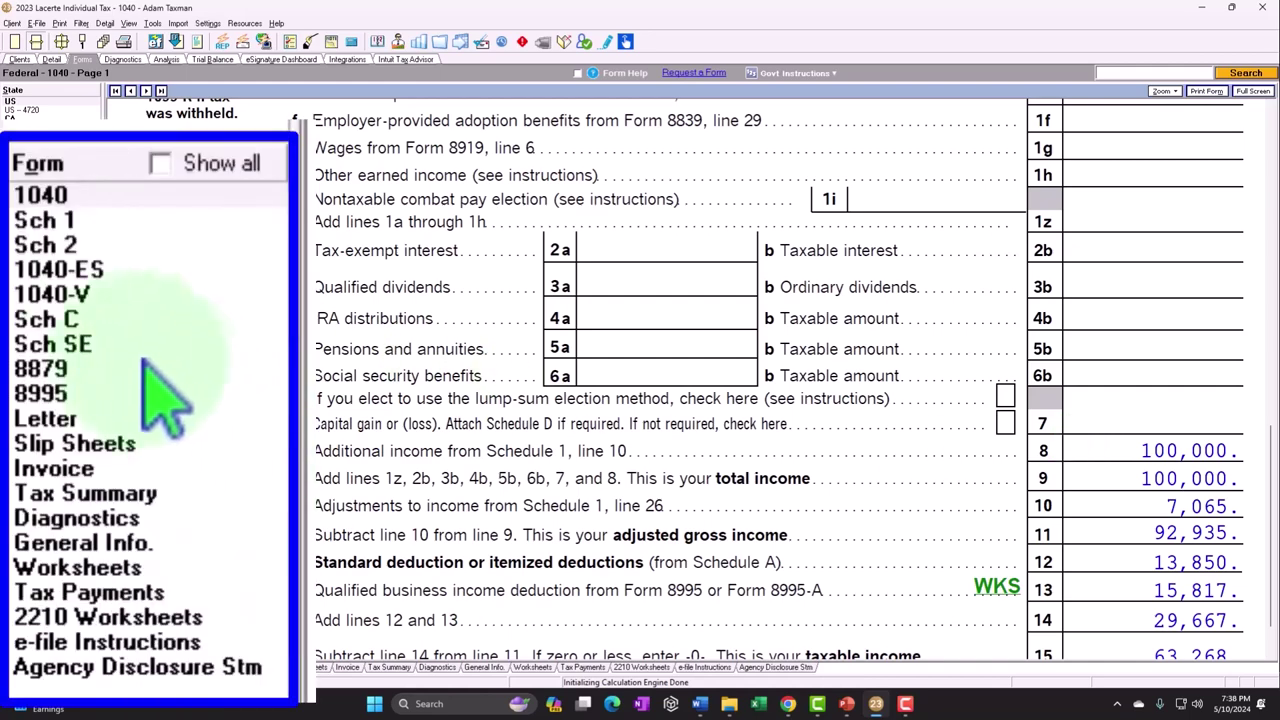
{"action": "left_click", "coordinate": [22, 204]}
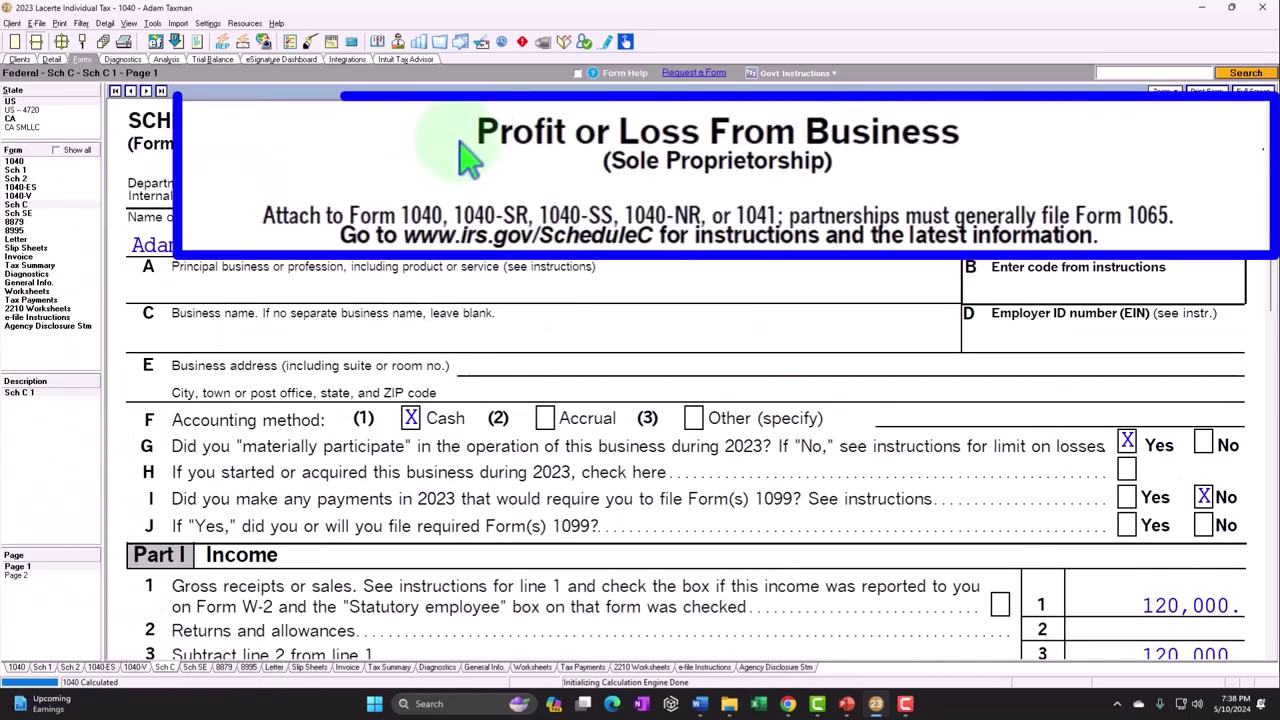
{"action": "scroll", "coordinate": [600, 270], "scroll_direction": "down", "scroll_amount": 5}
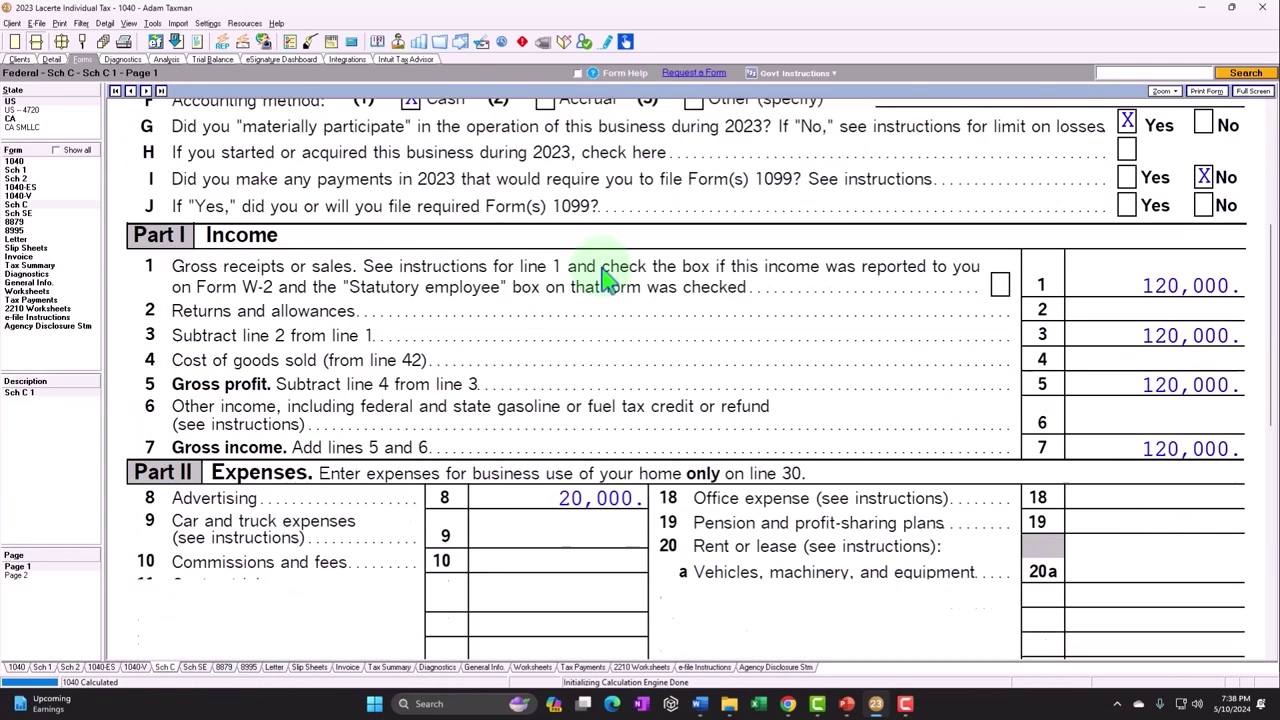
{"action": "scroll", "coordinate": [603, 283], "scroll_direction": "down", "scroll_amount": 3}
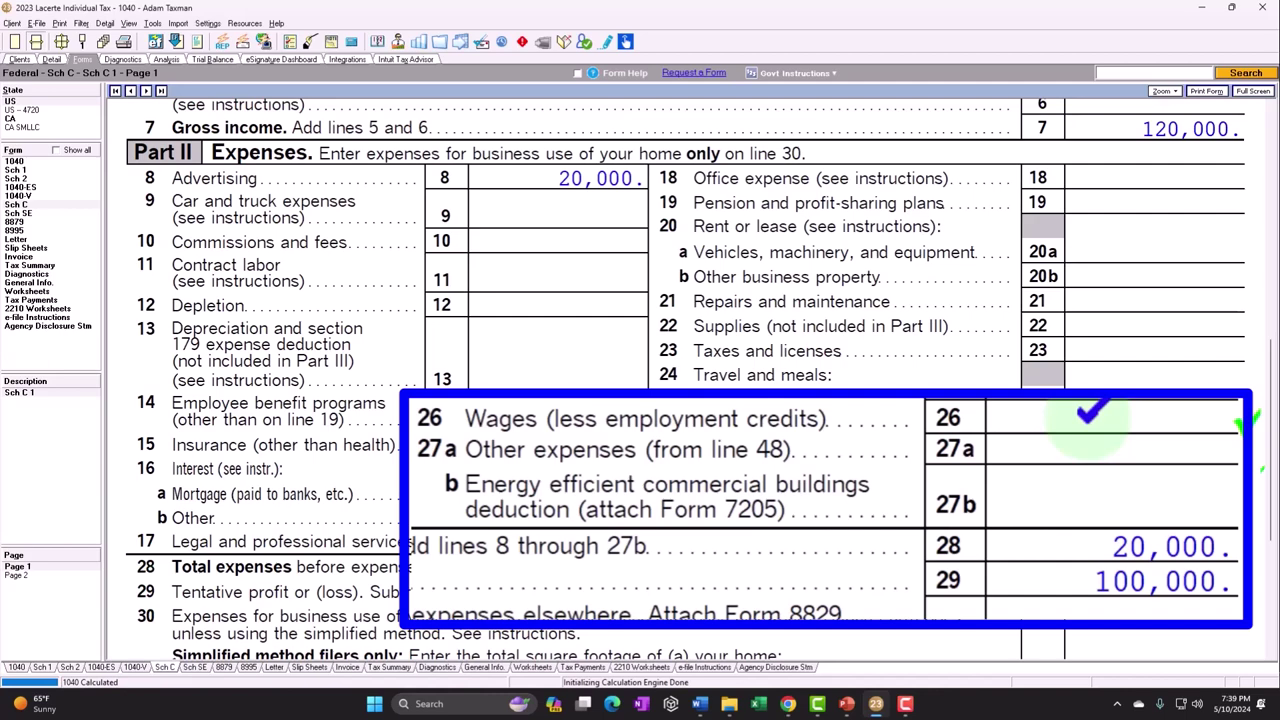
- Switch to the PowerPoint presentation and view the W-2 form on slide 2 magnified
{"action": "left_click_drag", "start_coordinate": [857, 700], "coordinate": [930, 712]}
{"action": "left_click", "coordinate": [905, 704]}
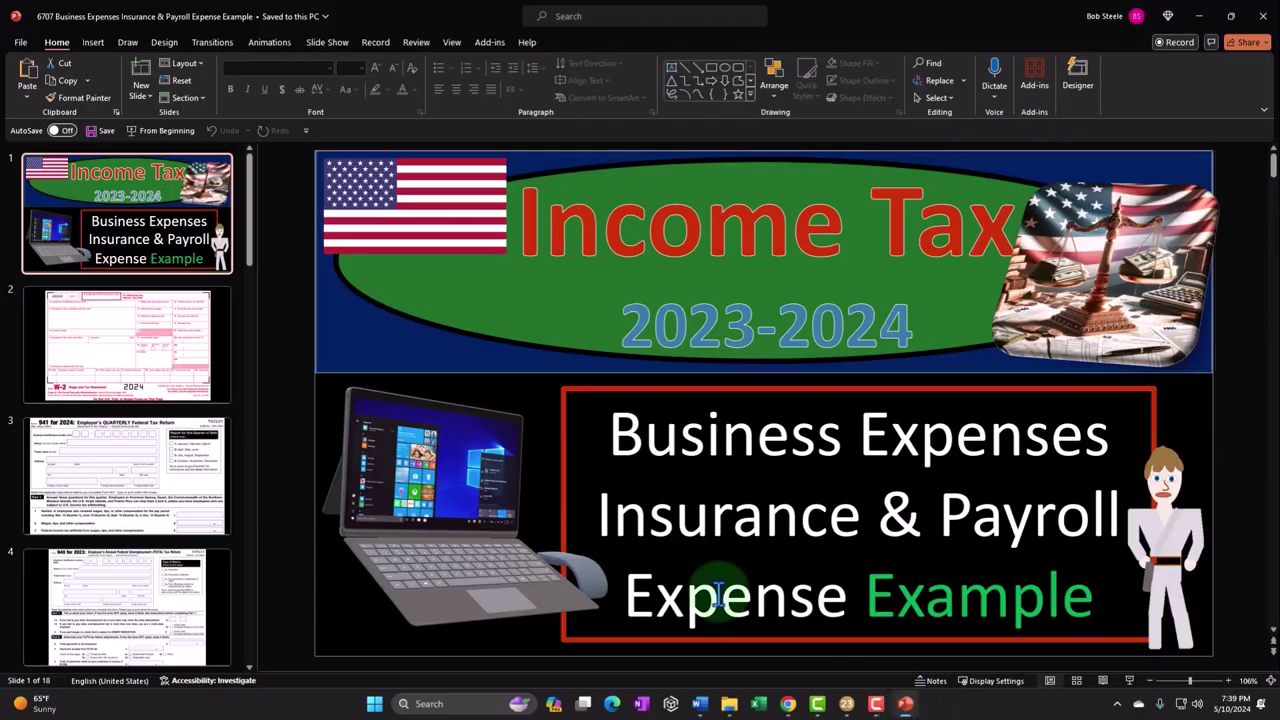
{"action": "left_click", "coordinate": [118, 355]}
{"action": "key", "text": "super+plus"}
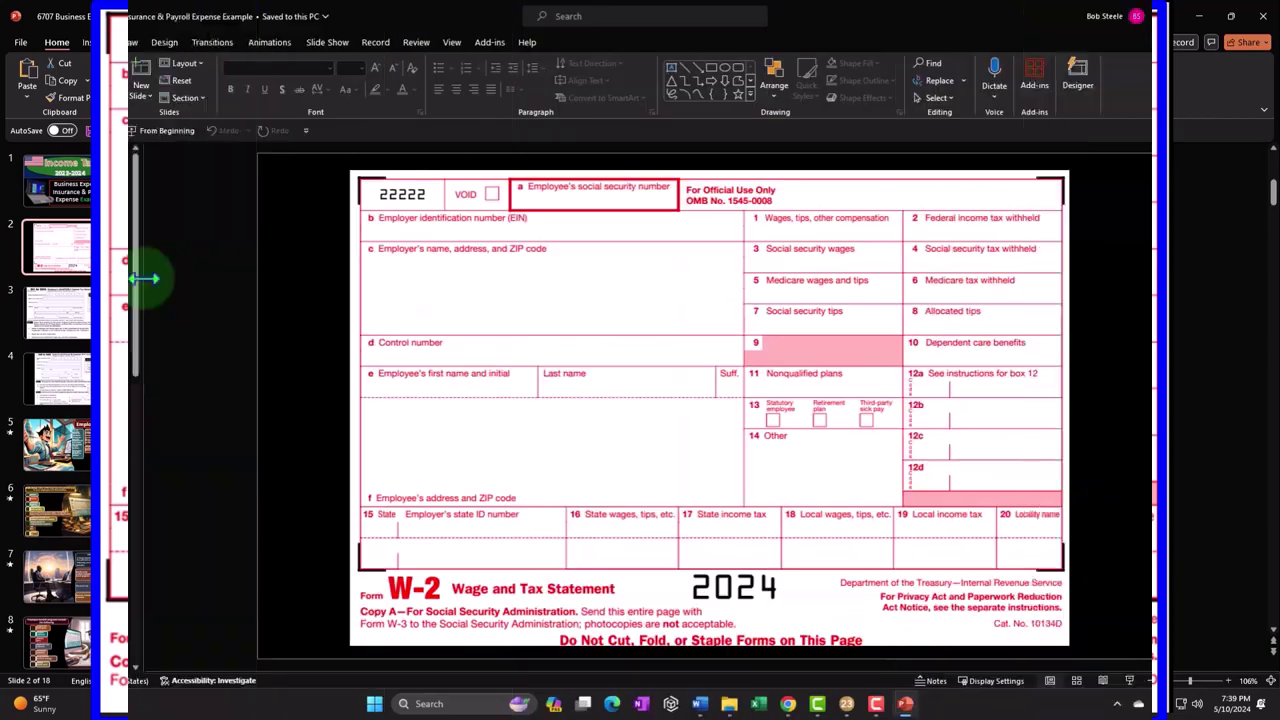
- Switch back to Lacerte and examine the self-employment tax calculation on Schedule SE through line 13
{"action": "left_click", "coordinate": [846, 703]}
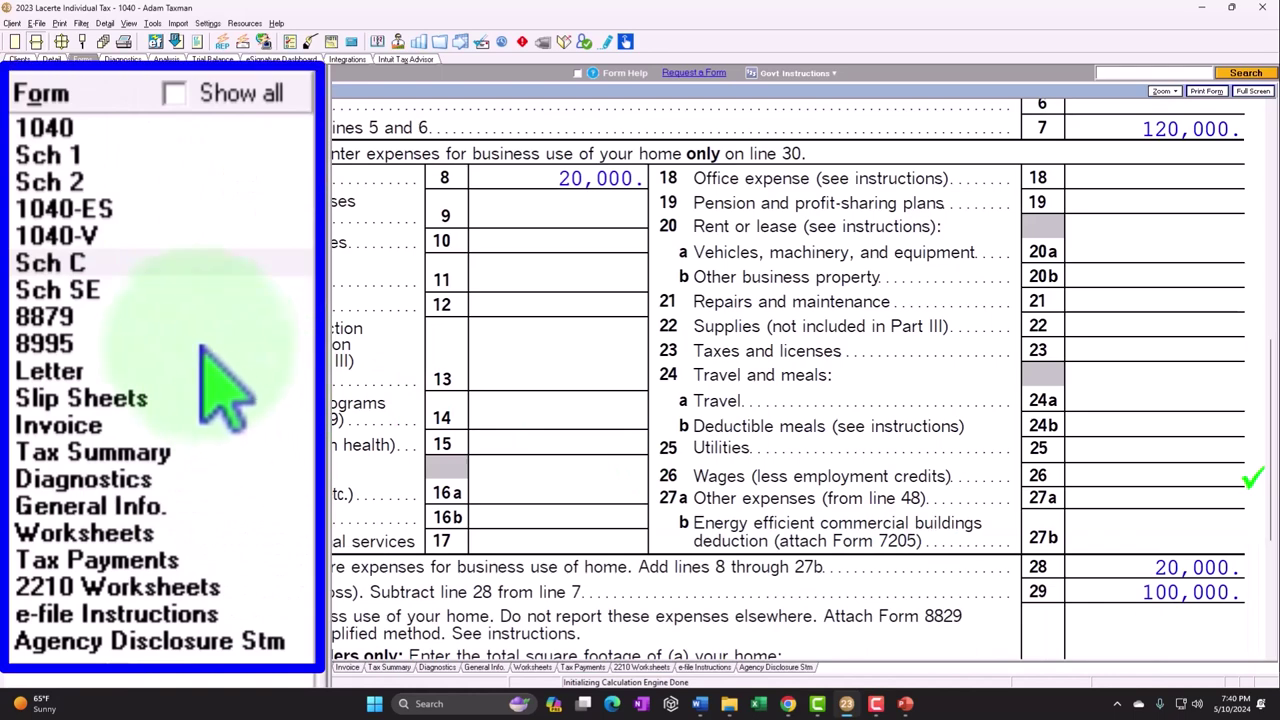
{"action": "left_click", "coordinate": [40, 214]}
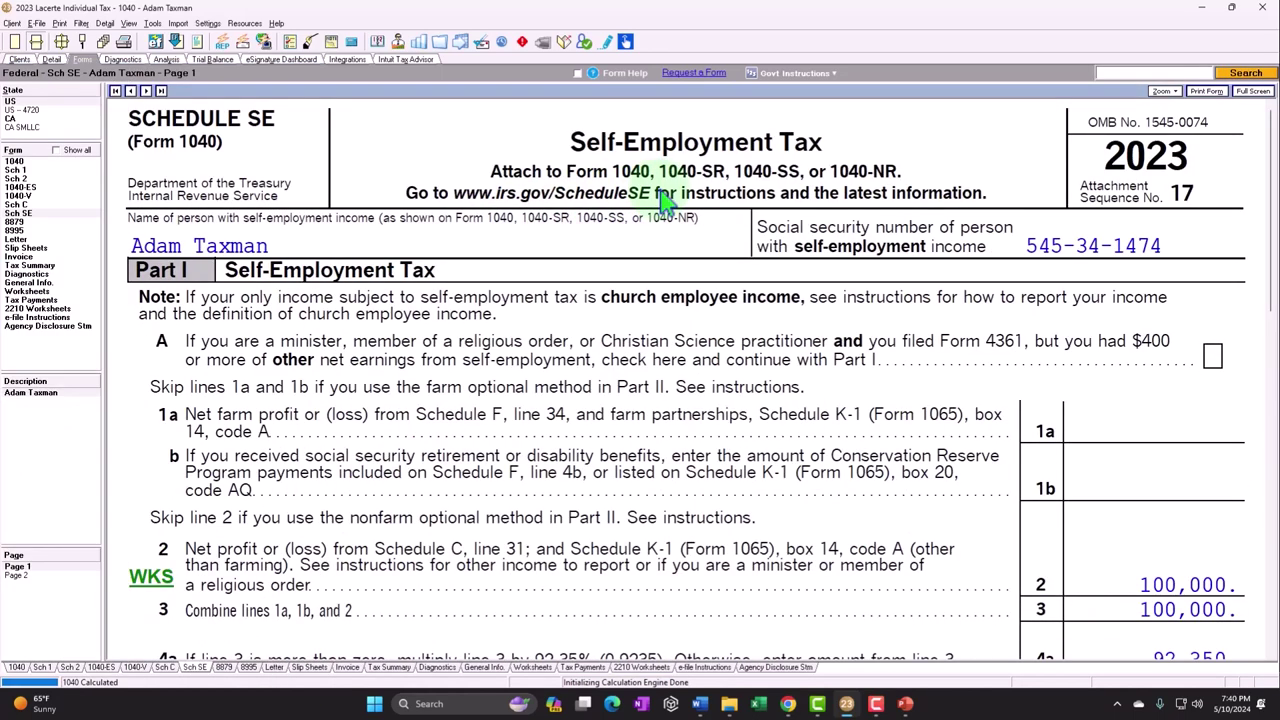
{"action": "scroll", "coordinate": [965, 592], "scroll_direction": "down", "scroll_amount": 7}
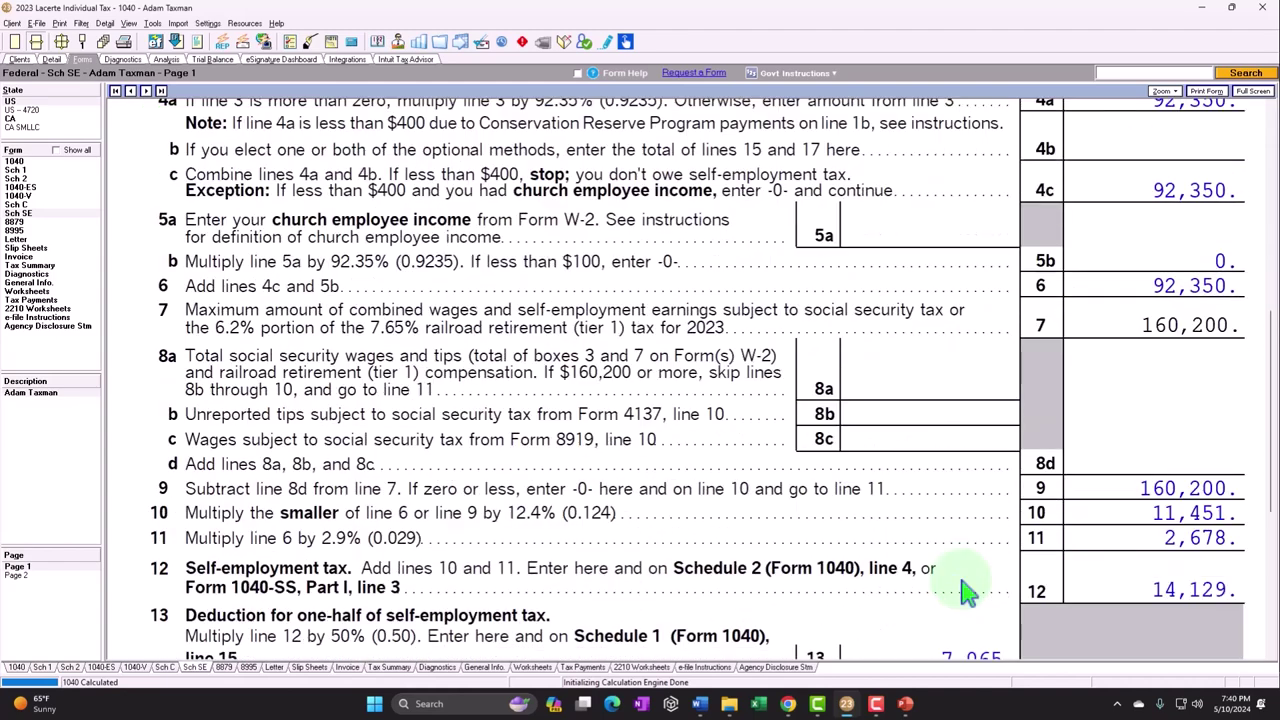
{"action": "scroll", "coordinate": [965, 592], "scroll_direction": "down", "scroll_amount": 2}
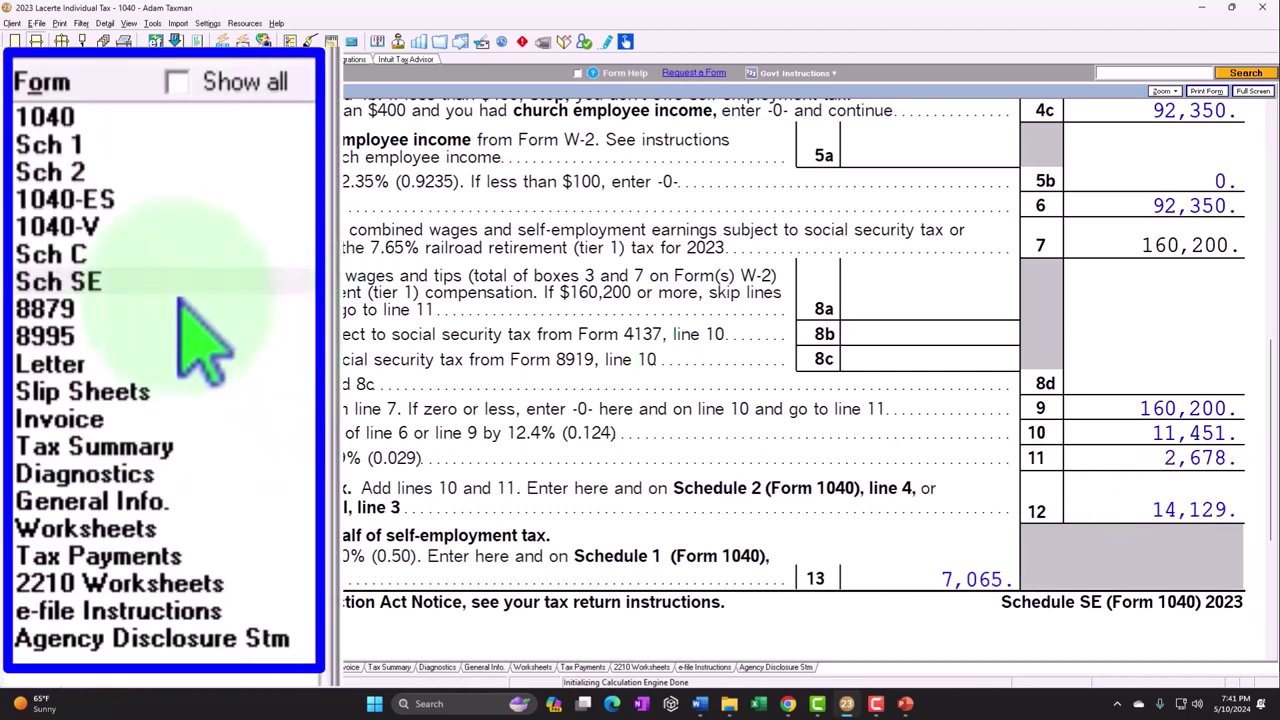
- Return to Schedule C and examine the Part II expense lines, including employee benefit programs and wages
{"action": "left_click", "coordinate": [50, 254]}
{"action": "scroll", "coordinate": [925, 405], "scroll_direction": "down", "scroll_amount": 5}
{"action": "scroll", "coordinate": [922, 400], "scroll_direction": "down", "scroll_amount": 3}
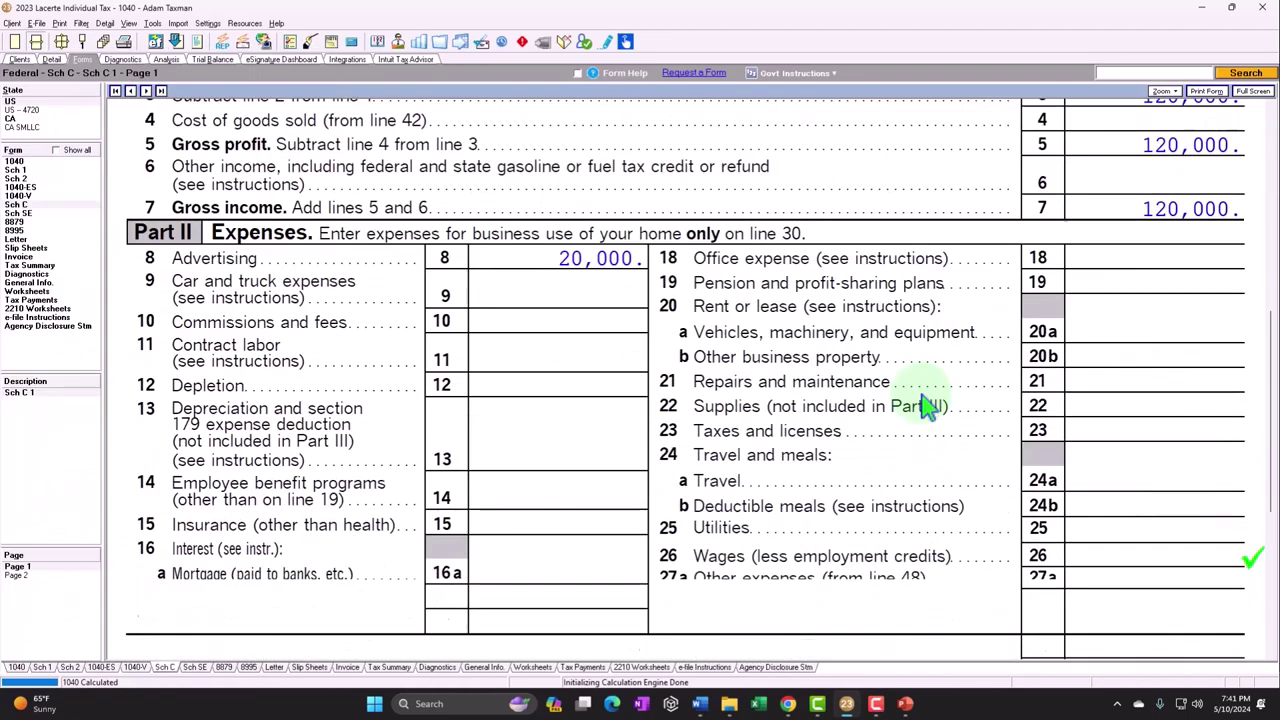
{"action": "scroll", "coordinate": [942, 428], "scroll_direction": "down", "scroll_amount": 1}
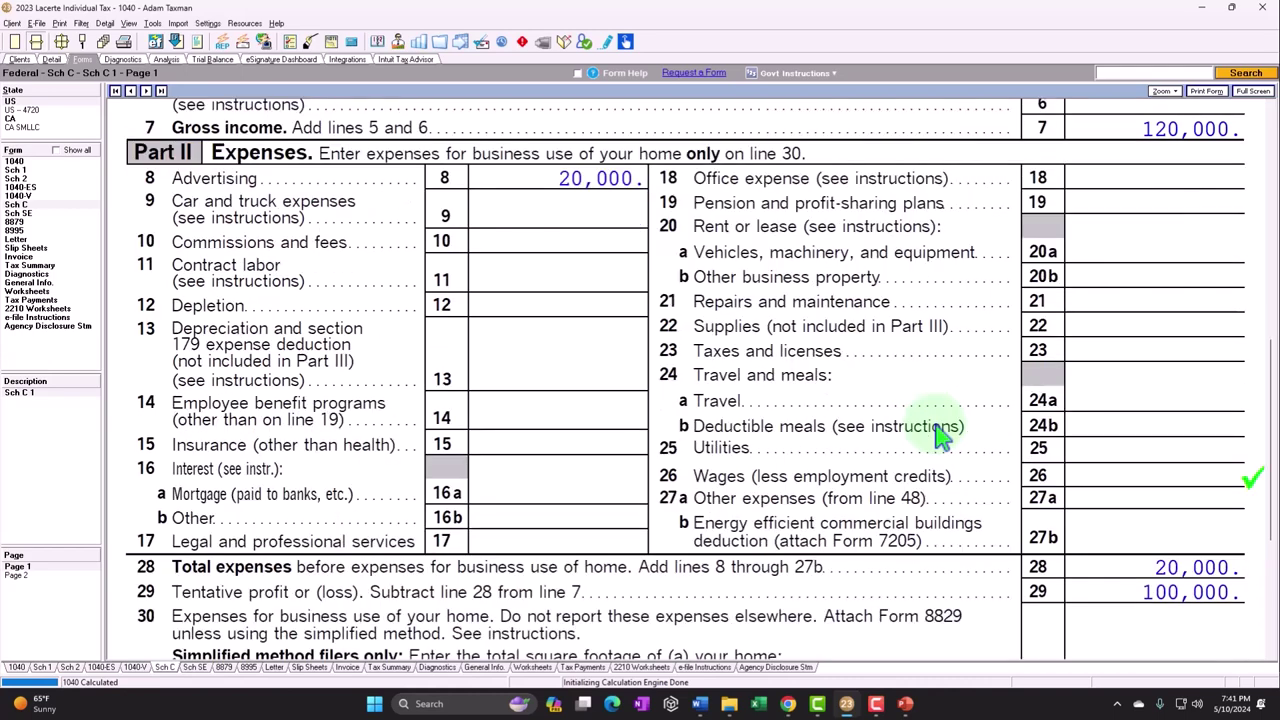
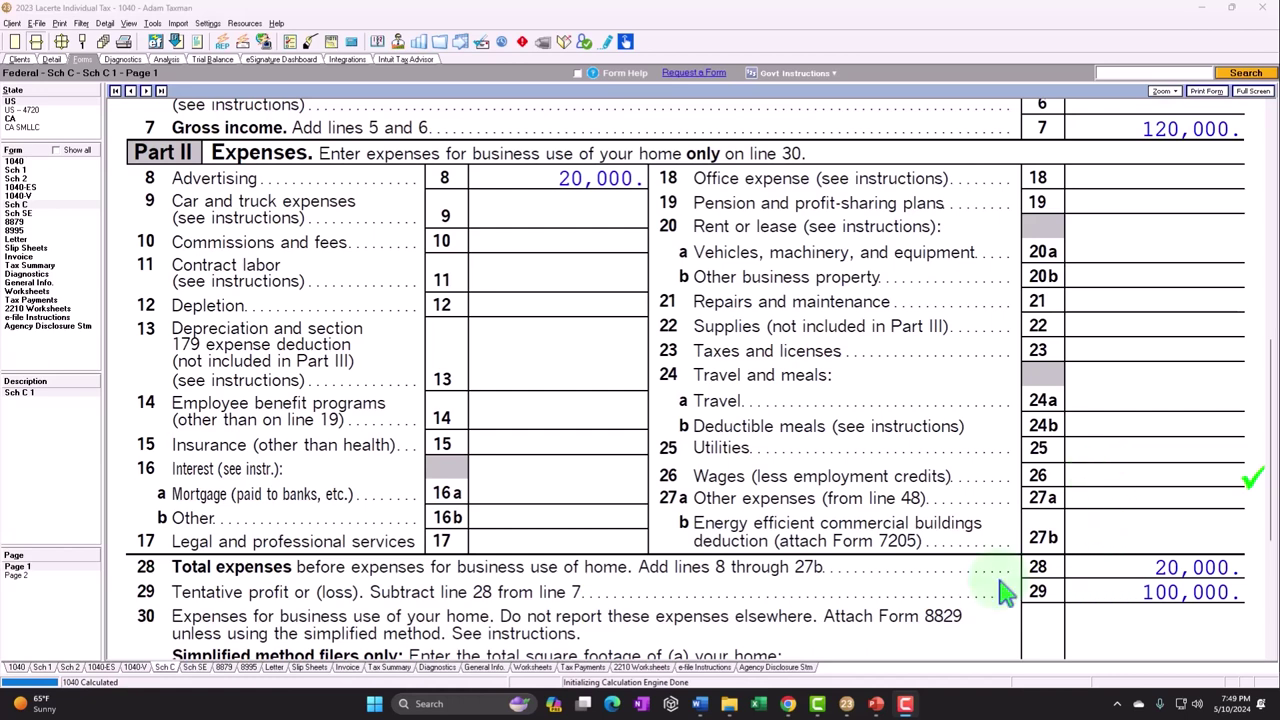
- Bring up Schedule SE once more and return to the Part I income lines on Schedule C
{"action": "left_click", "coordinate": [18, 213]}
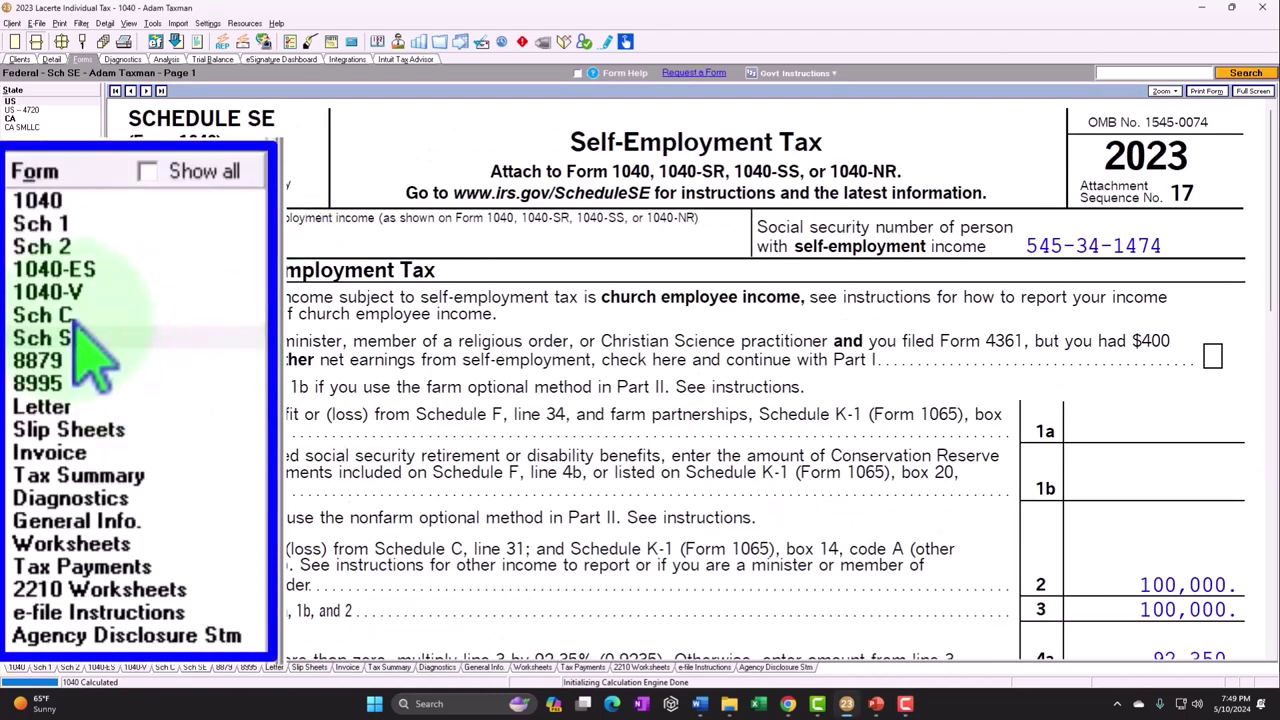
{"action": "left_click", "coordinate": [16, 204]}
{"action": "scroll", "coordinate": [785, 330], "scroll_direction": "down", "scroll_amount": 5}
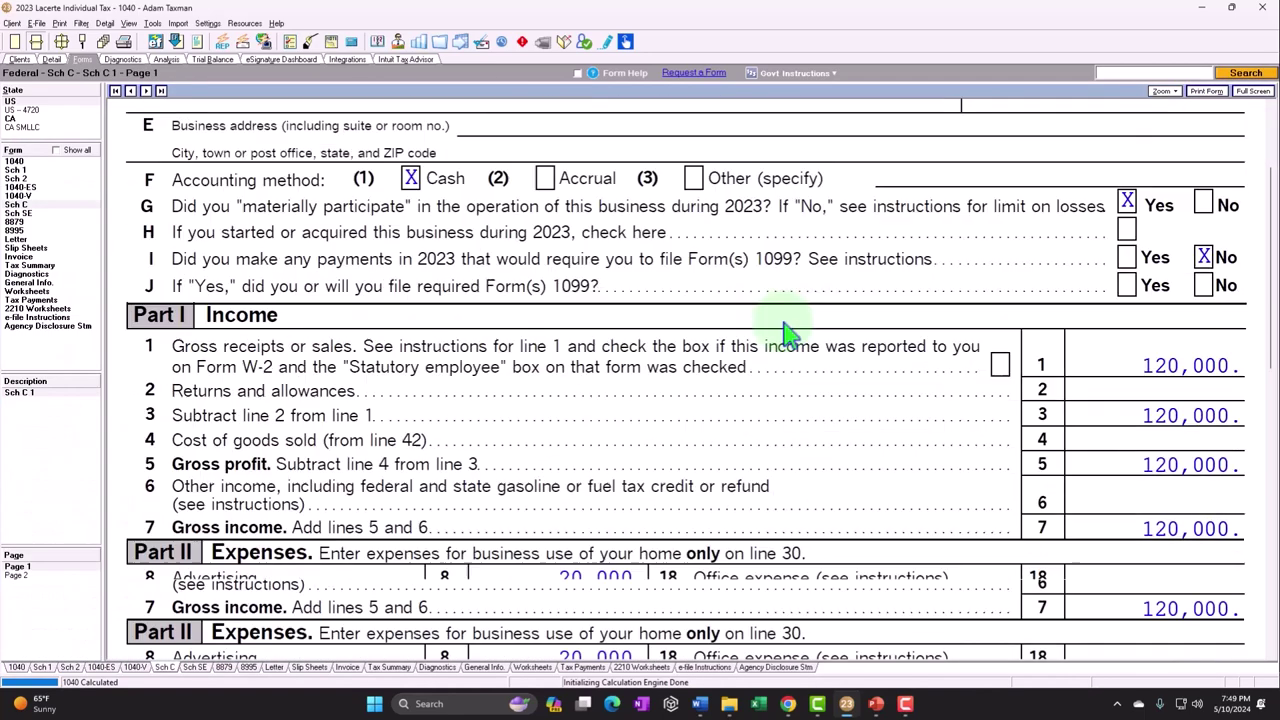
- Examine the wages line on Schedule C, switch to PowerPoint and view the W-2, Form 941 and Form 940 slides, ending on the W-2
{"action": "scroll", "coordinate": [785, 330], "scroll_direction": "down", "scroll_amount": 5}
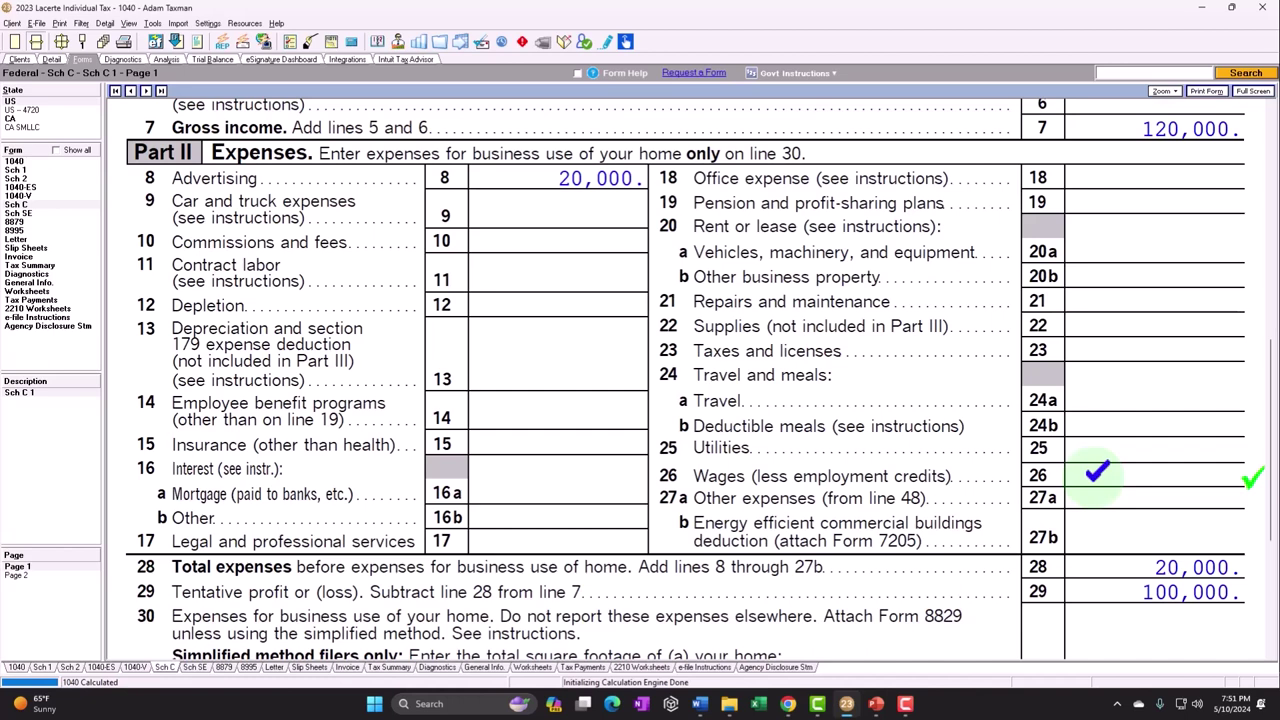
{"action": "left_click", "coordinate": [876, 703]}
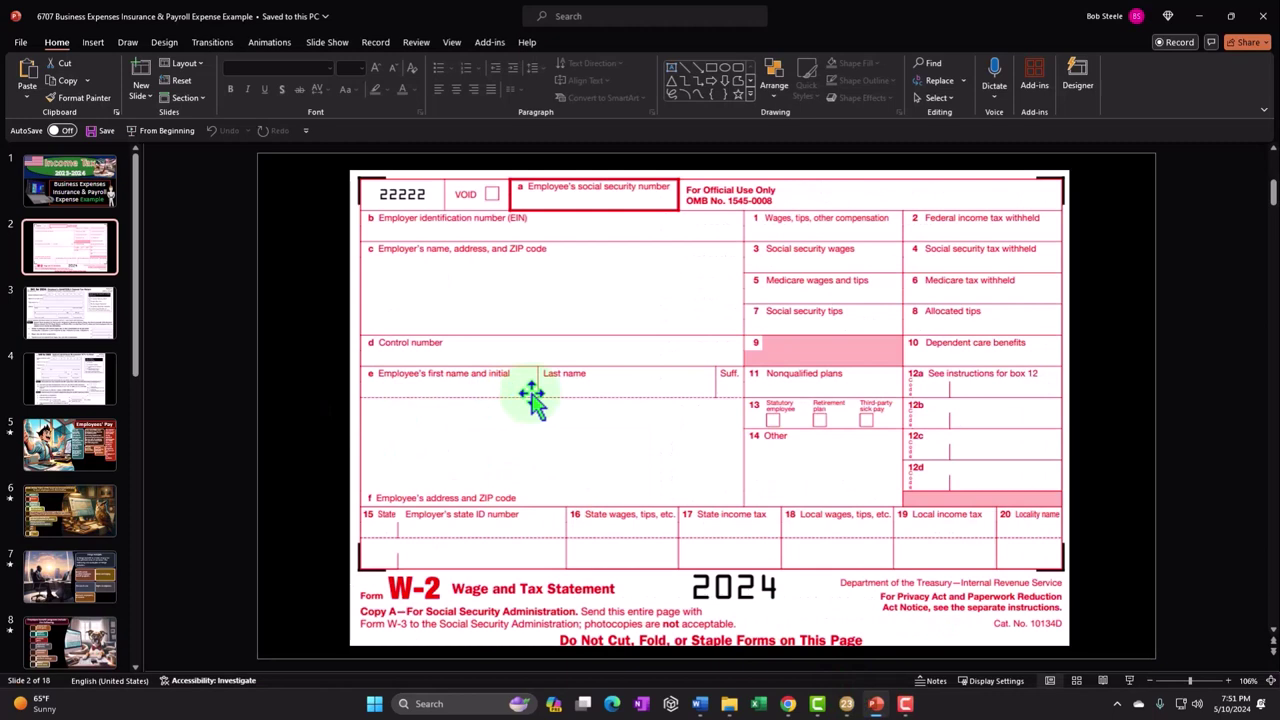
{"action": "left_click", "coordinate": [70, 312]}
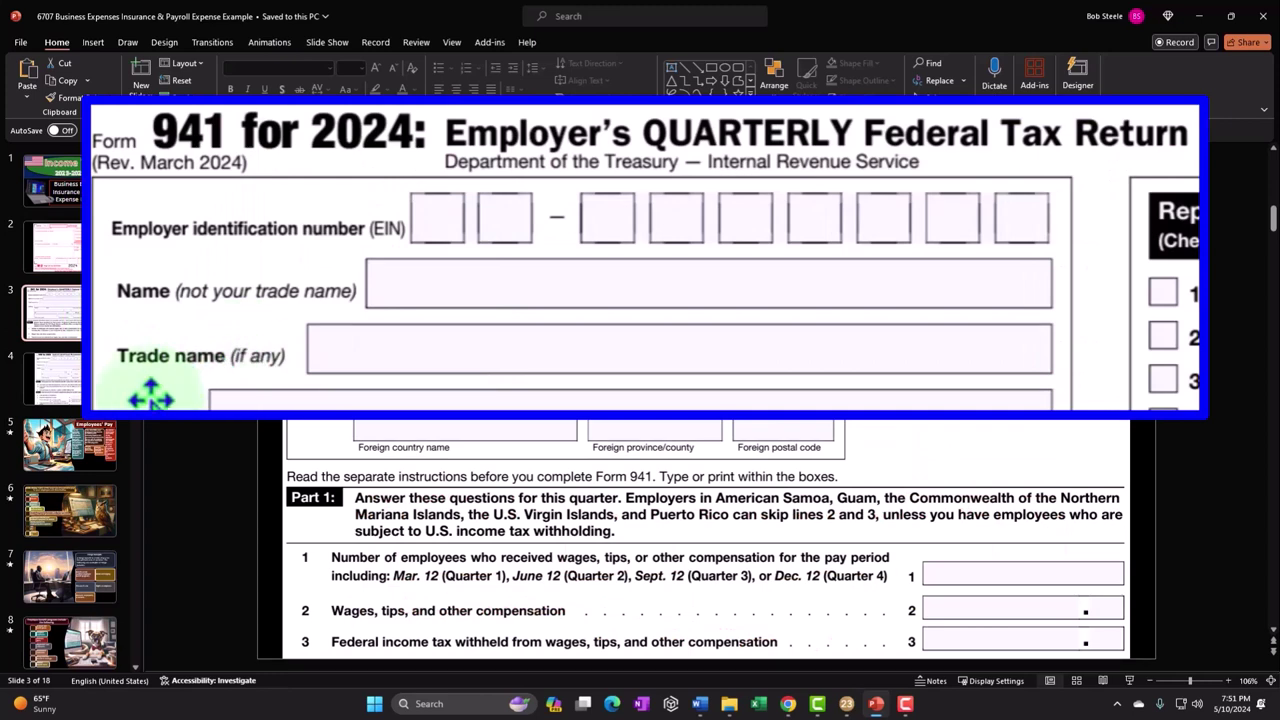
{"action": "left_click", "coordinate": [70, 378]}
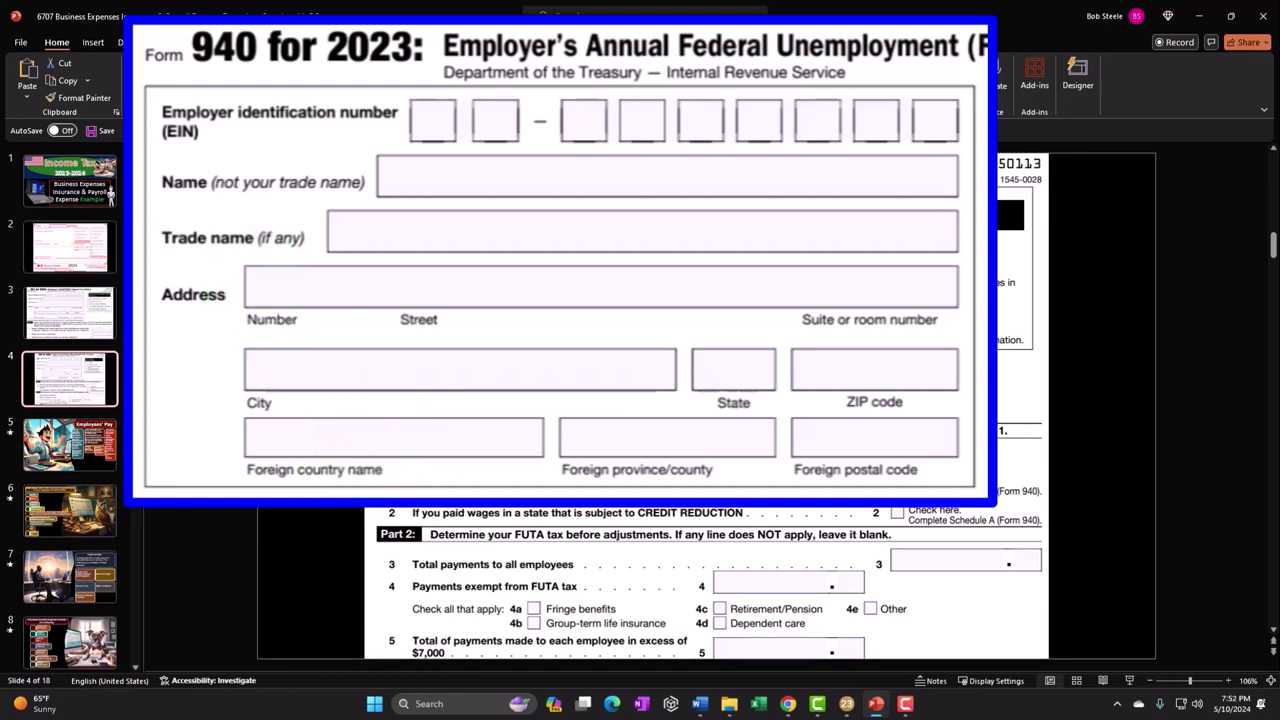
{"action": "left_click", "coordinate": [86, 258]}
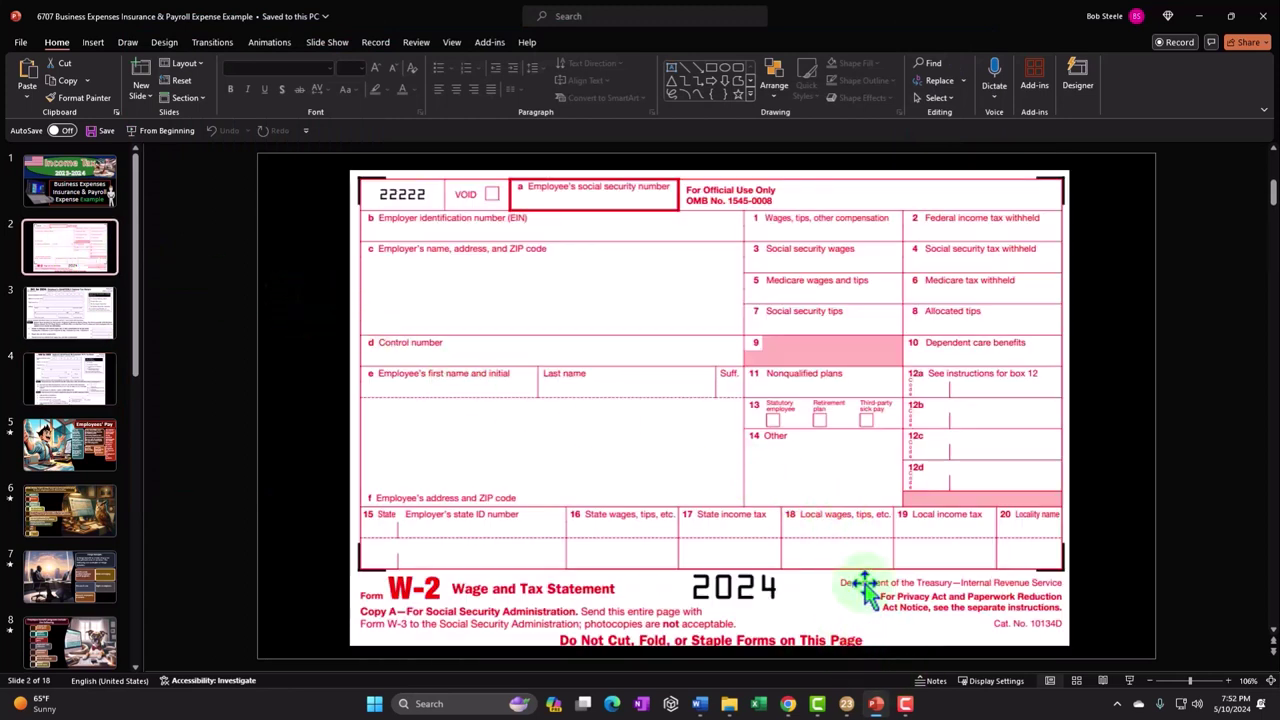
- Check the taxes and licenses line on Schedule C in Lacerte and compare it with the W-2, 941 and 940 slides in PowerPoint
{"action": "left_click", "coordinate": [846, 703]}
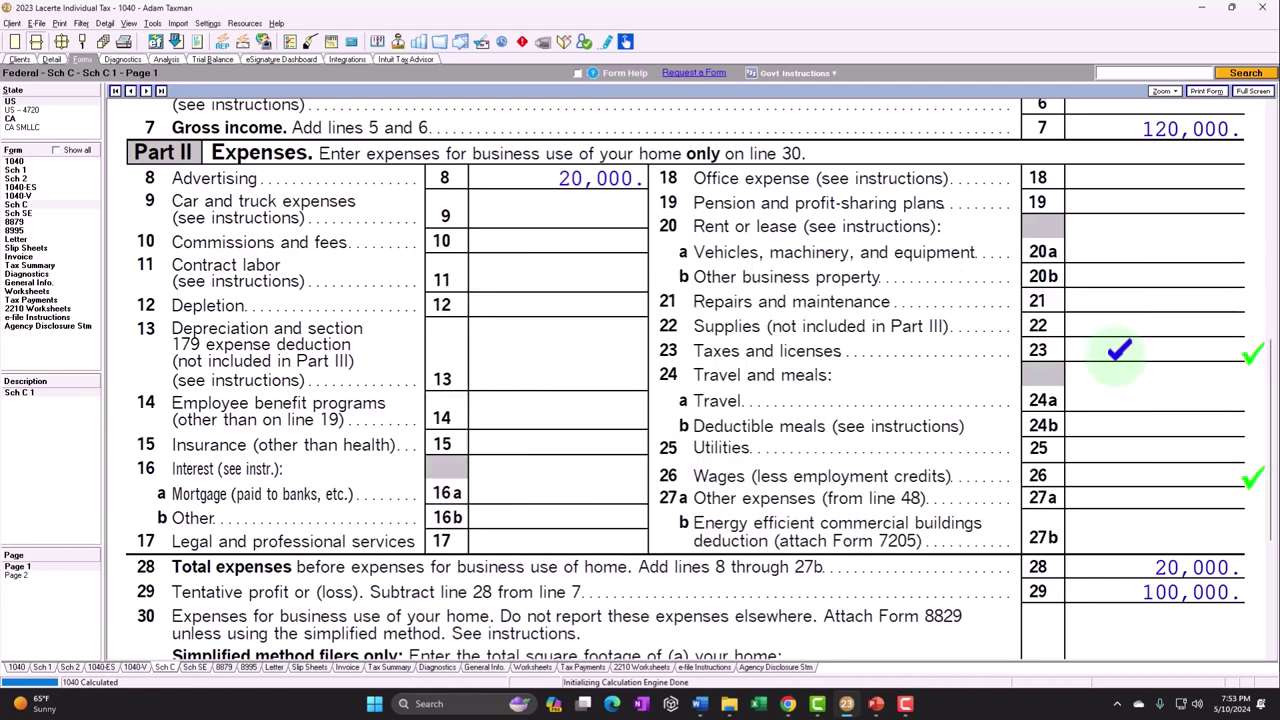
{"action": "left_click", "coordinate": [877, 705]}
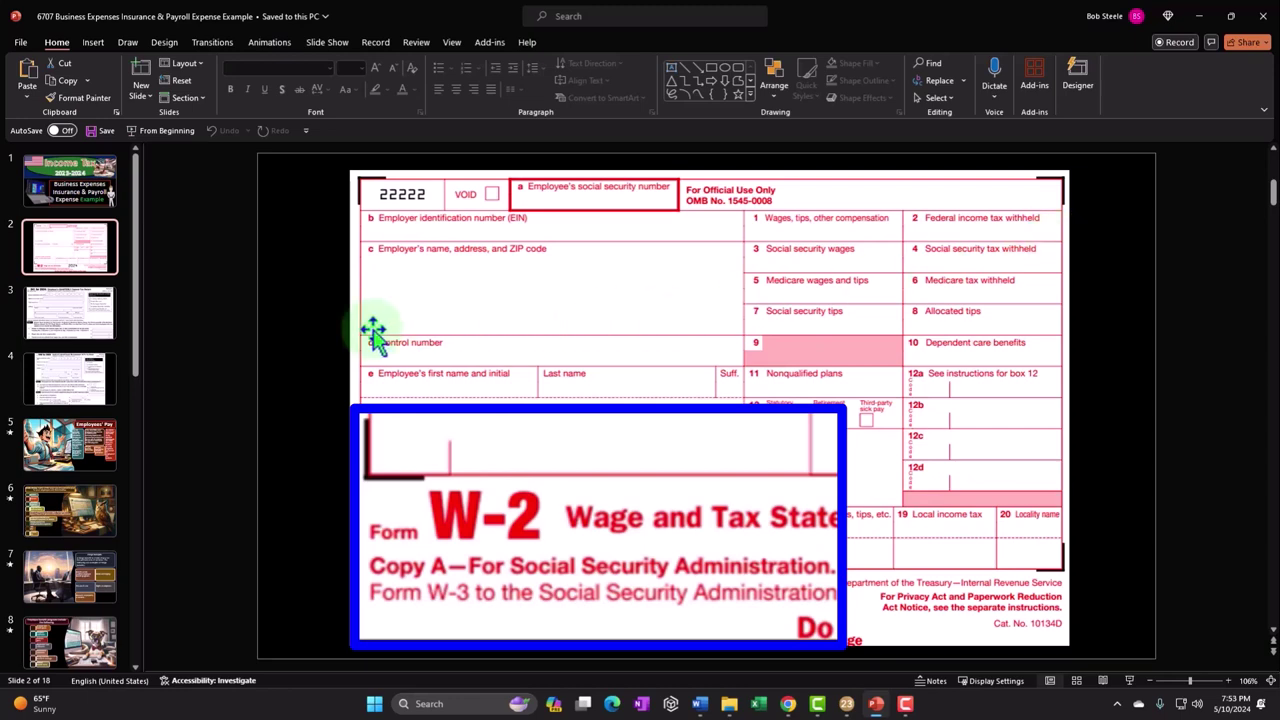
{"action": "left_click", "coordinate": [100, 325]}
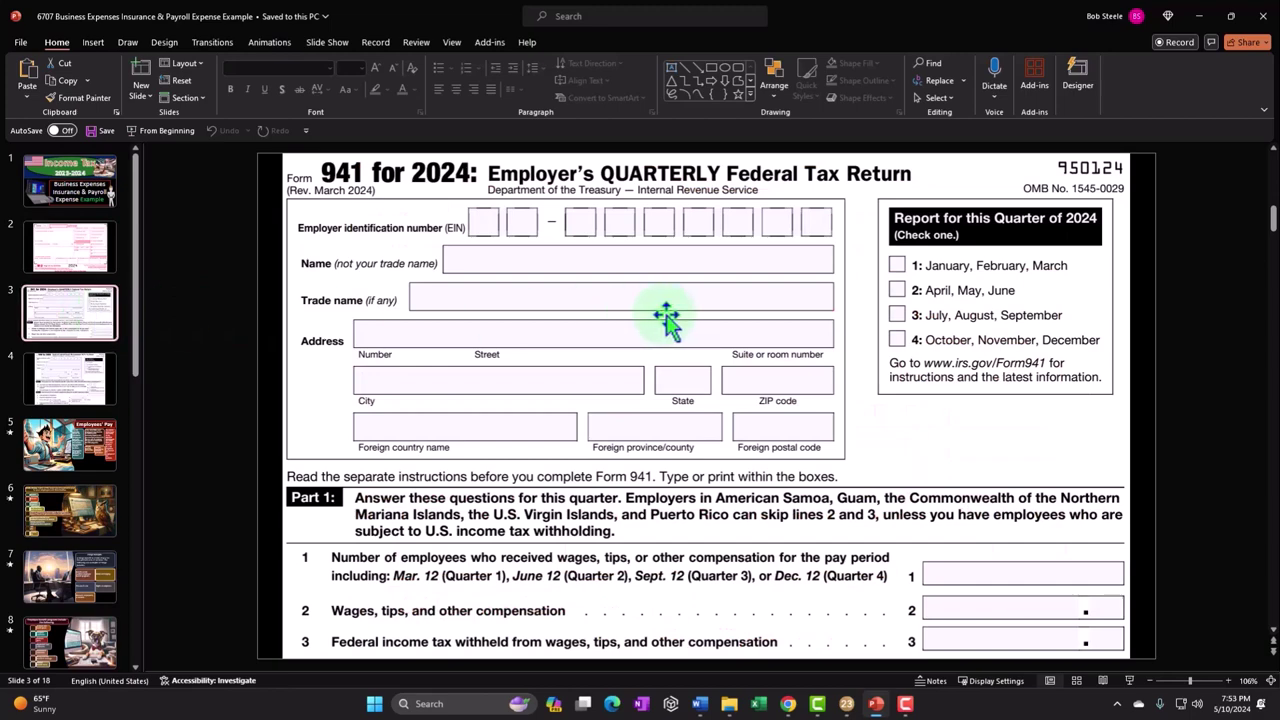
{"action": "key", "text": "Down"}
{"action": "key", "text": "Down"}
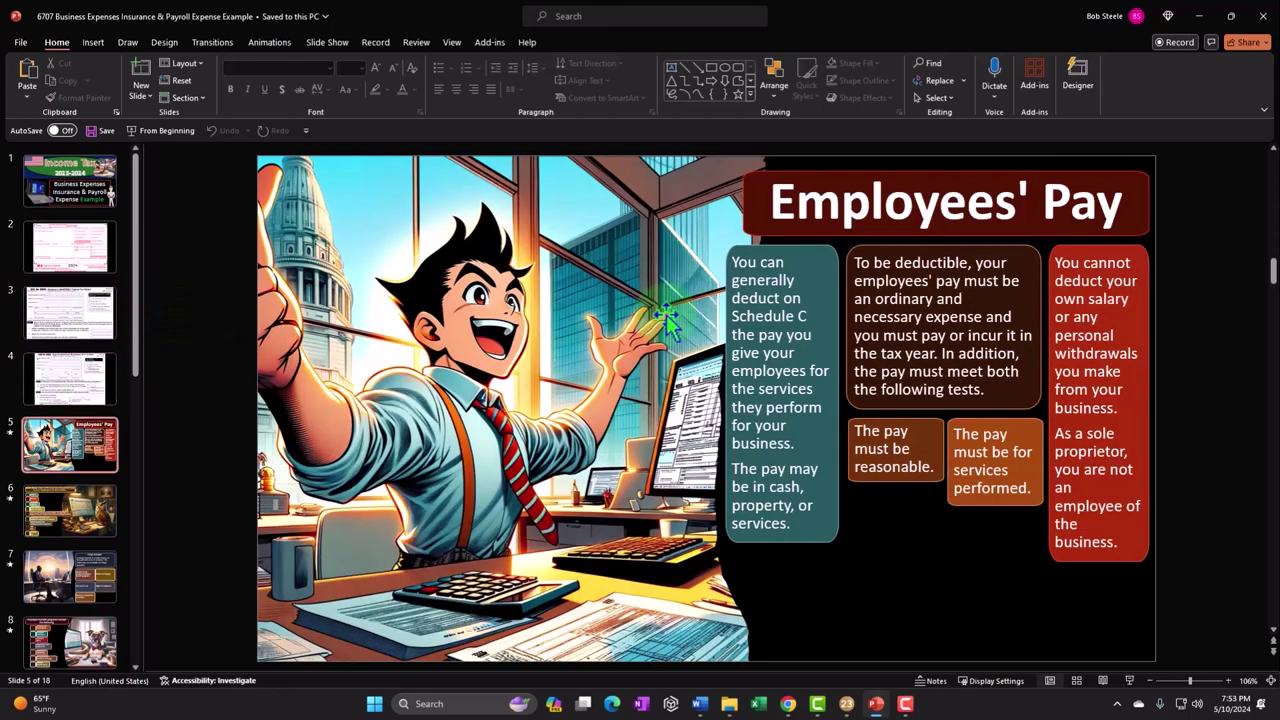
{"action": "left_click", "coordinate": [85, 330]}
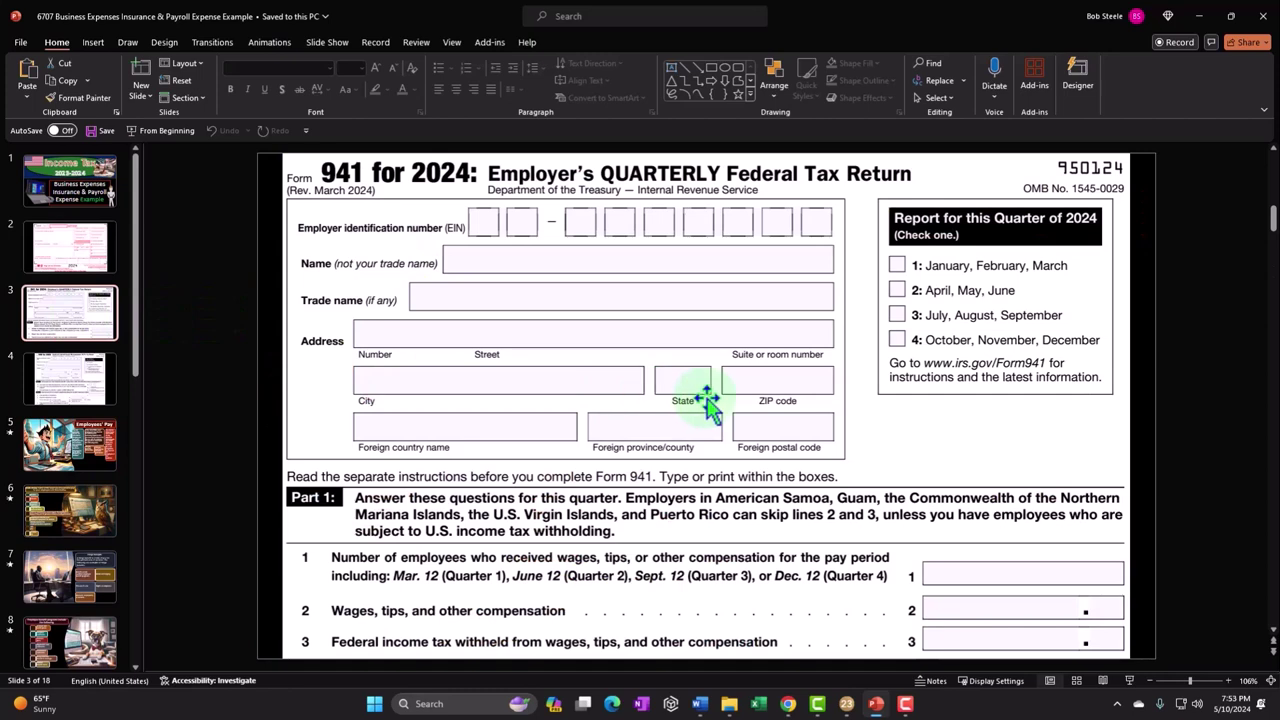
{"action": "left_click", "coordinate": [80, 380]}
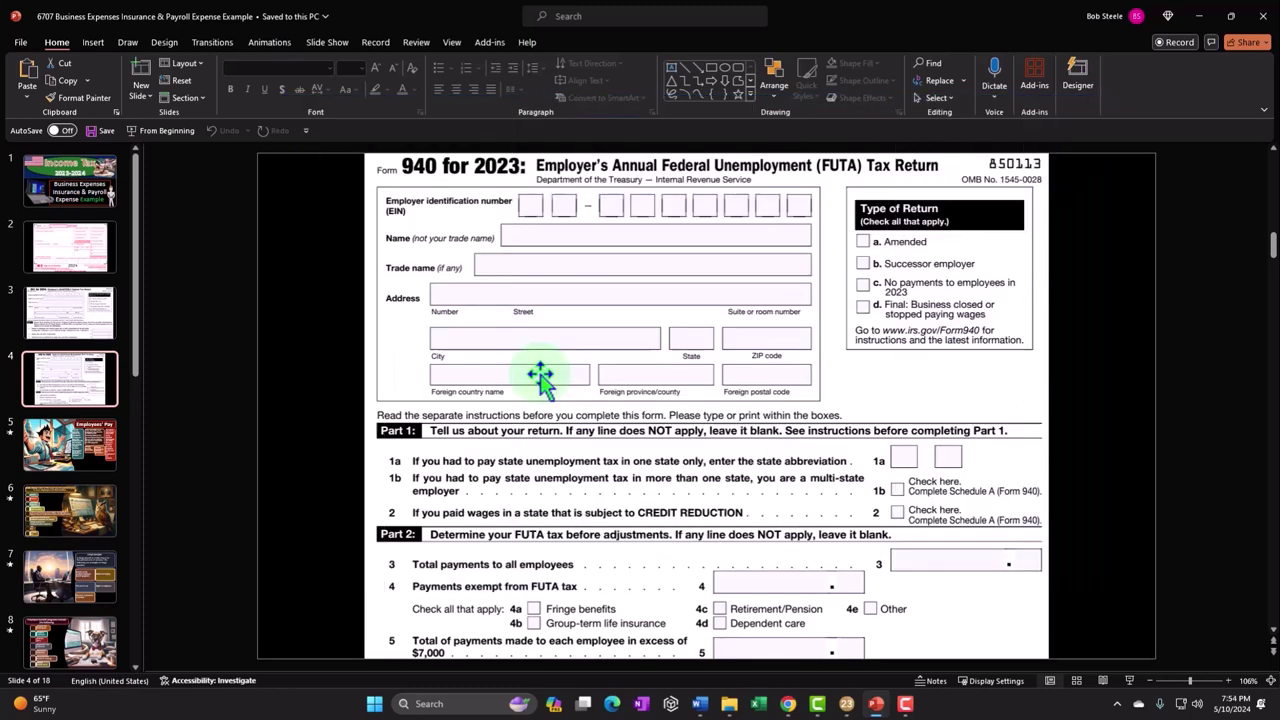
{"action": "left_click", "coordinate": [73, 266]}
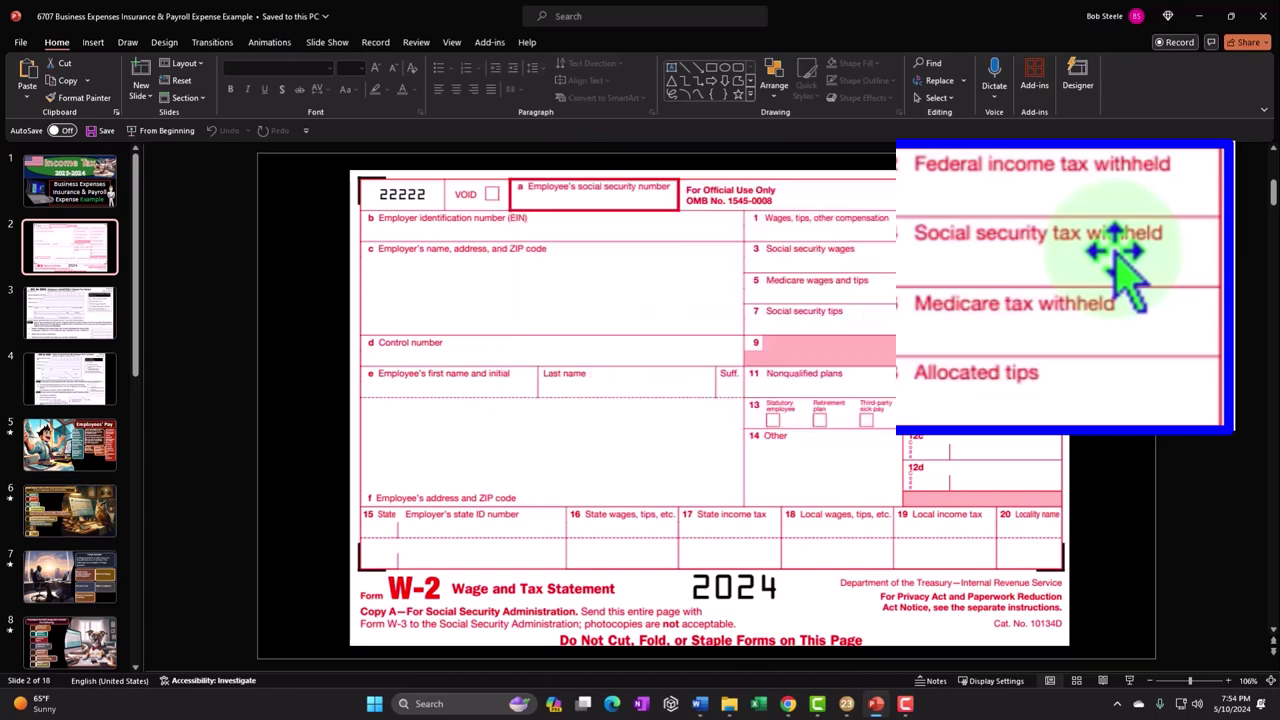
- Switch back to Lacerte and move the Schedule C check marks from lines 23 and 26 to lines 9 and 15
{"action": "left_click", "coordinate": [847, 704]}
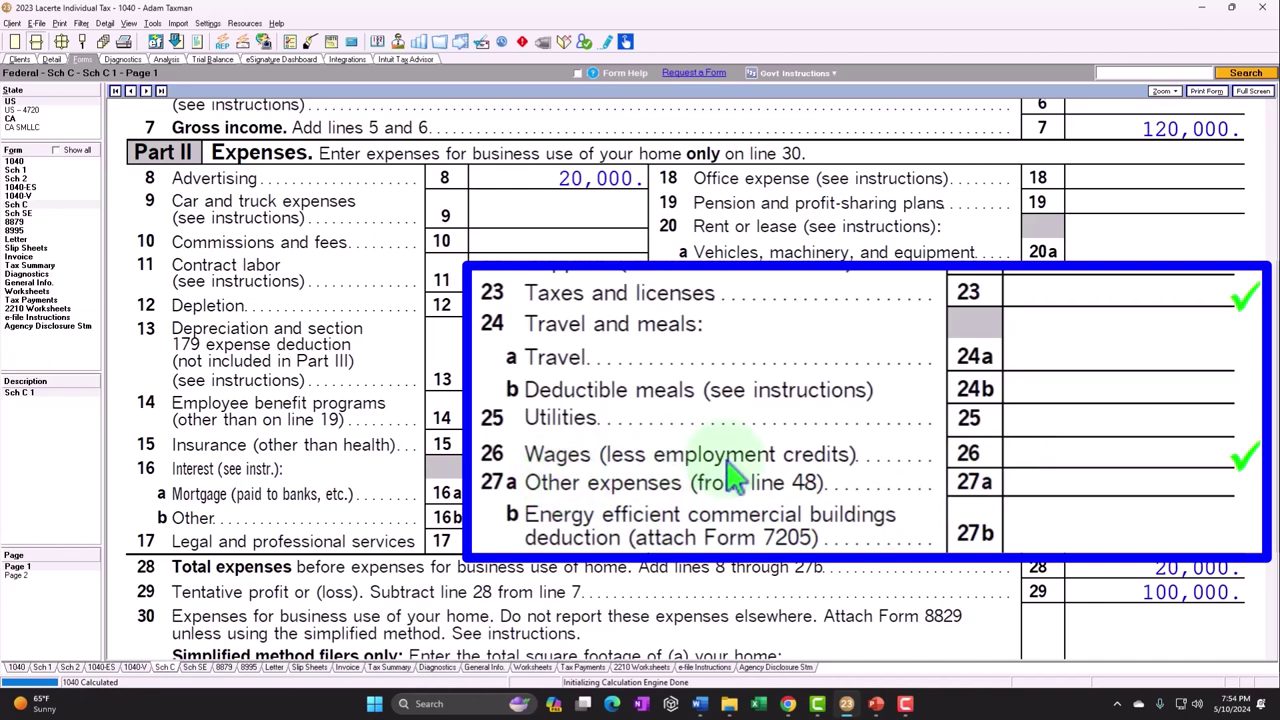
{"action": "left_click", "coordinate": [1058, 455]}
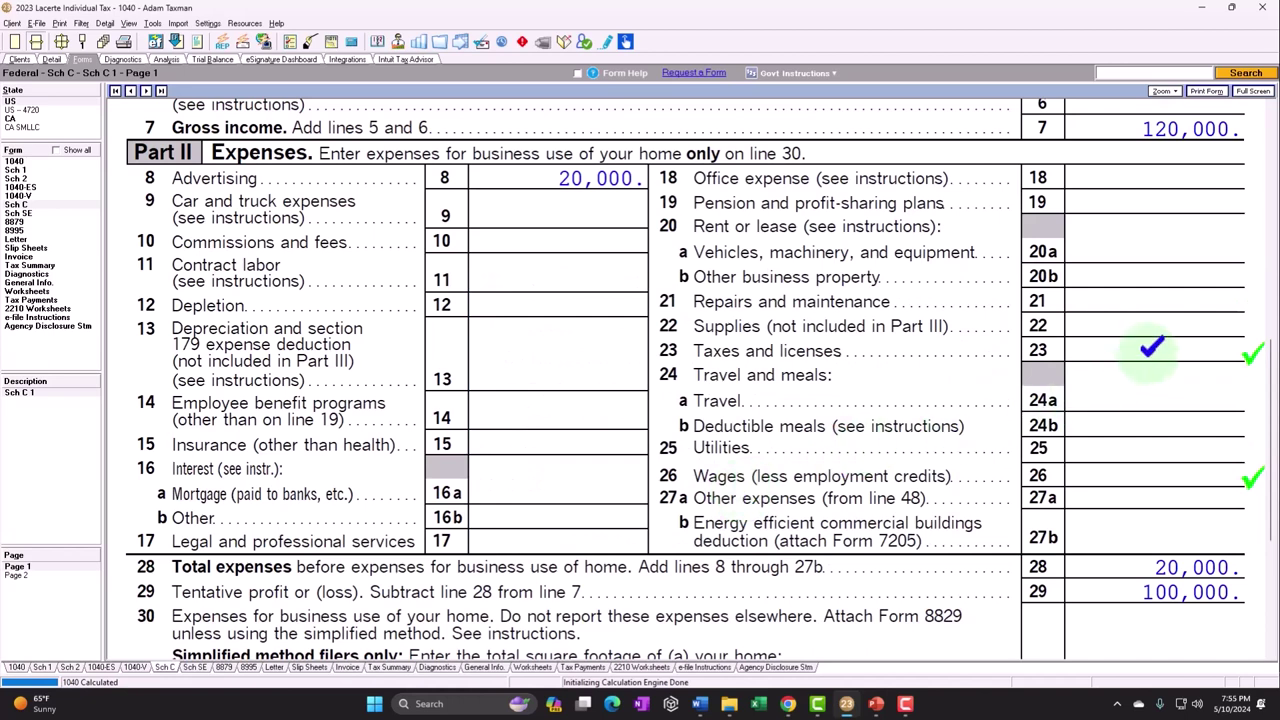
{"action": "left_click", "coordinate": [1151, 345]}
{"action": "left_click", "coordinate": [1180, 471]}
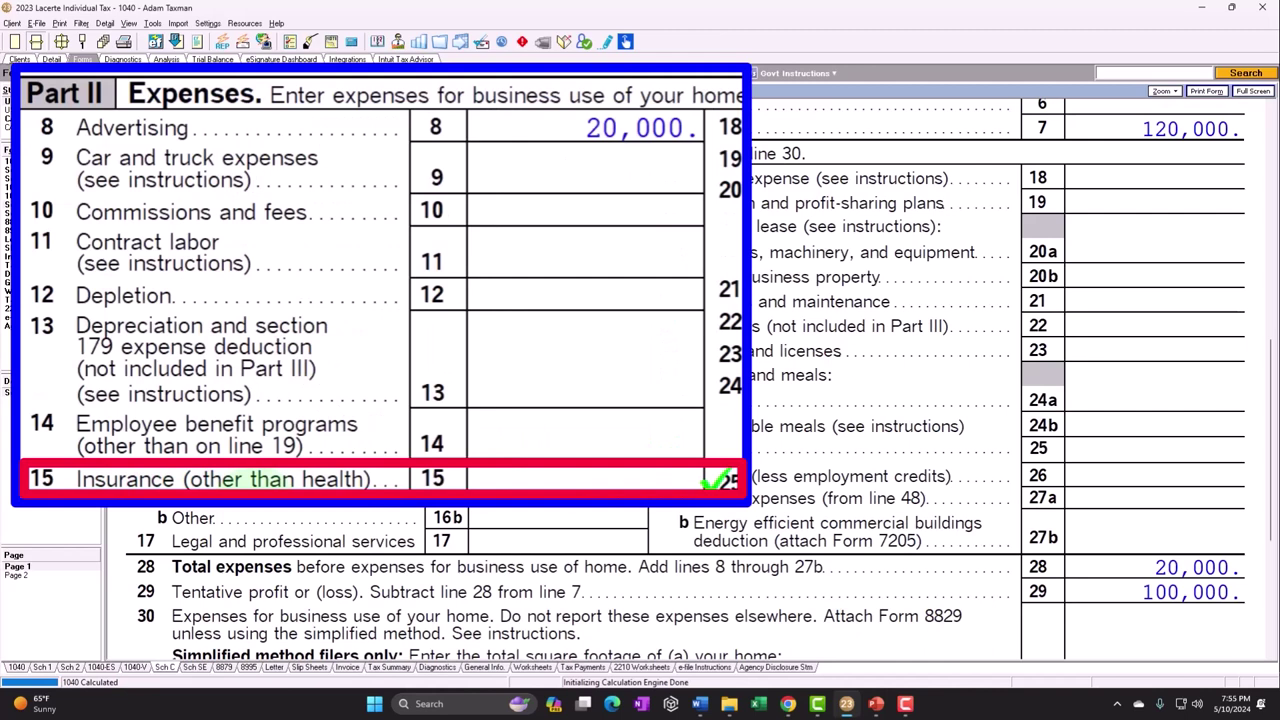
{"action": "left_click", "coordinate": [613, 168]}
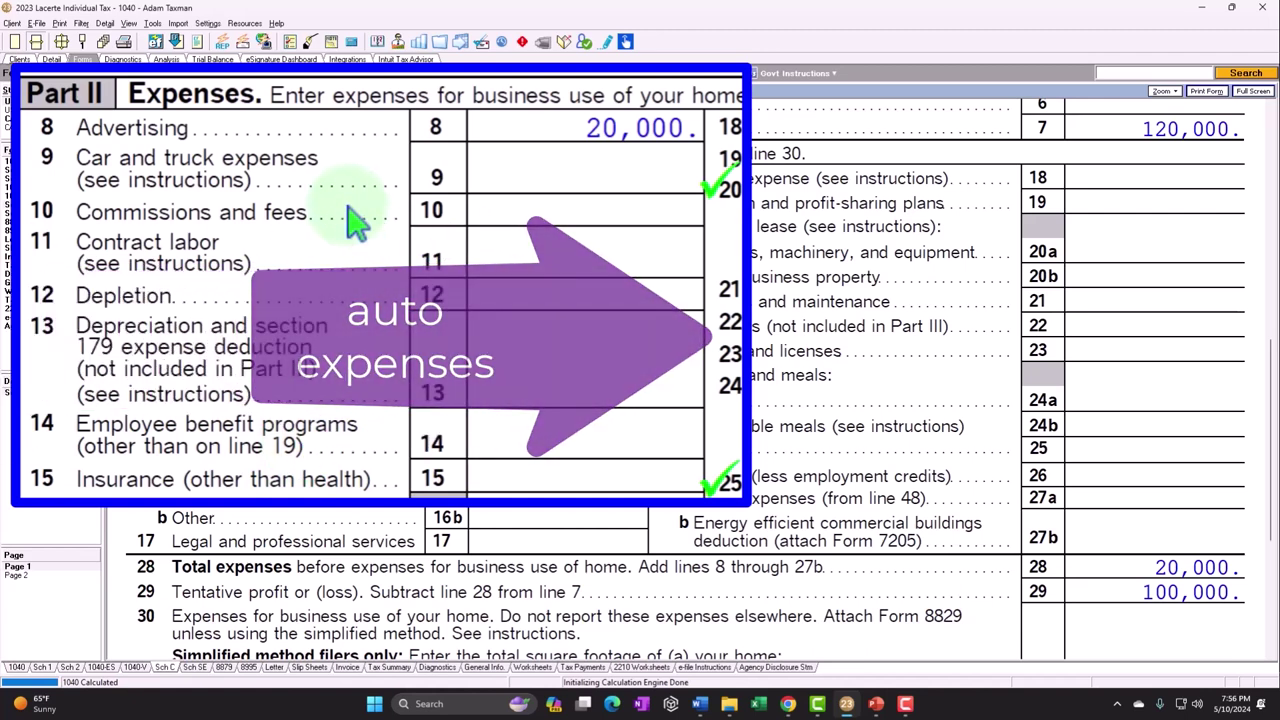
{"action": "left_click", "coordinate": [507, 177]}
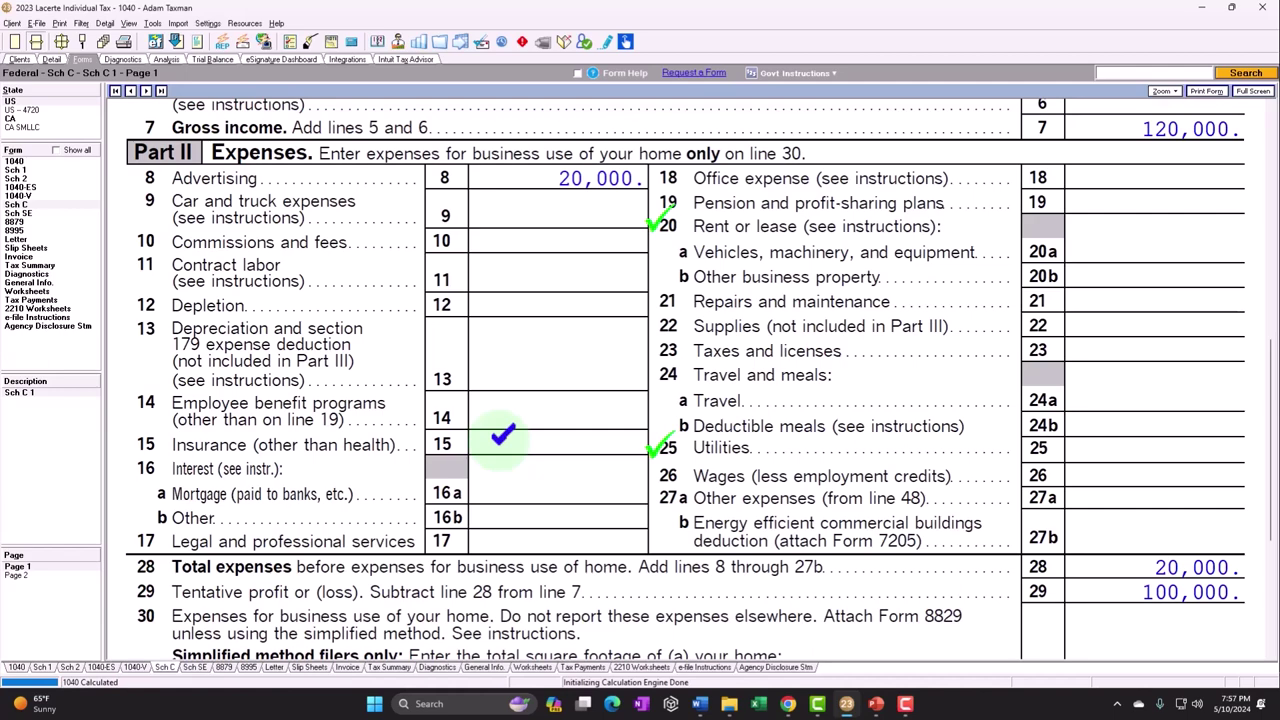
- Review the accounting method choice on Schedule C and return to the Part II expense lines
{"action": "scroll", "coordinate": [500, 440], "scroll_direction": "up", "scroll_amount": 5}
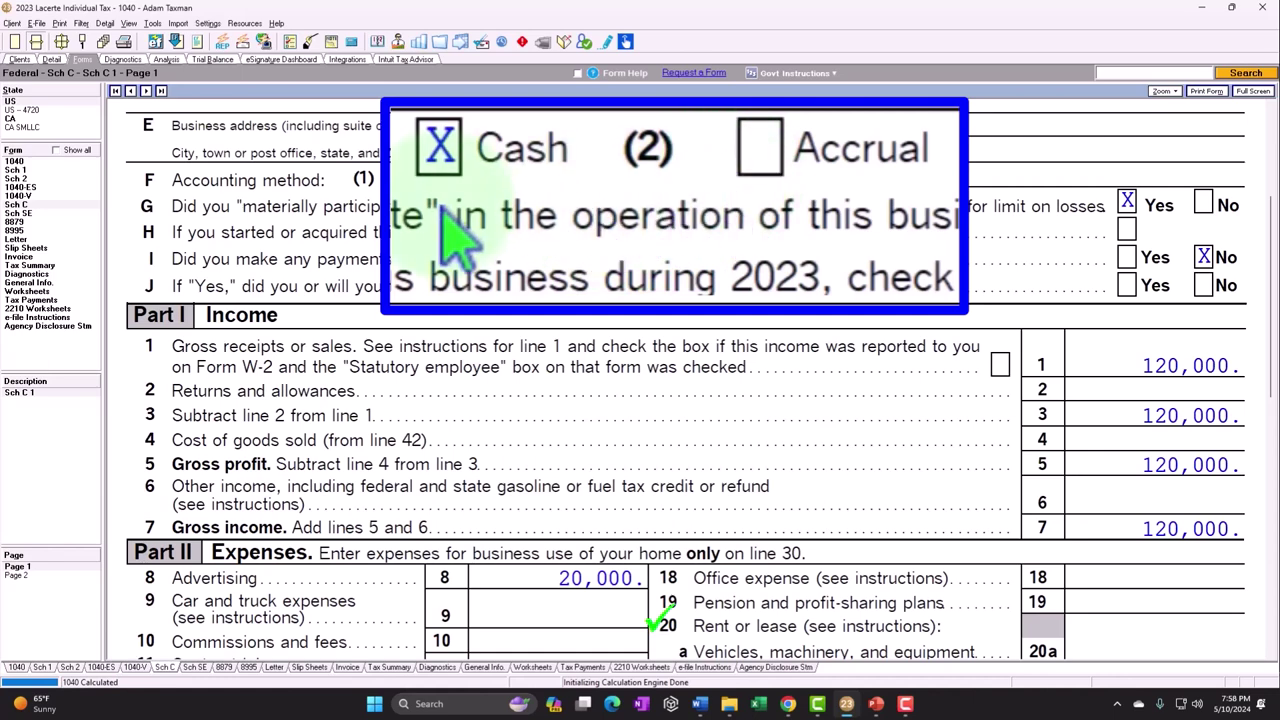
{"action": "scroll", "coordinate": [420, 210], "scroll_direction": "down", "scroll_amount": 2}
{"action": "scroll", "coordinate": [420, 210], "scroll_direction": "down", "scroll_amount": 8}
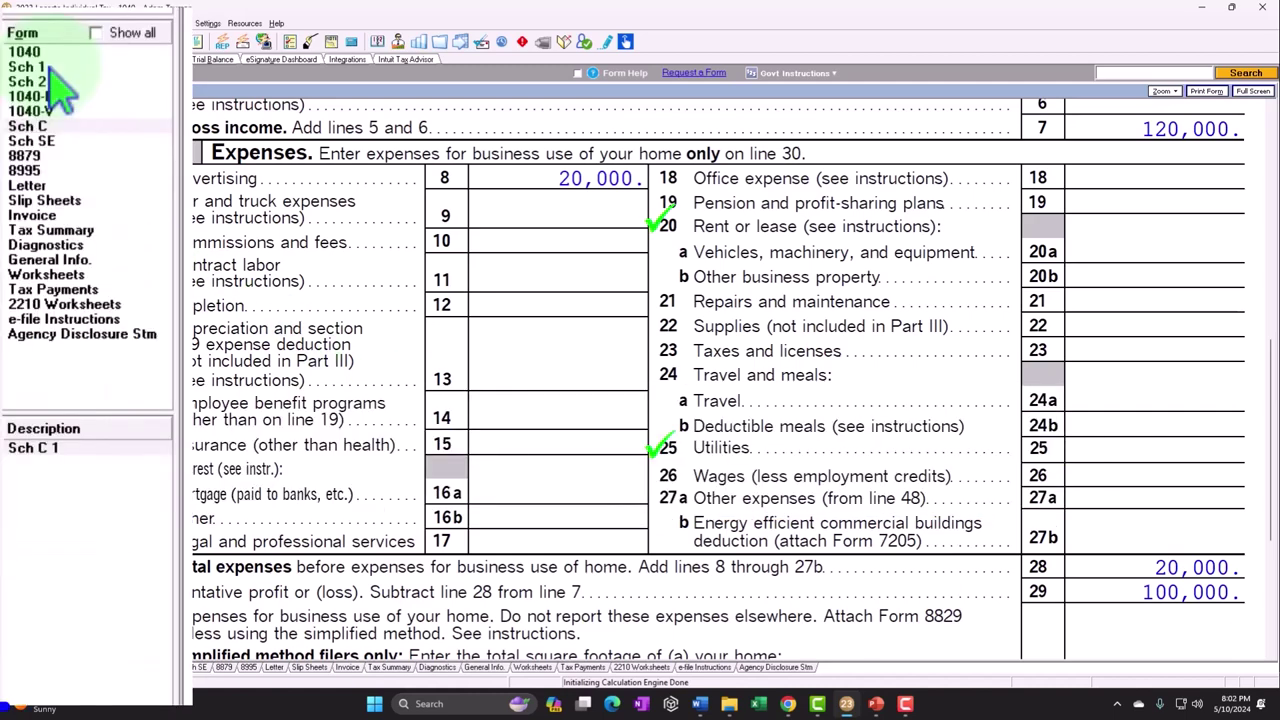
- Examine the self-employed adjustments on Schedule 1 page 2 and compare them with the W-2 slide in PowerPoint
{"action": "left_click", "coordinate": [40, 67]}
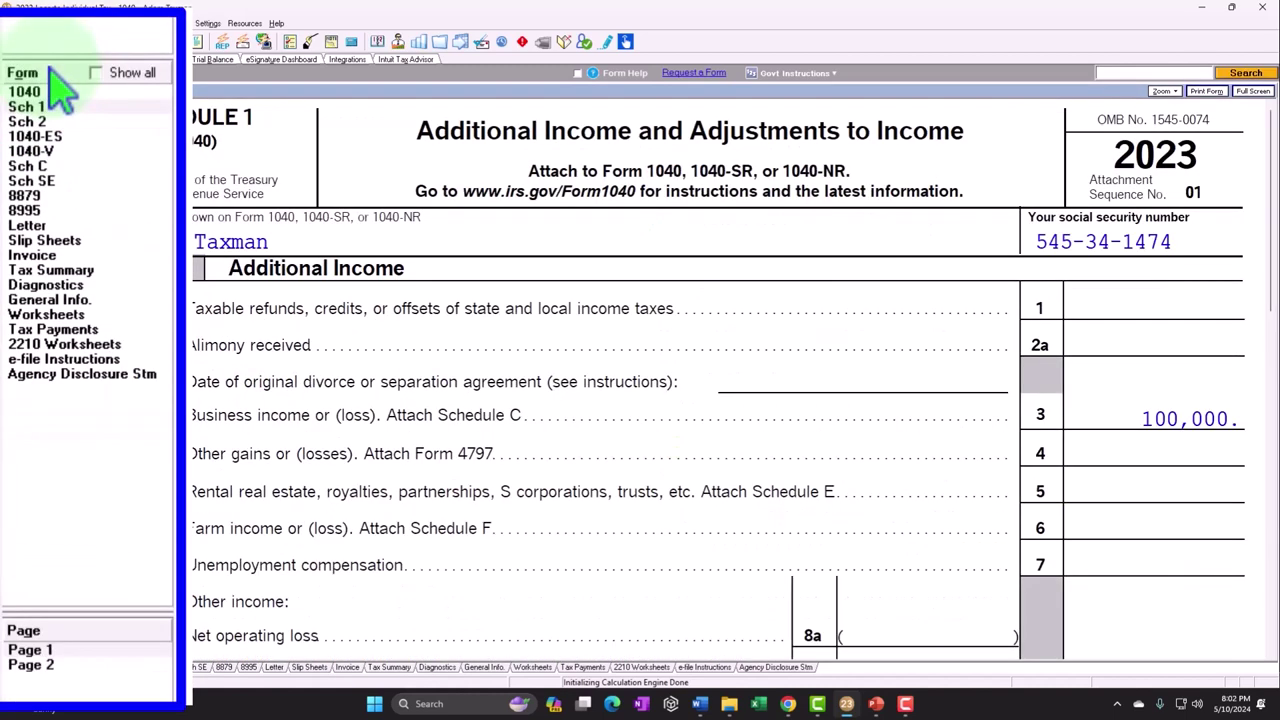
{"action": "left_click", "coordinate": [34, 664]}
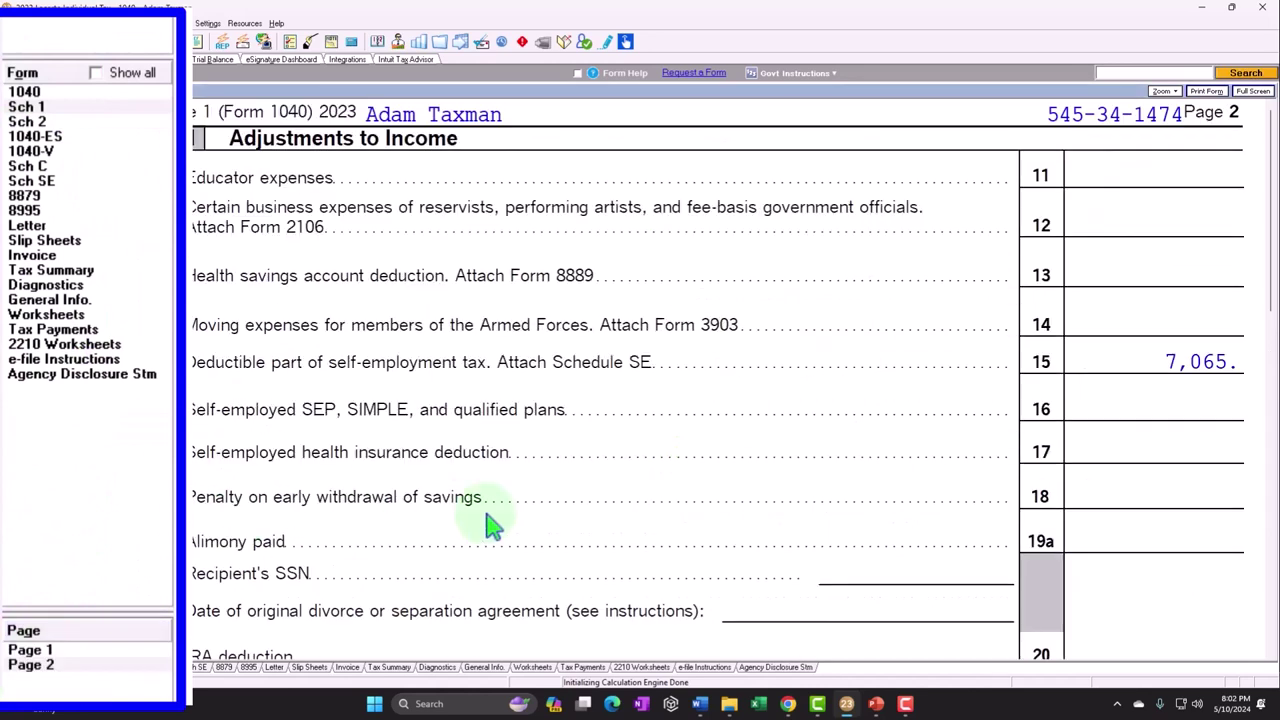
{"action": "scroll", "coordinate": [490, 525], "scroll_direction": "down", "scroll_amount": 1}
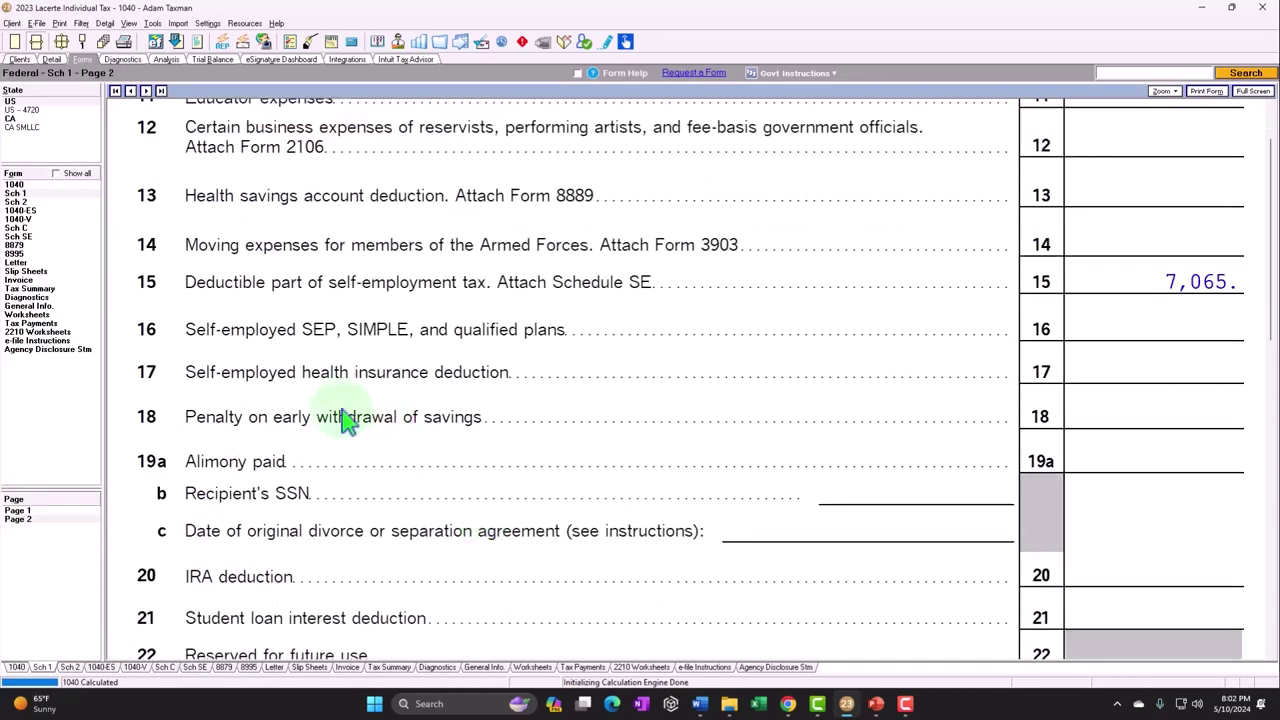
{"action": "scroll", "coordinate": [183, 400], "scroll_direction": "up", "scroll_amount": 1}
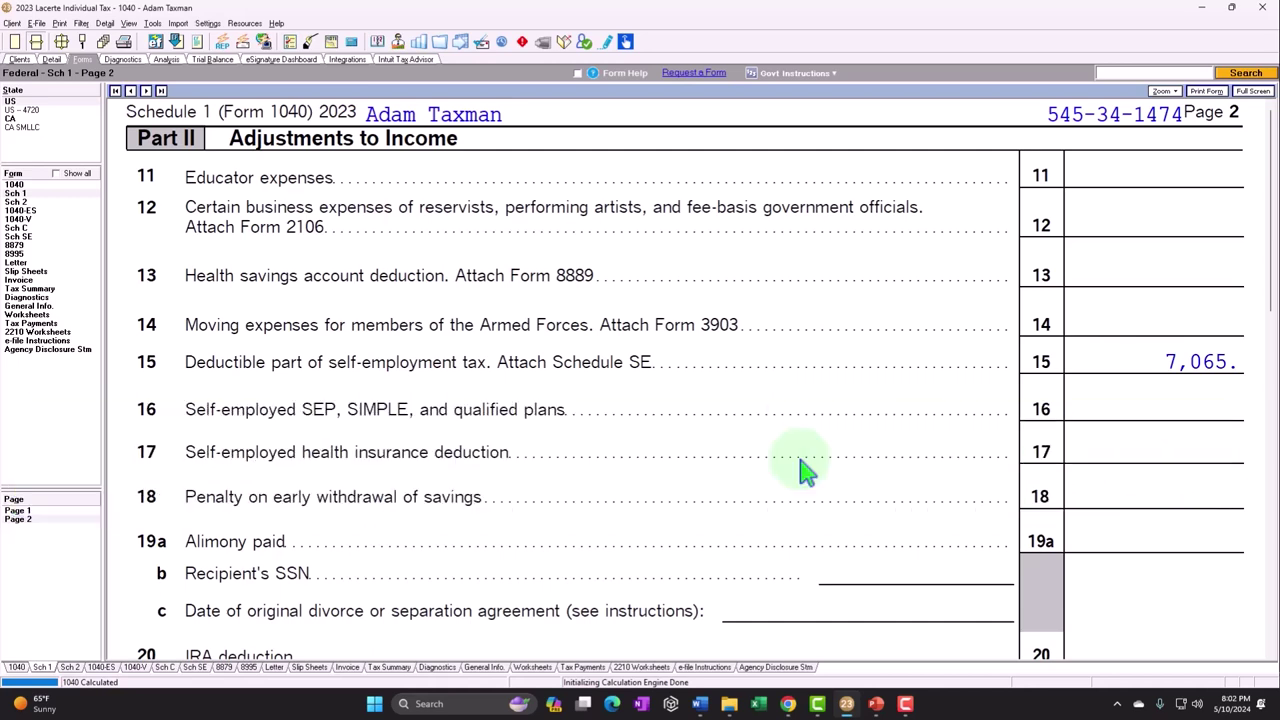
{"action": "left_click", "coordinate": [876, 704]}
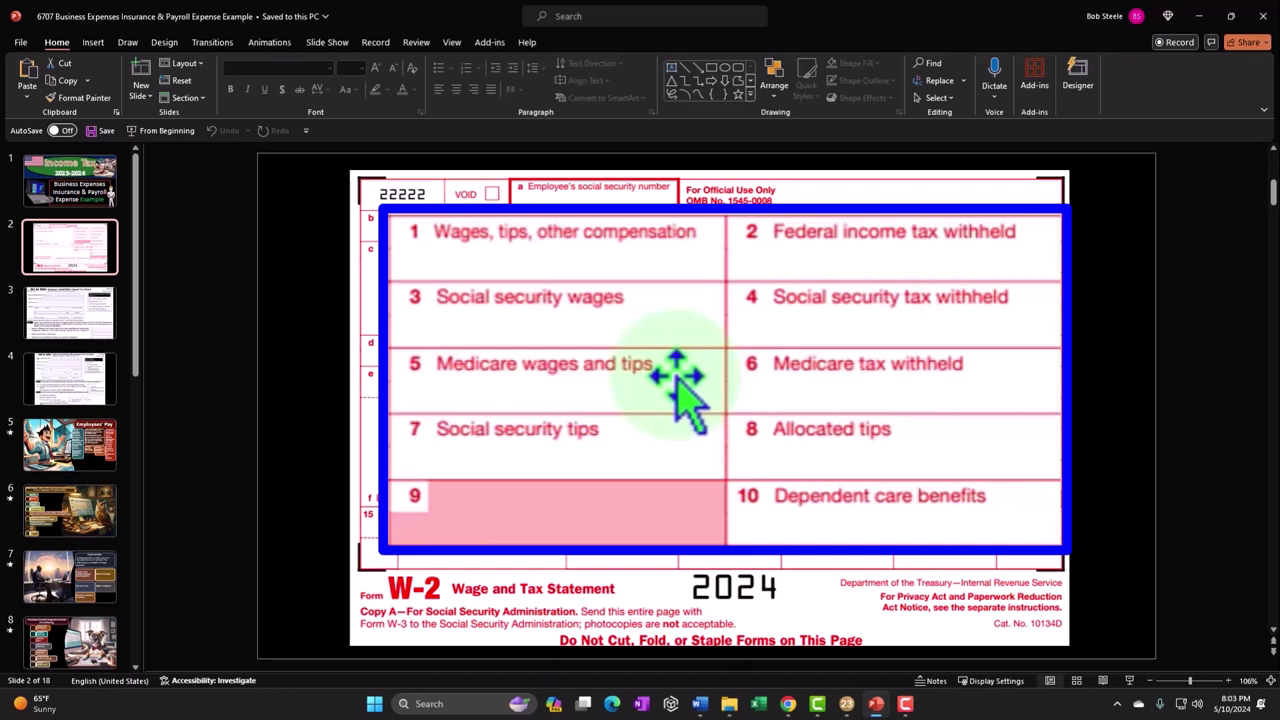
{"action": "left_click", "coordinate": [848, 703]}
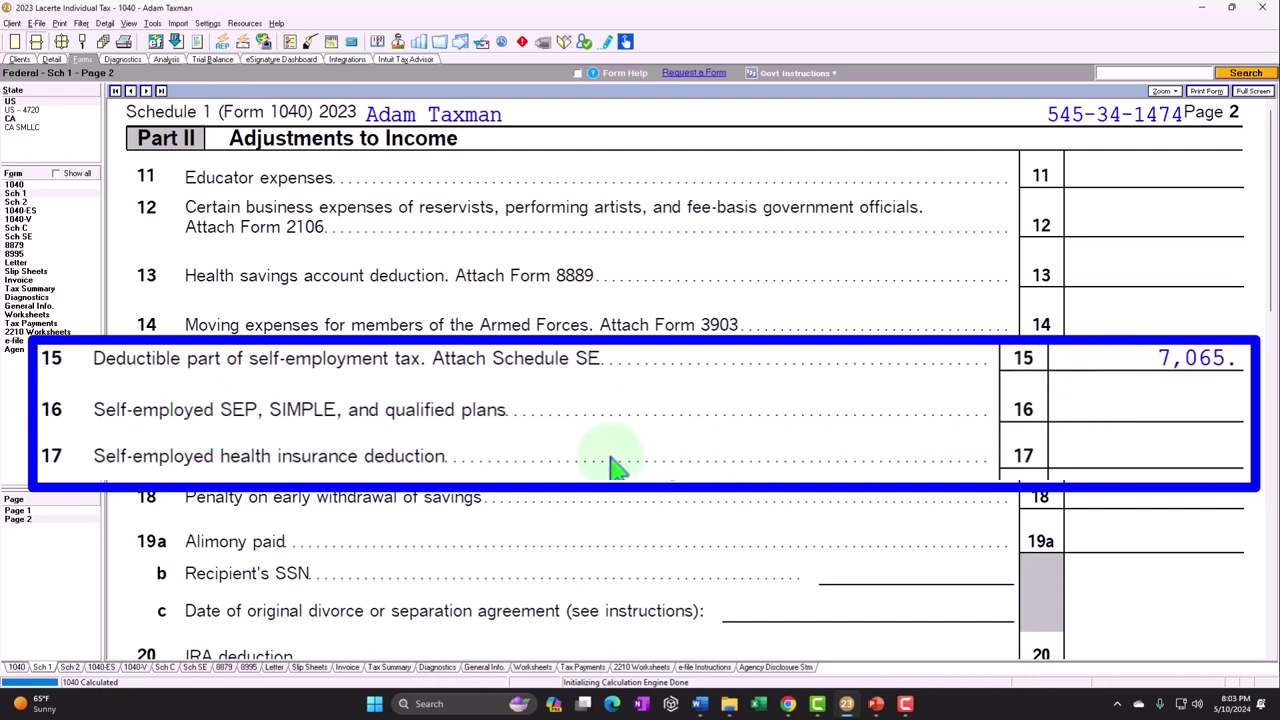
- Jump from Schedule C line 15 to its input and enter 10,000 for insurance other than health
{"action": "left_click", "coordinate": [110, 278]}
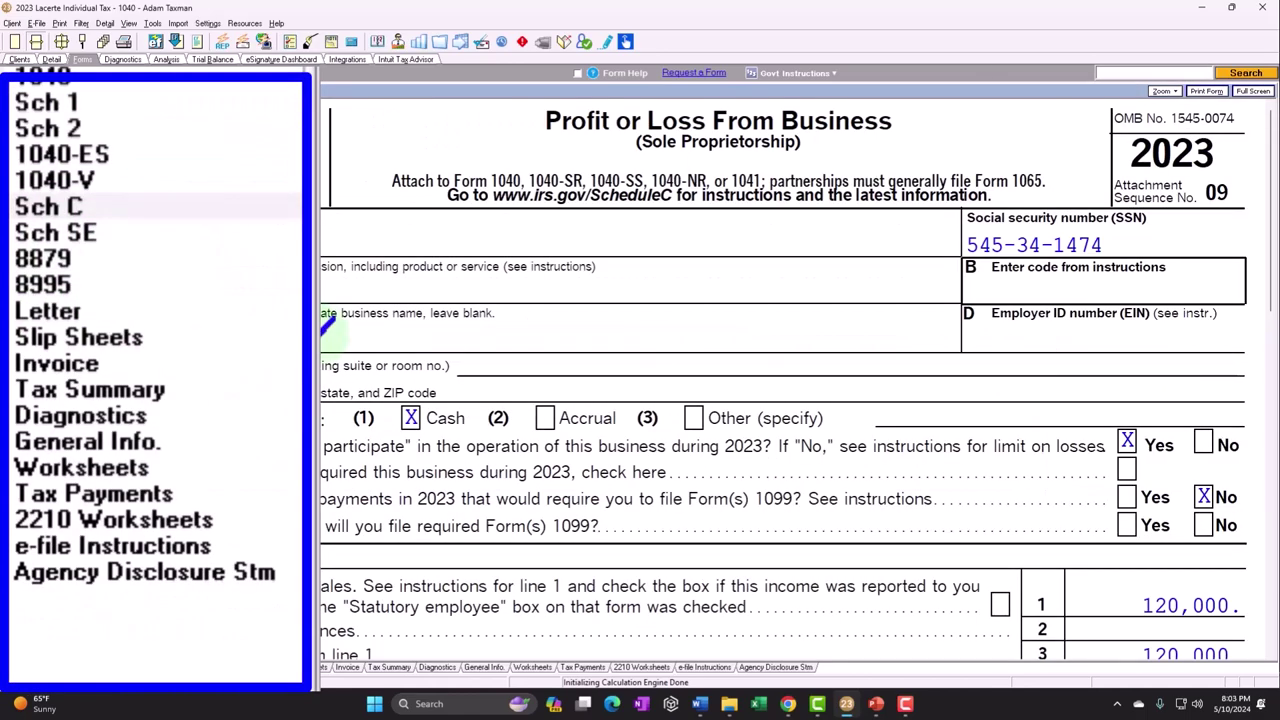
{"action": "scroll", "coordinate": [745, 465], "scroll_direction": "down", "scroll_amount": 3}
{"action": "scroll", "coordinate": [745, 465], "scroll_direction": "down", "scroll_amount": 5}
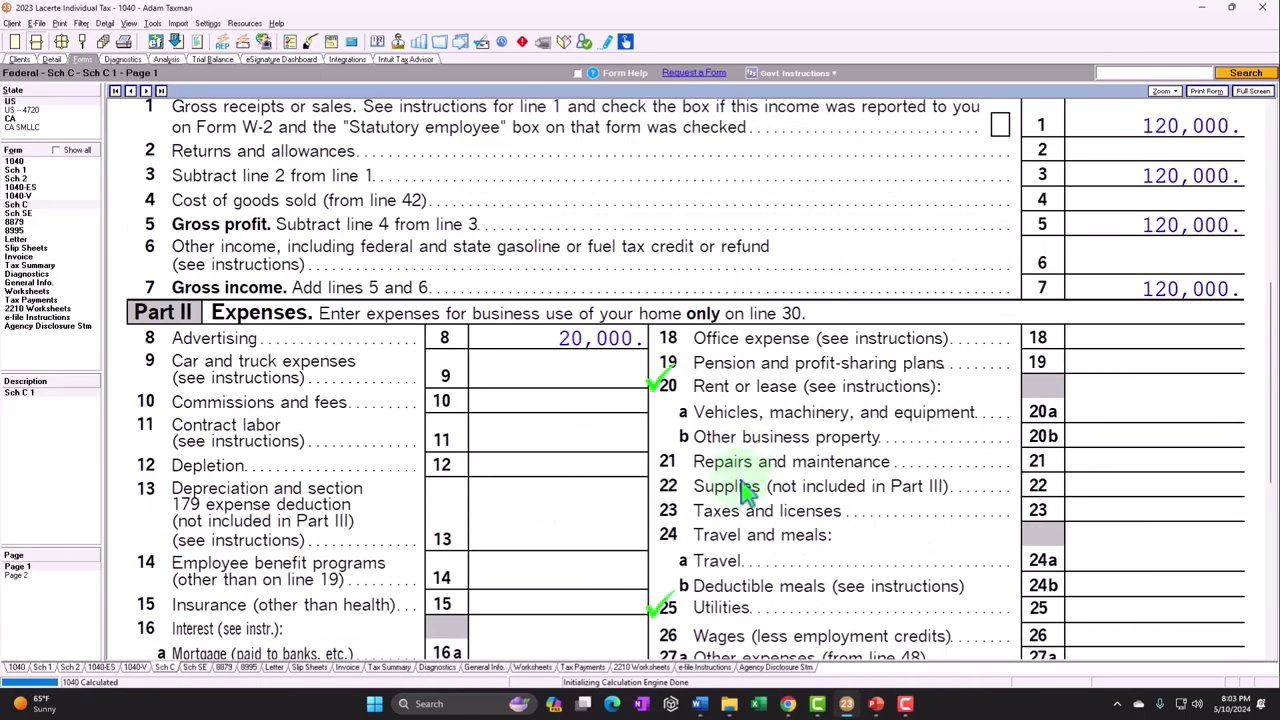
{"action": "right_click", "coordinate": [605, 310]}
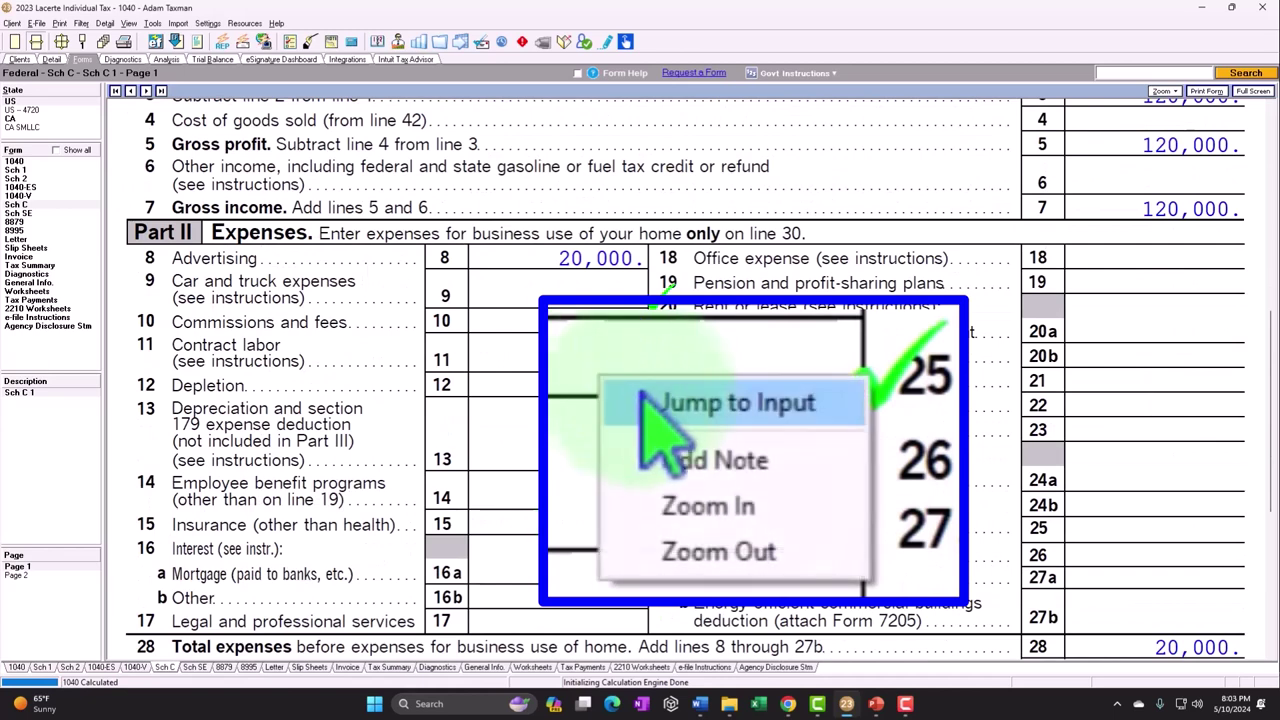
{"action": "left_click", "coordinate": [655, 320]}
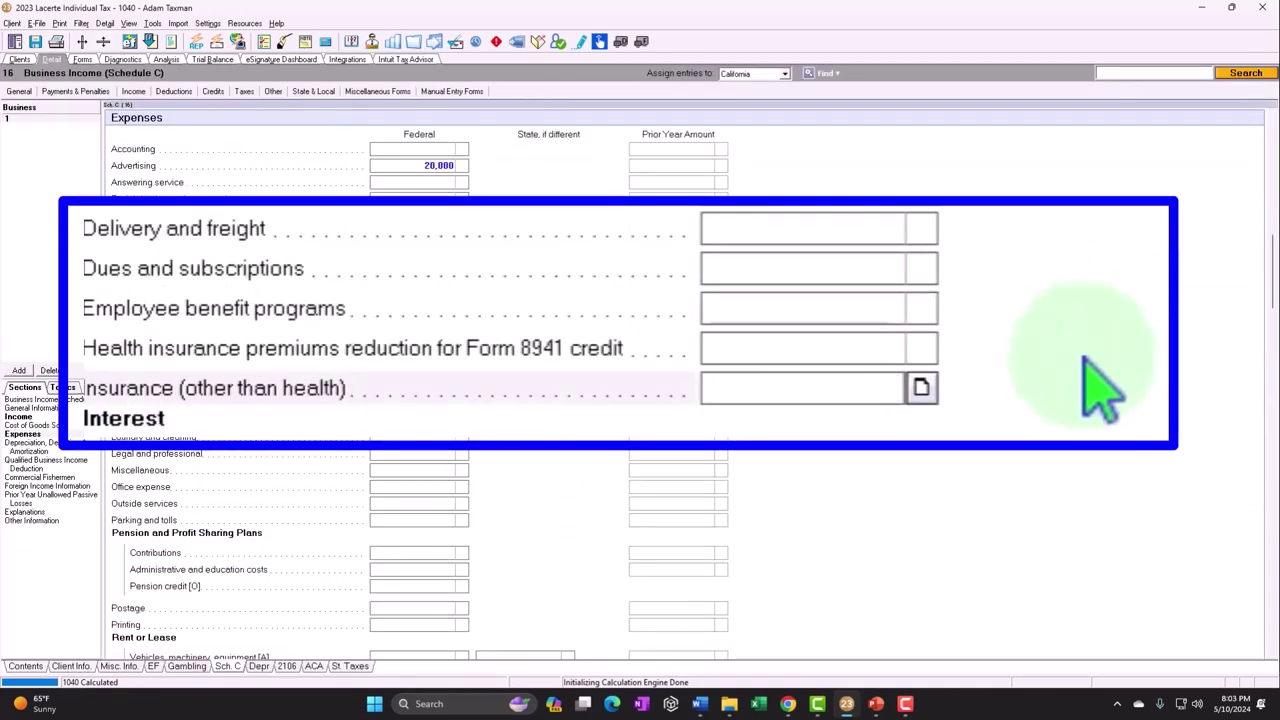
{"action": "type", "text": "10,000"}
{"action": "key", "text": "Tab"}
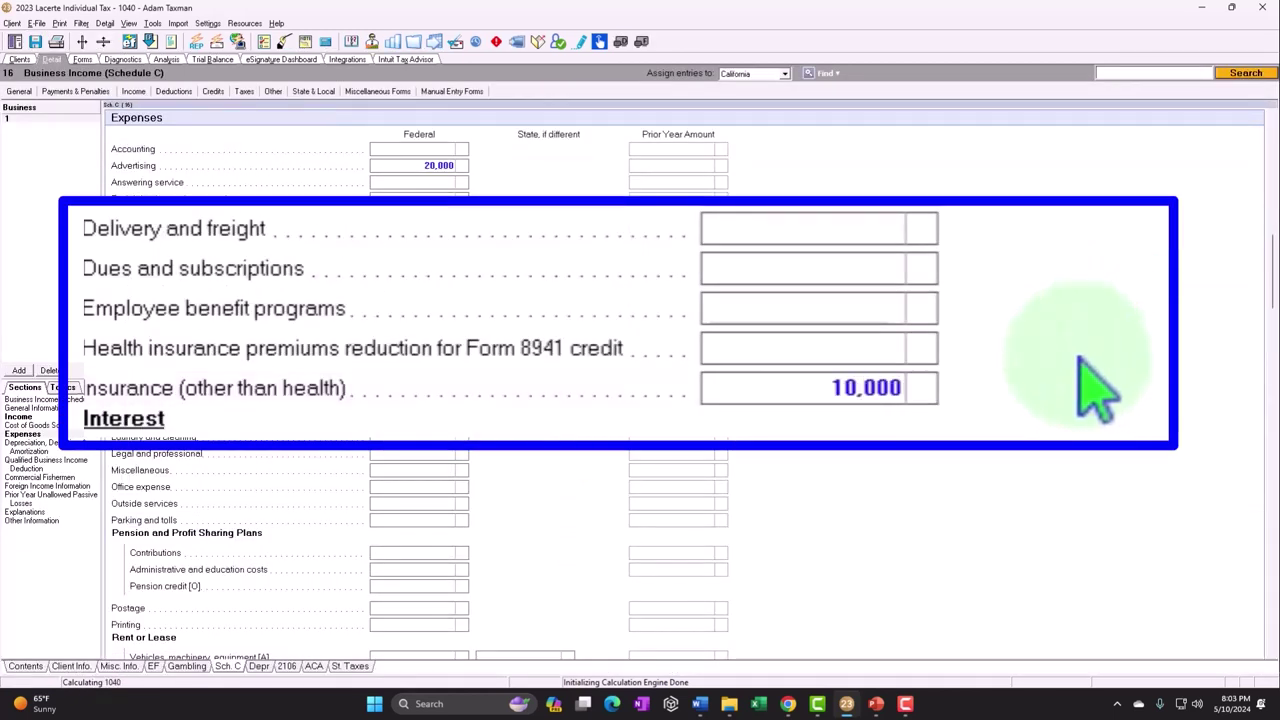
- Check total expenses and net profit on the recalculated Schedule C, and view the tax lines on Form 1040 page 2
{"action": "left_click", "coordinate": [83, 61]}
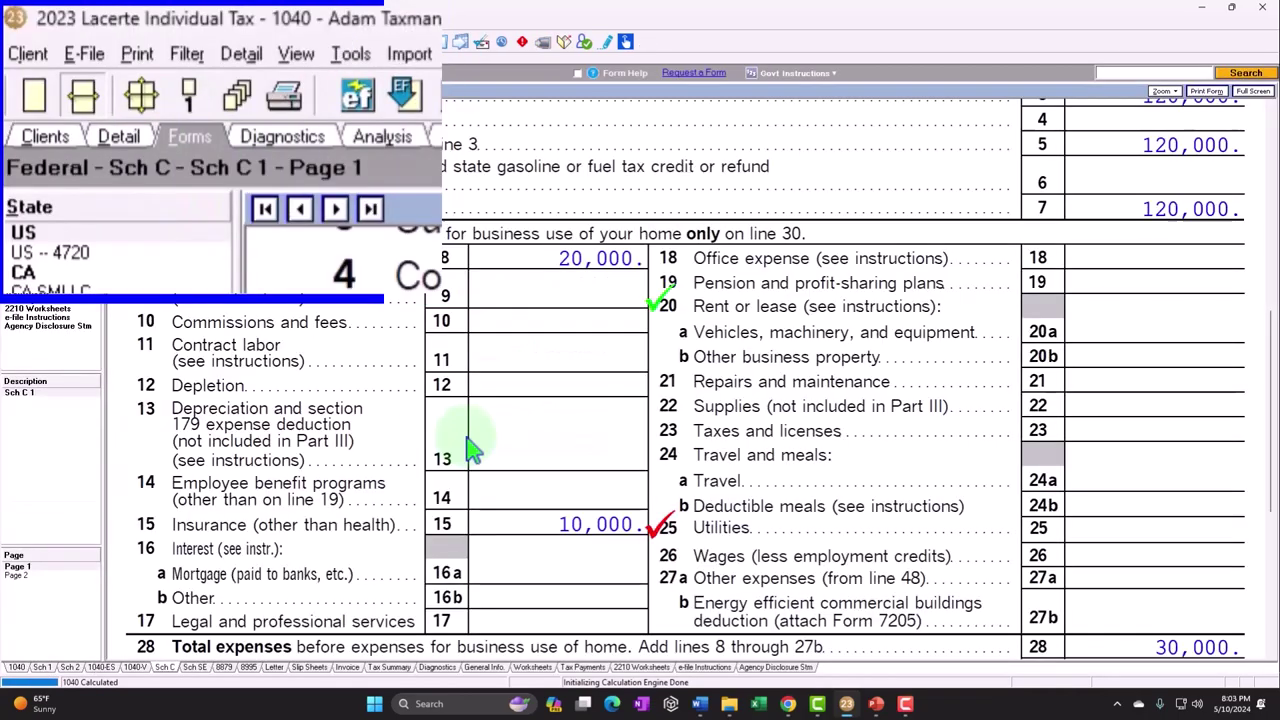
{"action": "scroll", "coordinate": [575, 508], "scroll_direction": "down", "scroll_amount": 2}
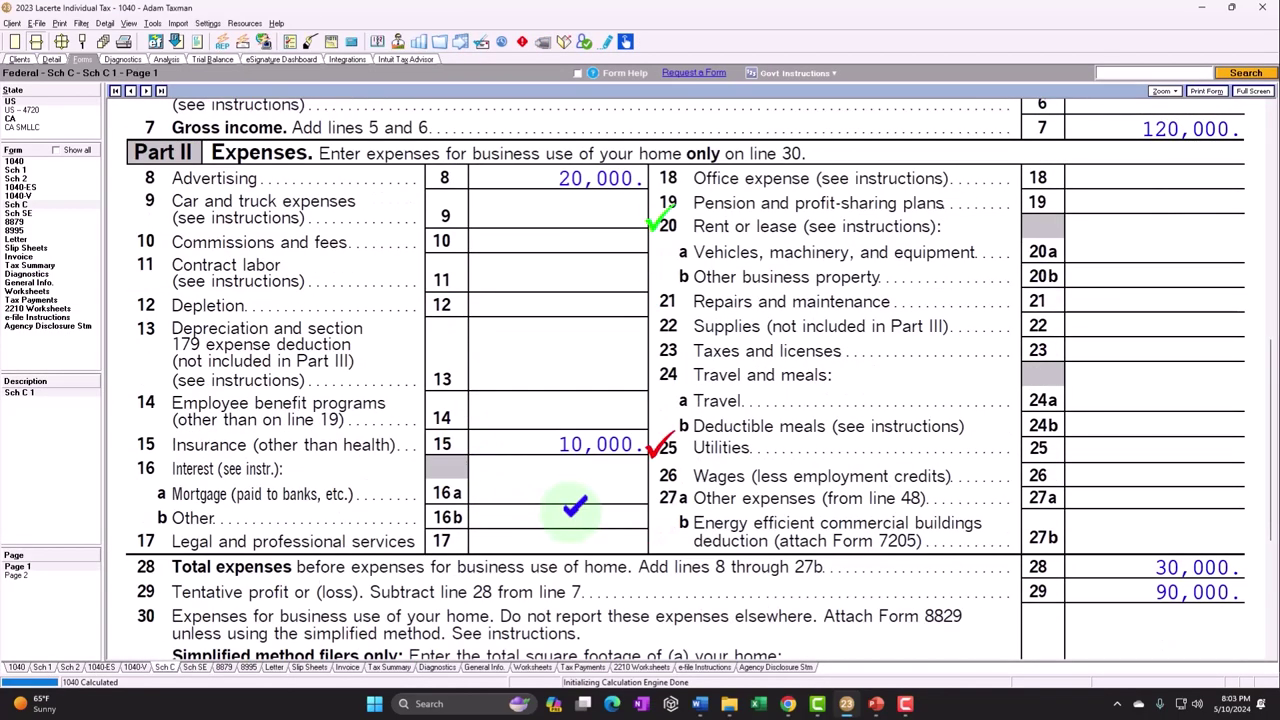
{"action": "scroll", "coordinate": [575, 508], "scroll_direction": "down", "scroll_amount": 4}
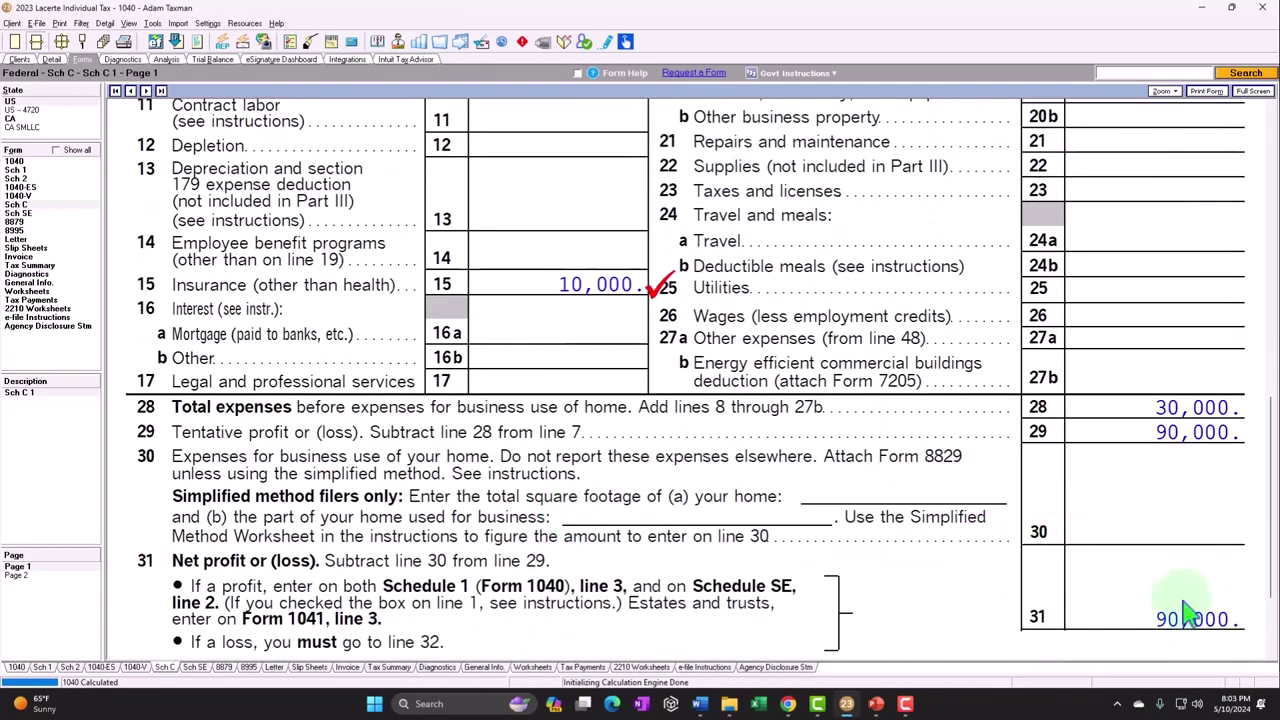
{"action": "left_click", "coordinate": [14, 161]}
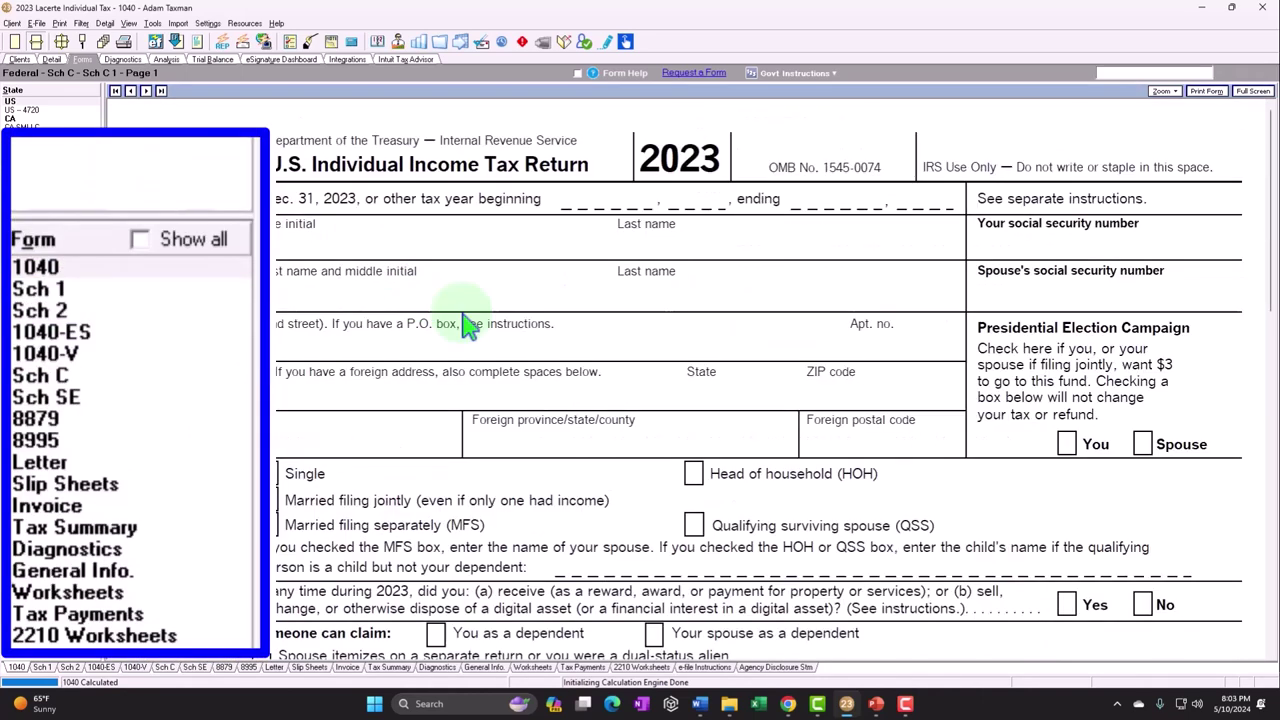
{"action": "left_click", "coordinate": [16, 522]}
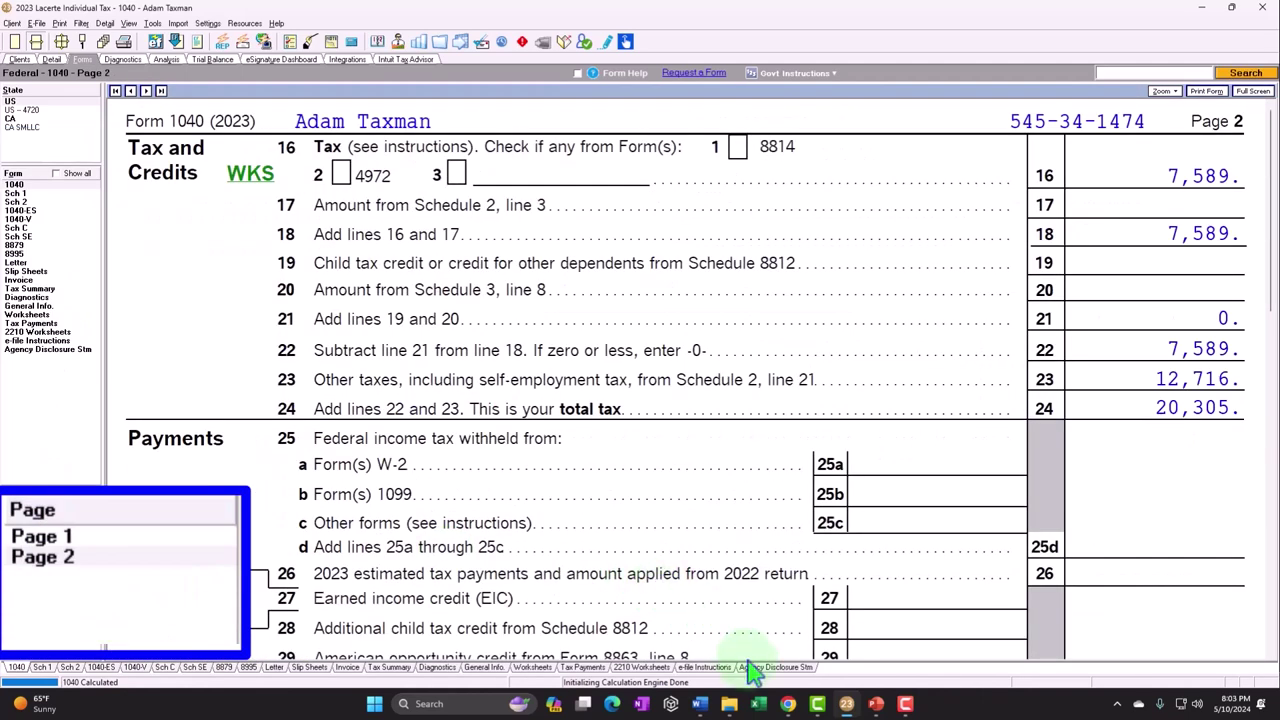
- Open a blank Excel workbook and format all cells as Currency with no symbol, 0 decimal places and red bracketed negatives
{"action": "left_click", "coordinate": [758, 704]}
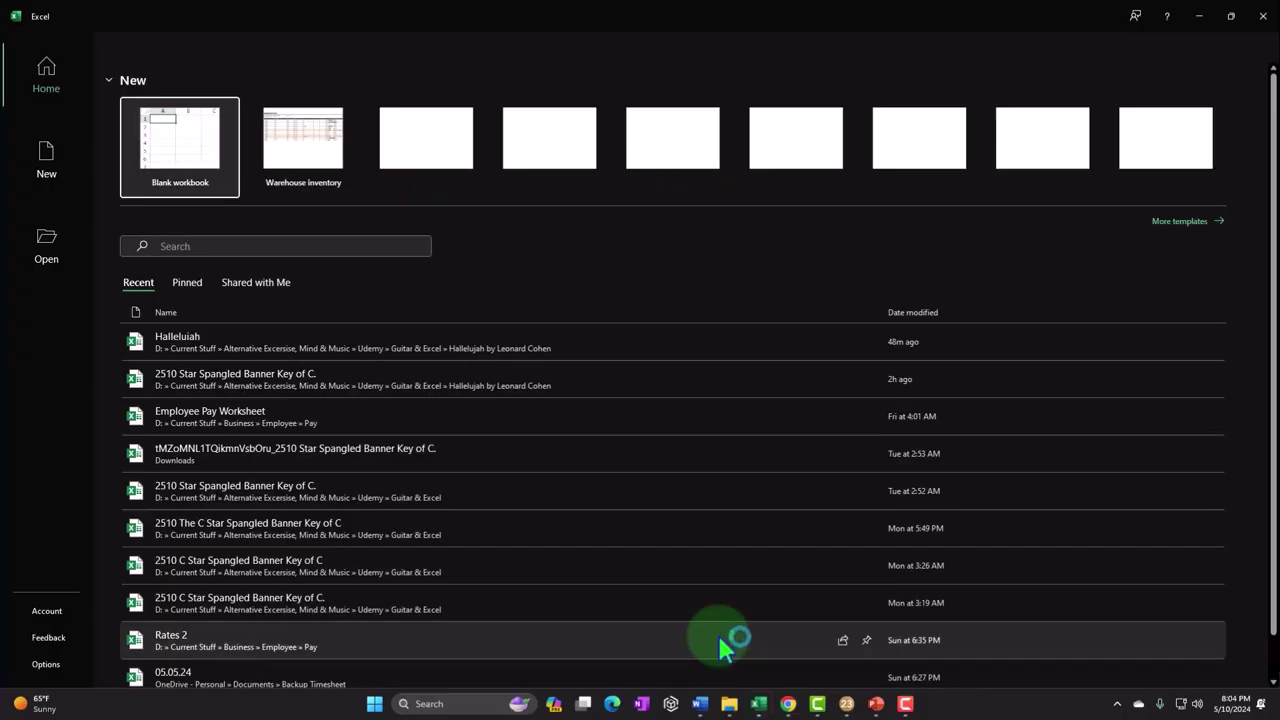
{"action": "left_click", "coordinate": [224, 145]}
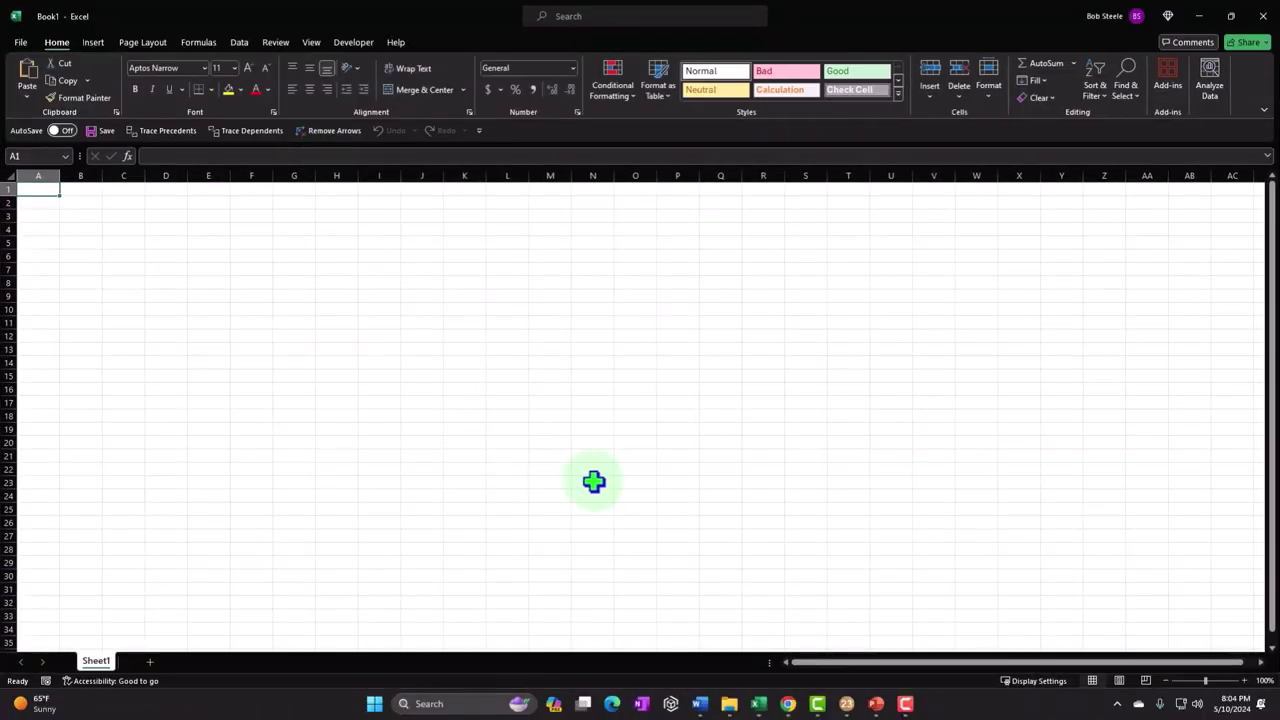
{"action": "right_click", "coordinate": [265, 320]}
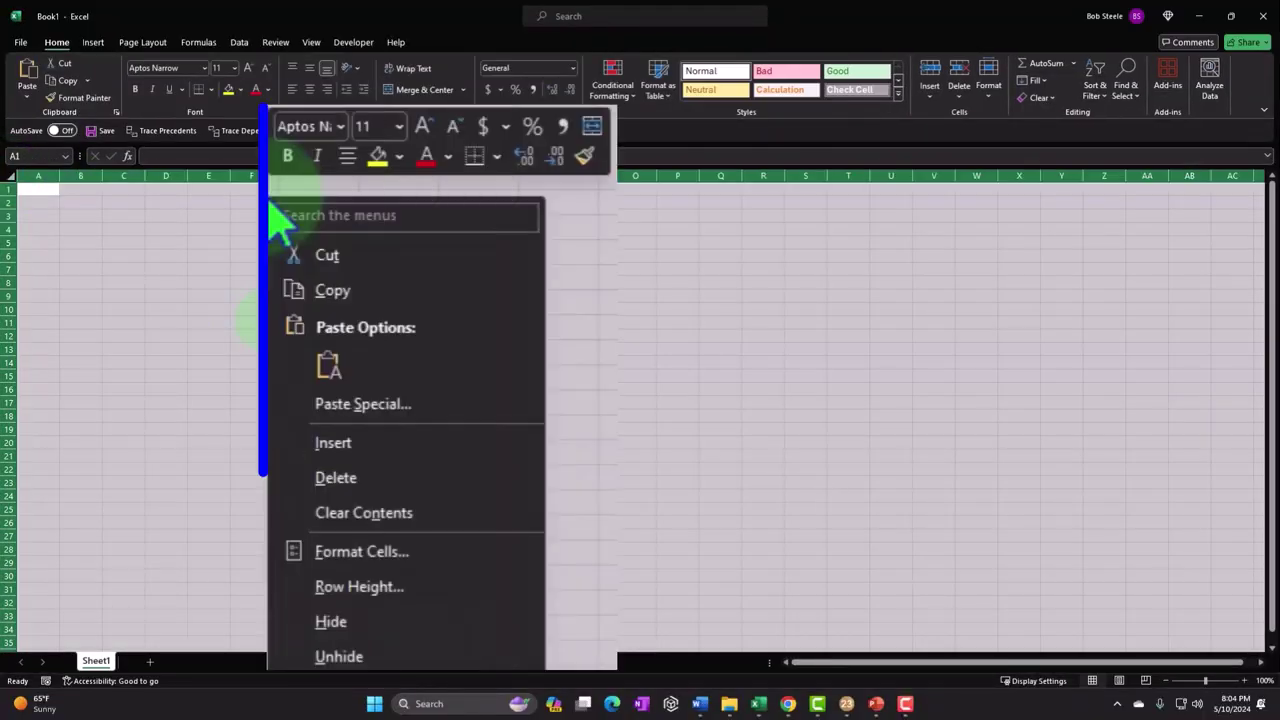
{"action": "left_click", "coordinate": [340, 549]}
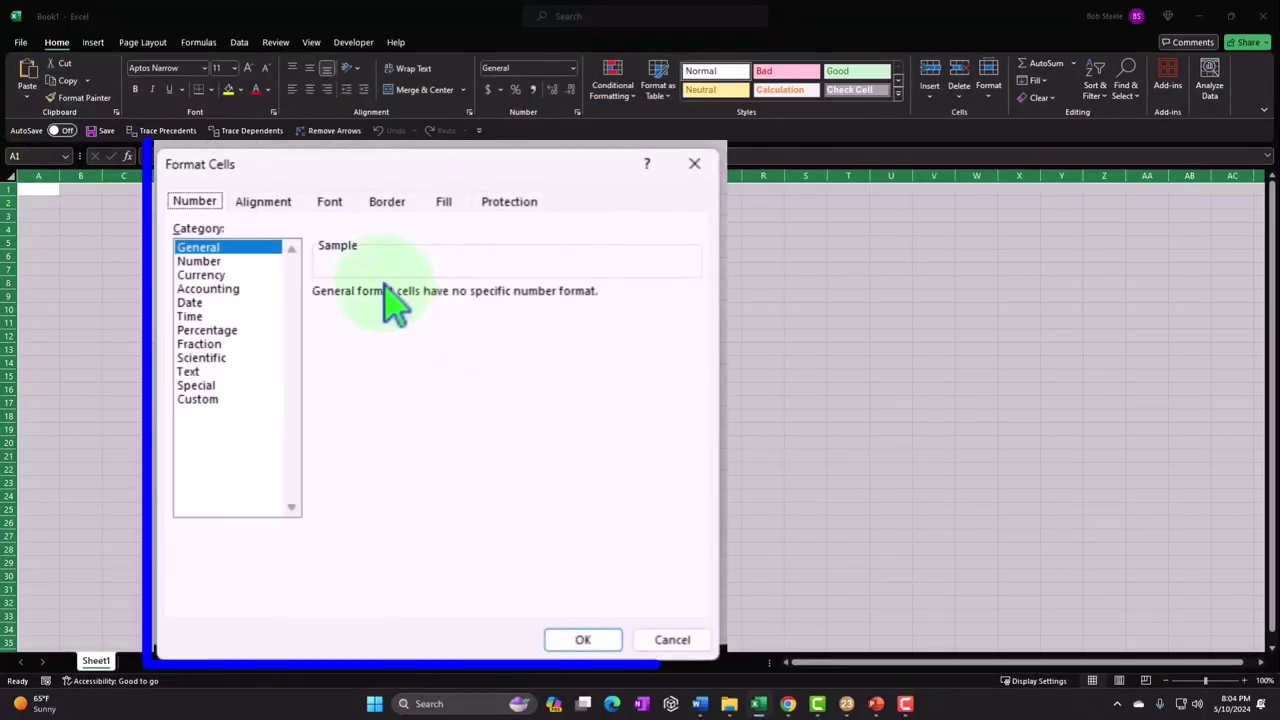
{"action": "left_click", "coordinate": [250, 275]}
{"action": "left_click", "coordinate": [335, 401]}
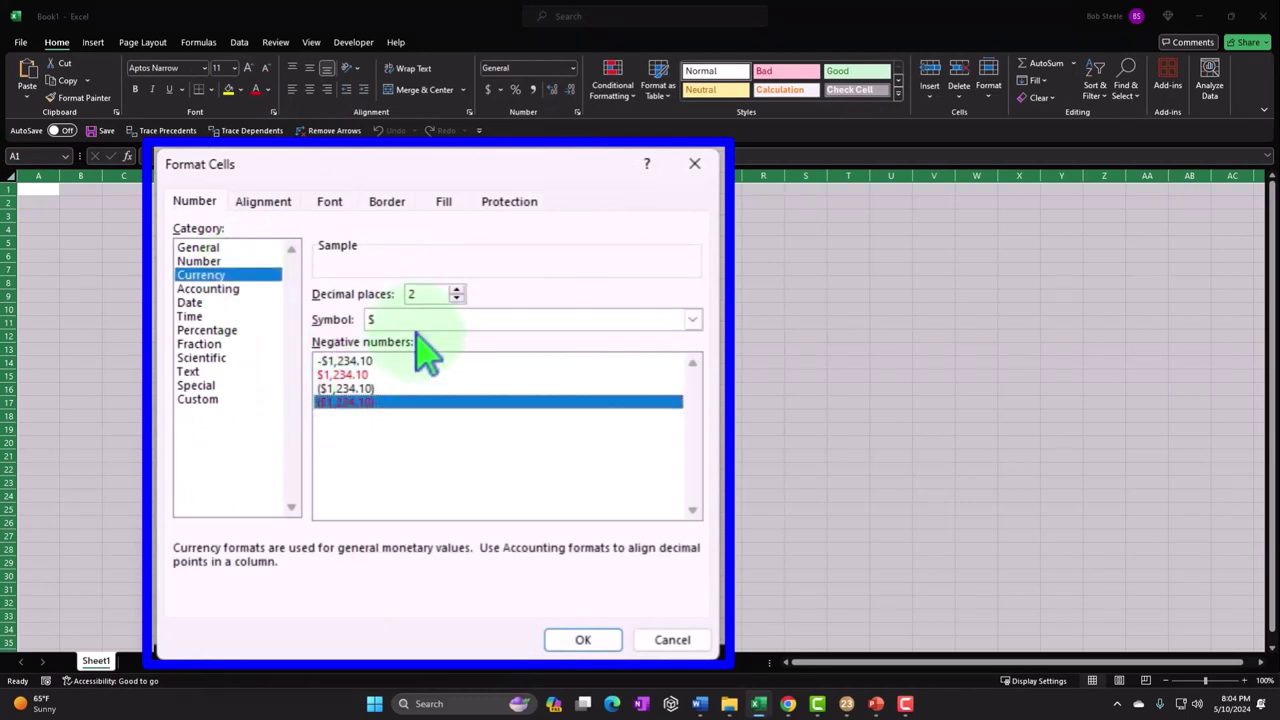
{"action": "left_click", "coordinate": [430, 320]}
{"action": "left_click", "coordinate": [410, 337]}
{"action": "left_click", "coordinate": [456, 298]}
{"action": "left_click", "coordinate": [456, 298]}
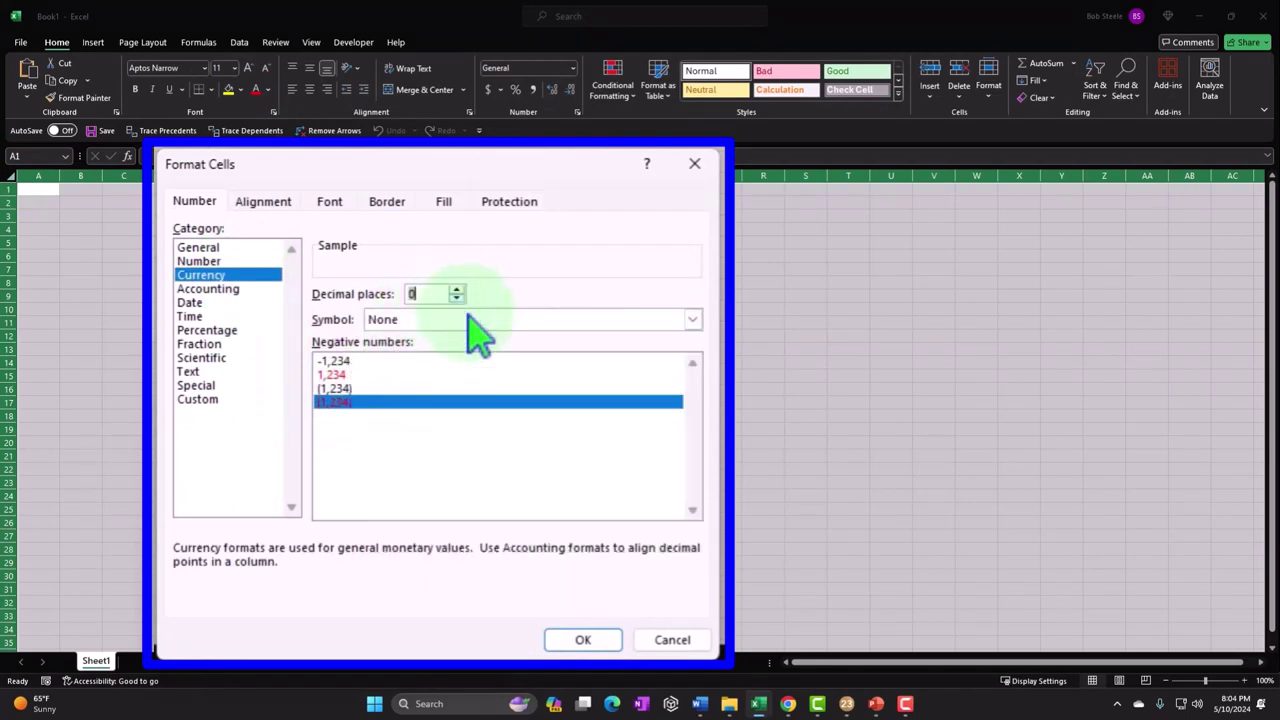
{"action": "left_click", "coordinate": [440, 203]}
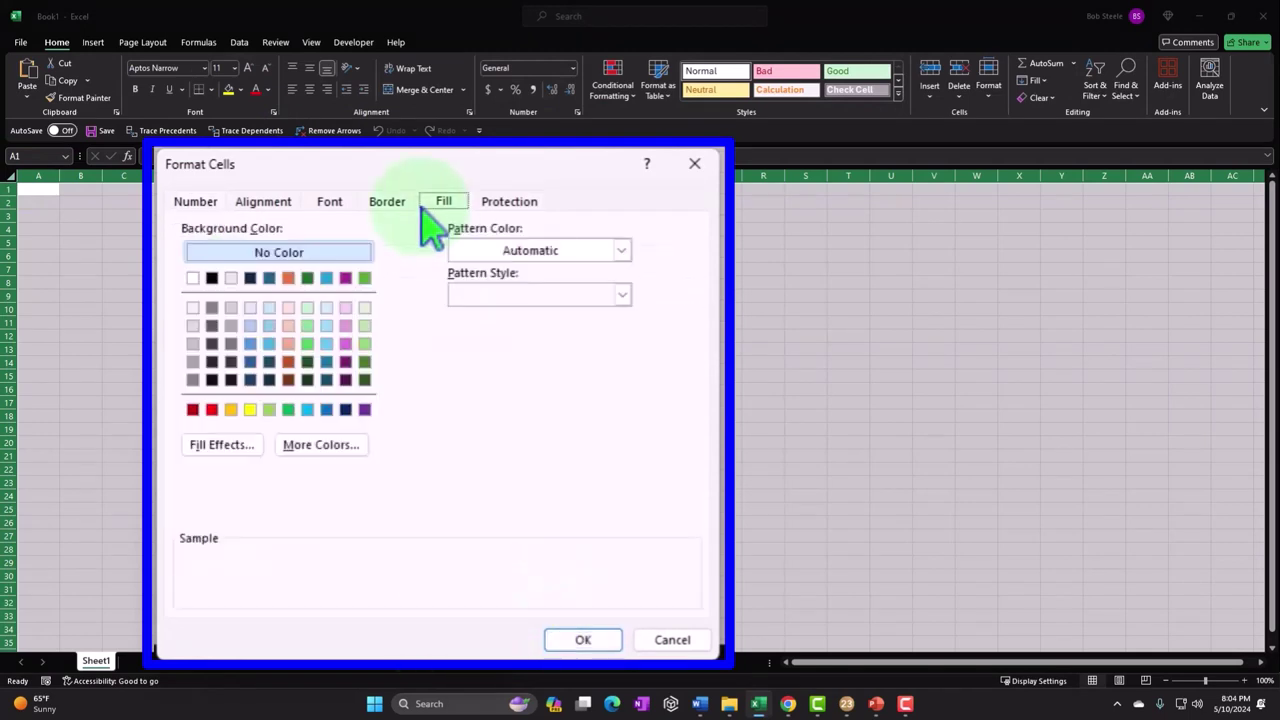
{"action": "left_click", "coordinate": [583, 640]}
{"action": "left_click", "coordinate": [378, 335]}
- Look up the line 24 total tax on Form 1040 in Lacerte and enter 20305 in cell A2 of the Excel sheet
{"action": "scroll", "coordinate": [358, 334], "scroll_direction": "up", "scroll_amount": 6}
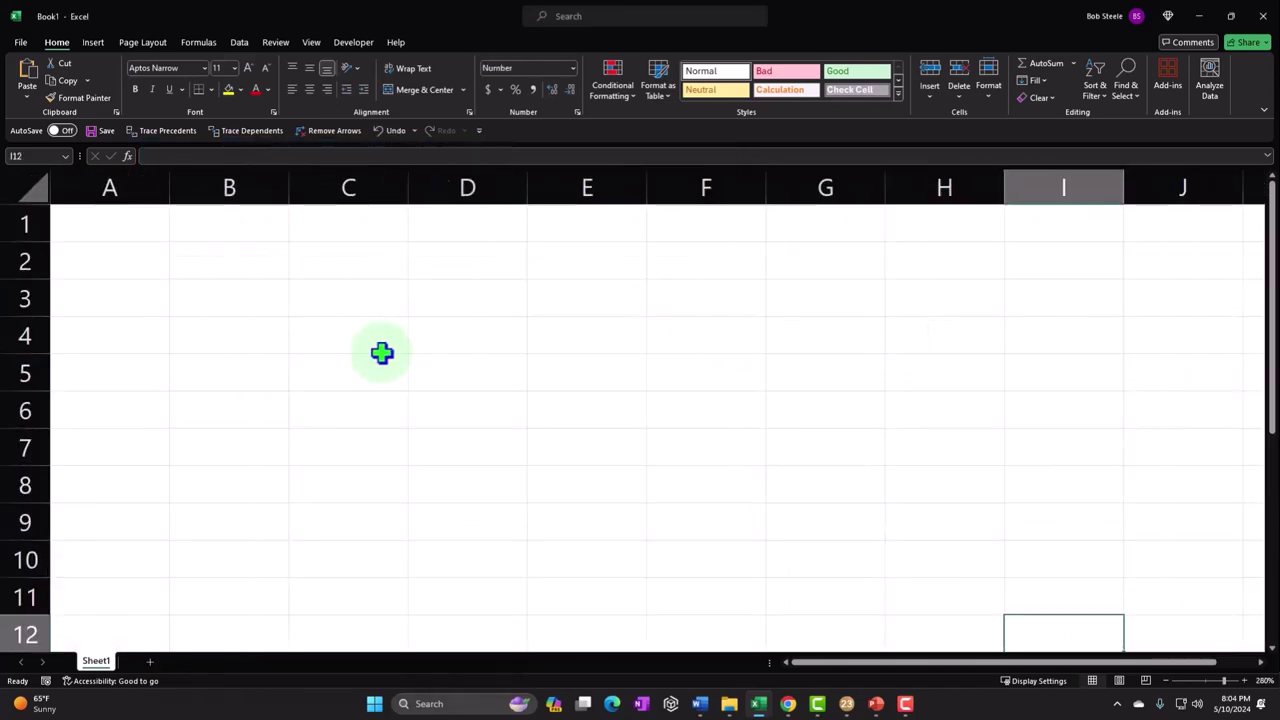
{"action": "left_click", "coordinate": [846, 704]}
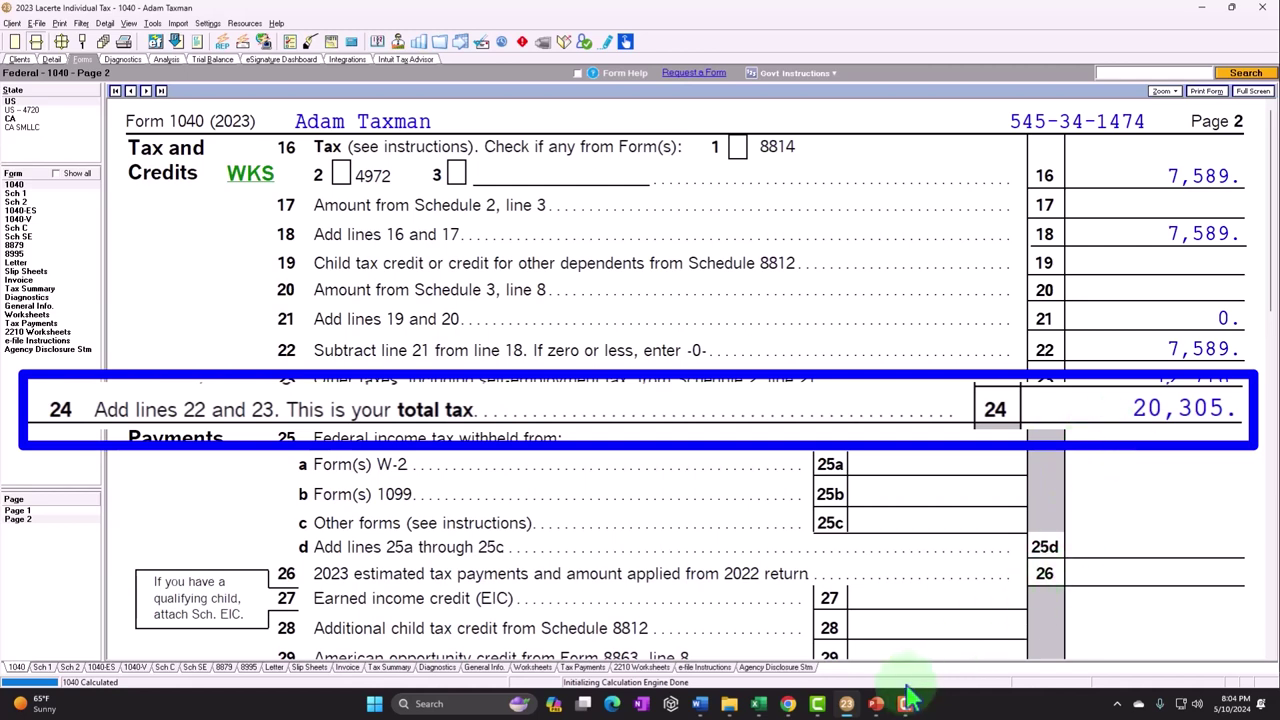
{"action": "left_click", "coordinate": [846, 704]}
{"action": "left_click", "coordinate": [123, 251]}
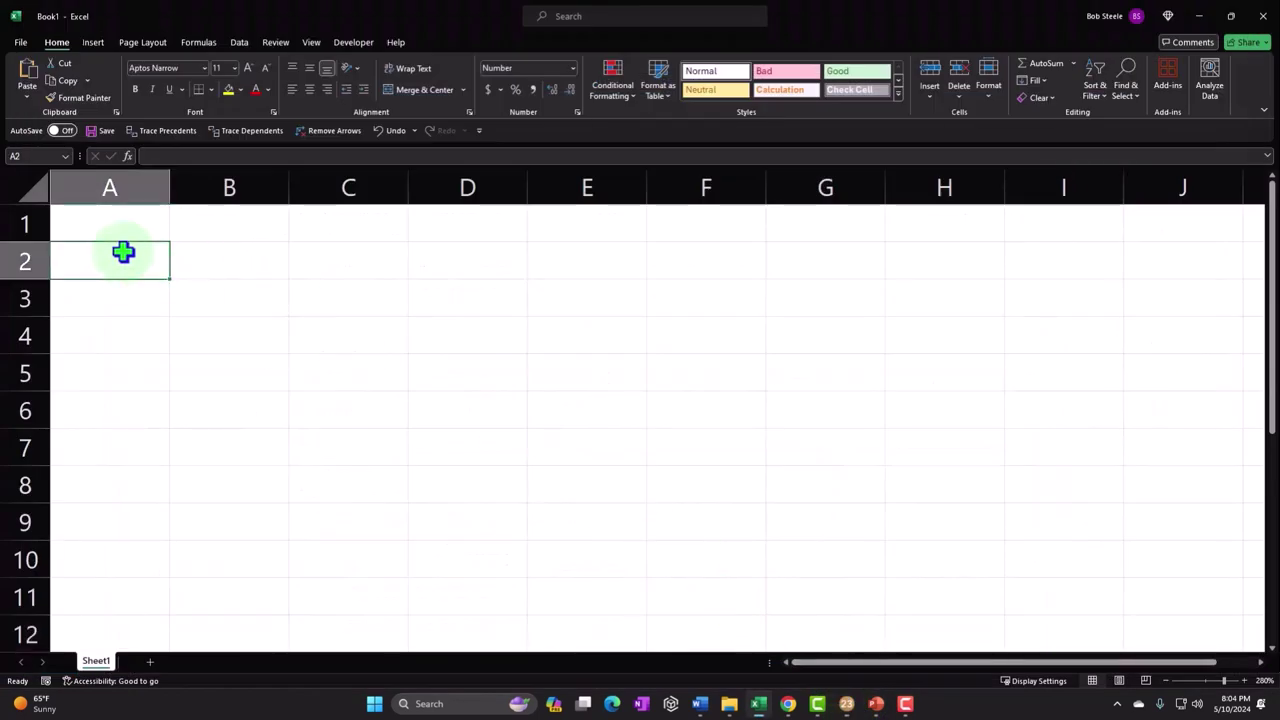
{"action": "type", "text": "20305"}
{"action": "key", "text": "Return"}
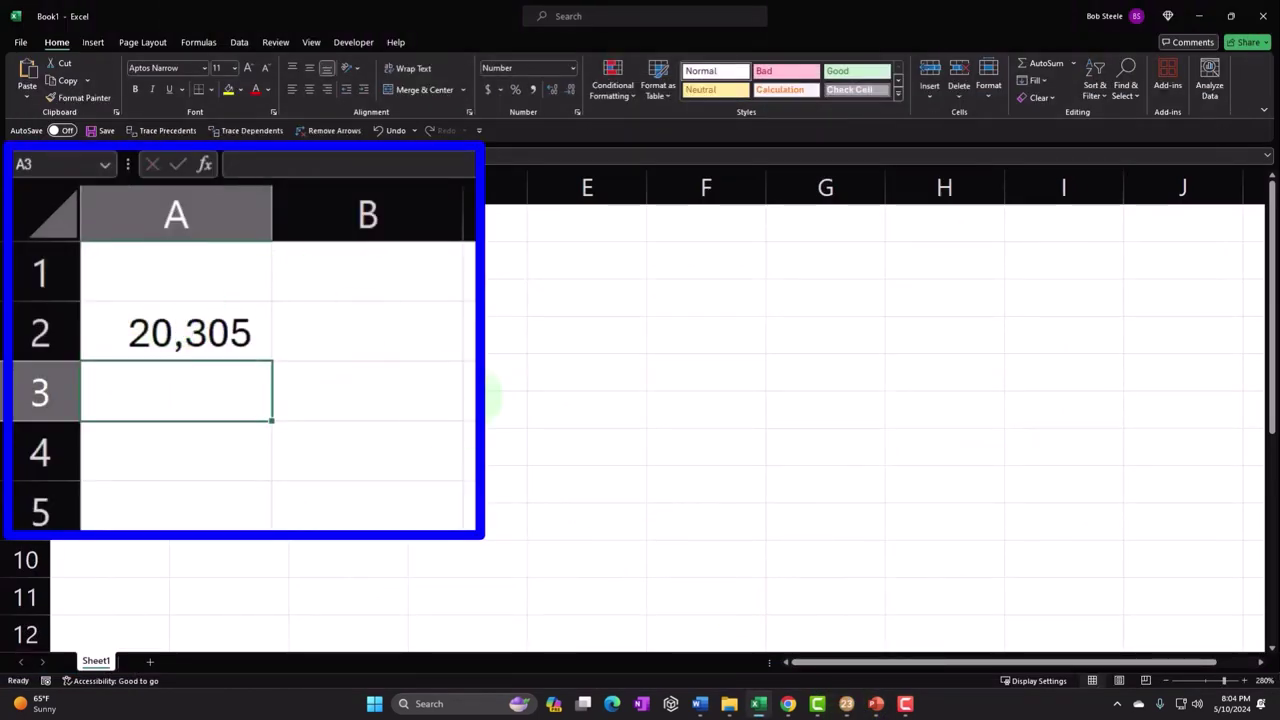
- Return to the Schedule C expense input in Lacerte and delete the amount for insurance other than health
{"action": "left_click", "coordinate": [846, 704]}
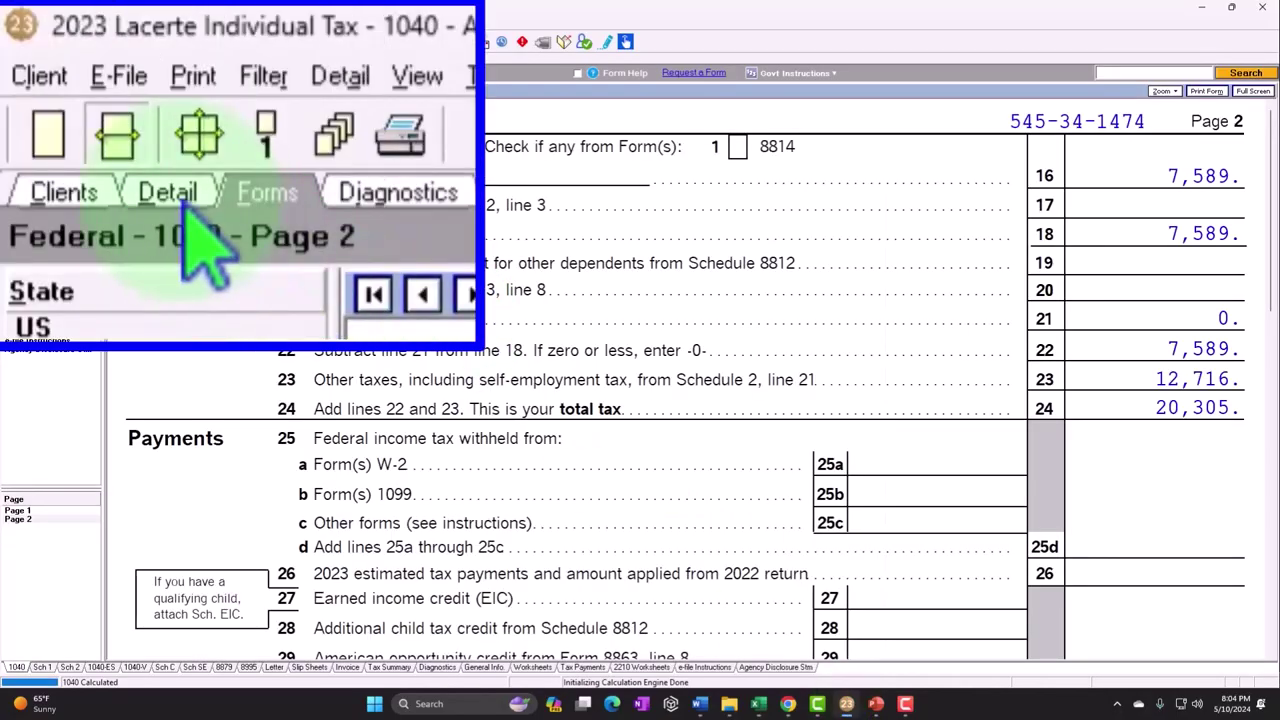
{"action": "left_click", "coordinate": [55, 61]}
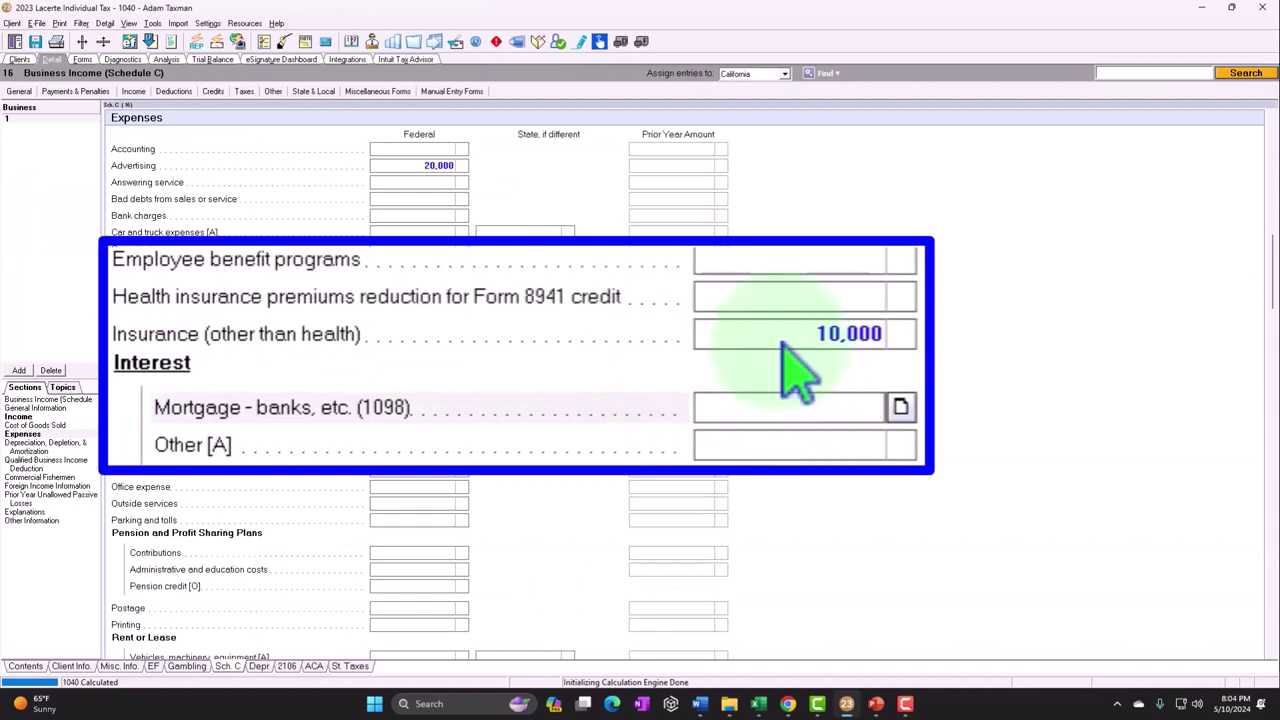
{"action": "left_click", "coordinate": [418, 348]}
{"action": "key", "text": "Delete"}
- Jump from Schedule 1 line 17 to its input and enter 10,000 for self-employed health premiums not entered elsewhere
{"action": "left_click", "coordinate": [82, 59]}
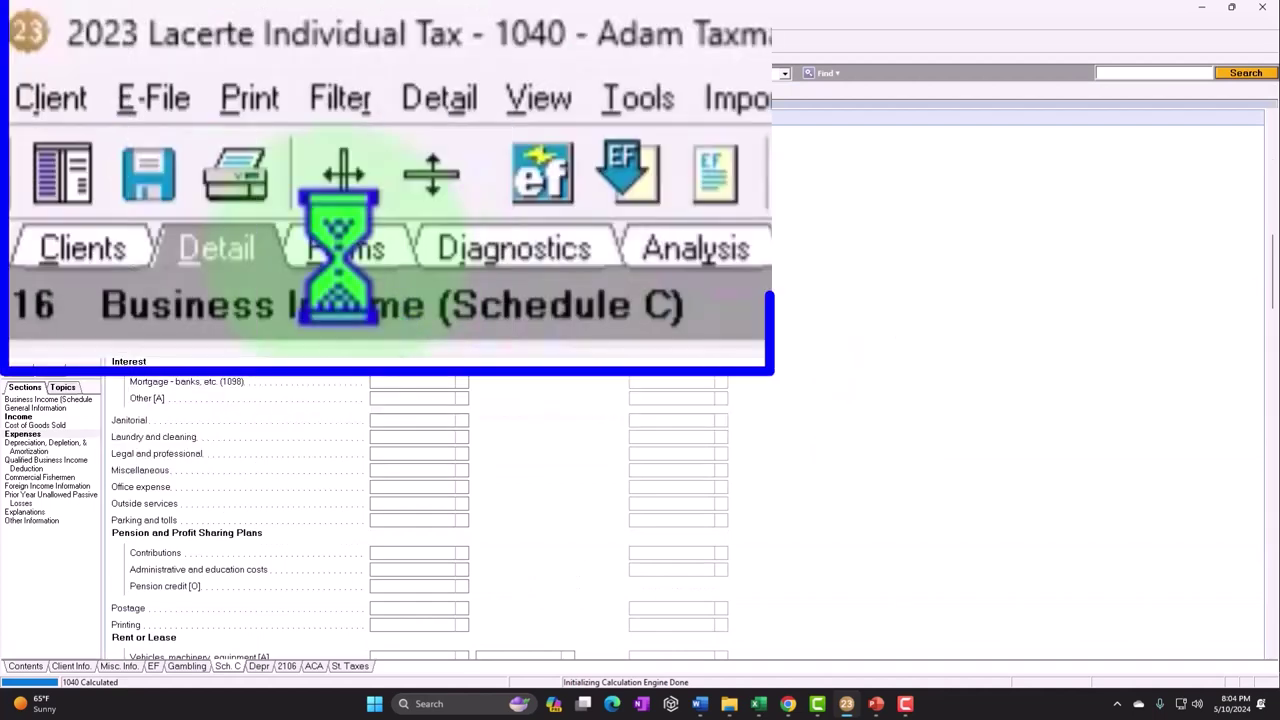
{"action": "left_click", "coordinate": [20, 127]}
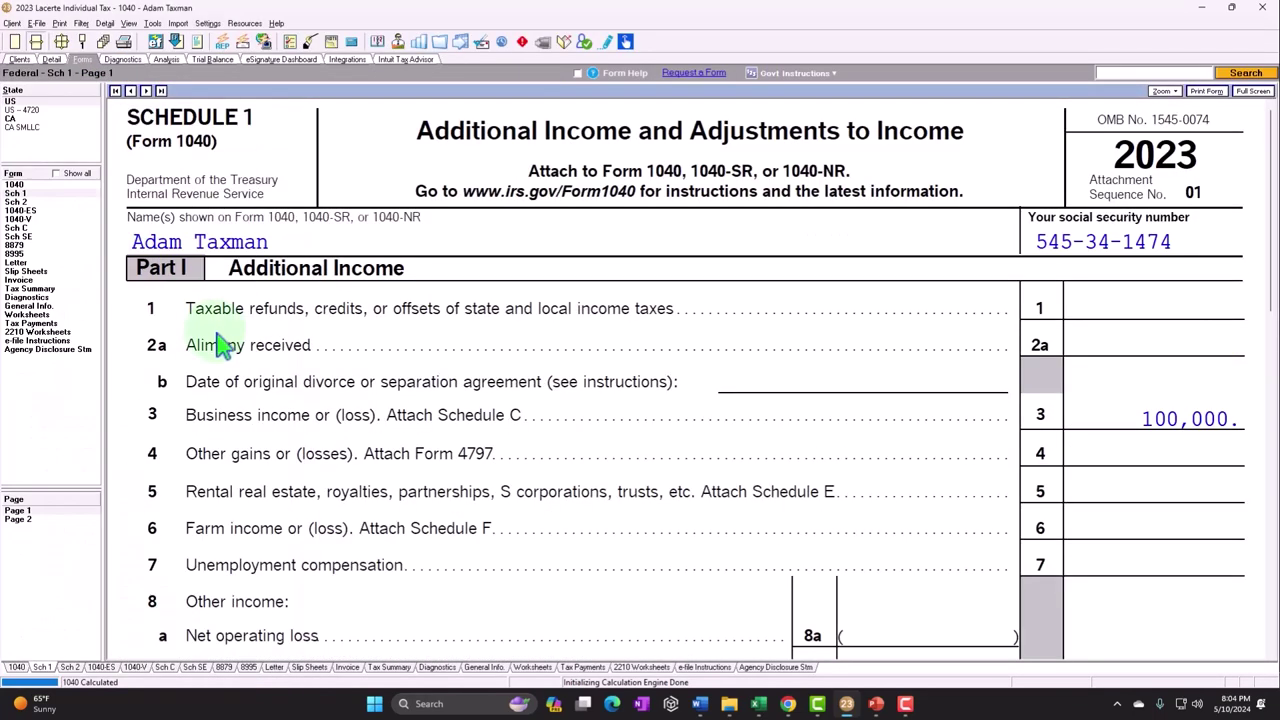
{"action": "scroll", "coordinate": [343, 493], "scroll_direction": "down", "scroll_amount": 2}
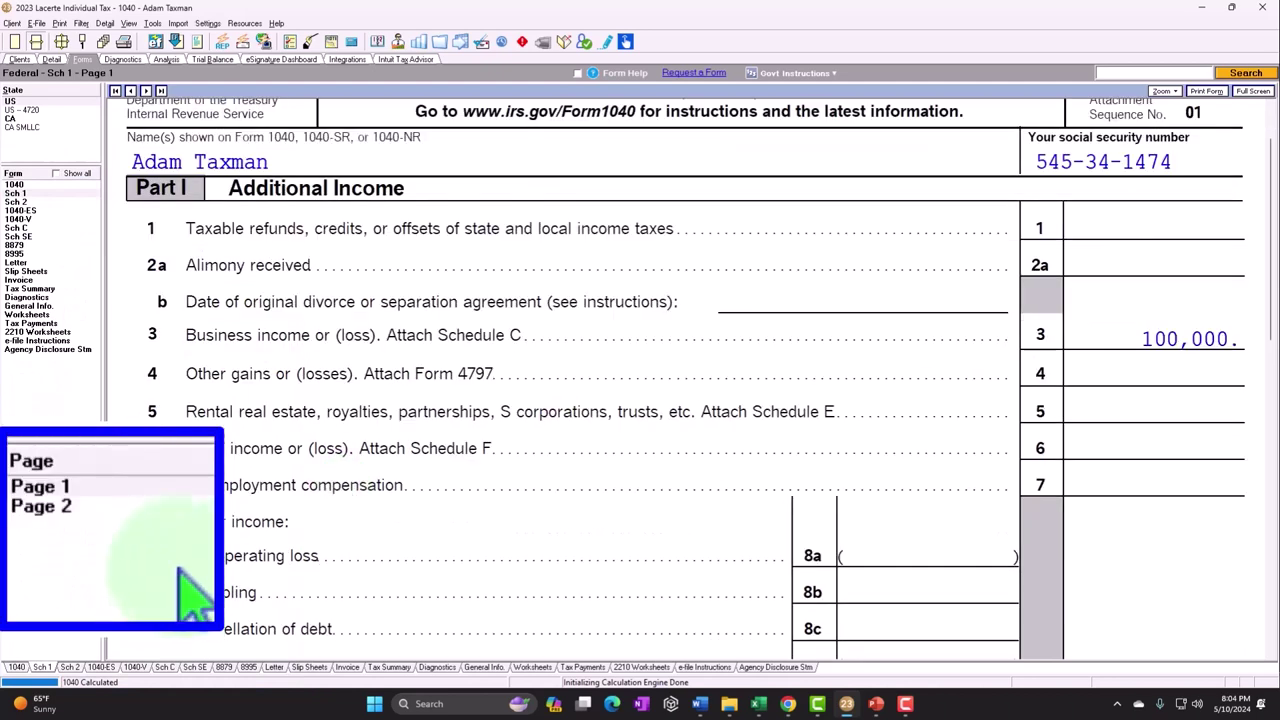
{"action": "left_click", "coordinate": [17, 519]}
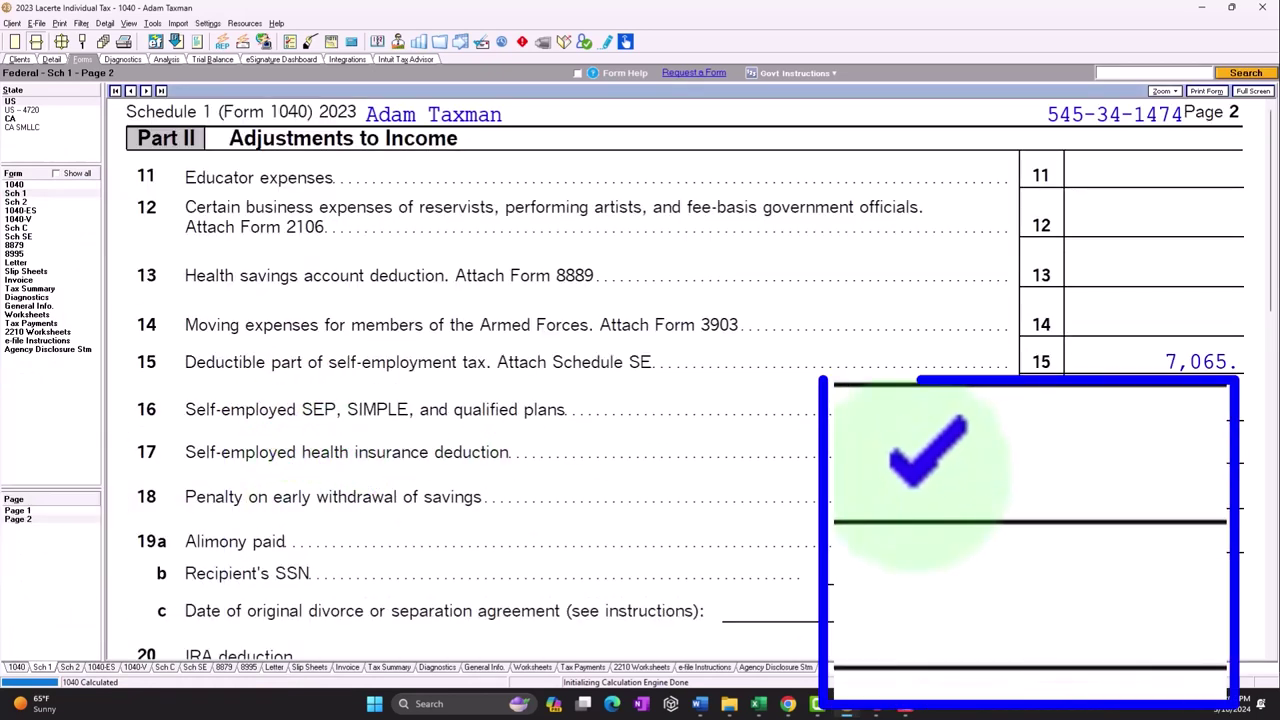
{"action": "right_click", "coordinate": [1139, 456]}
{"action": "left_click", "coordinate": [1147, 461]}
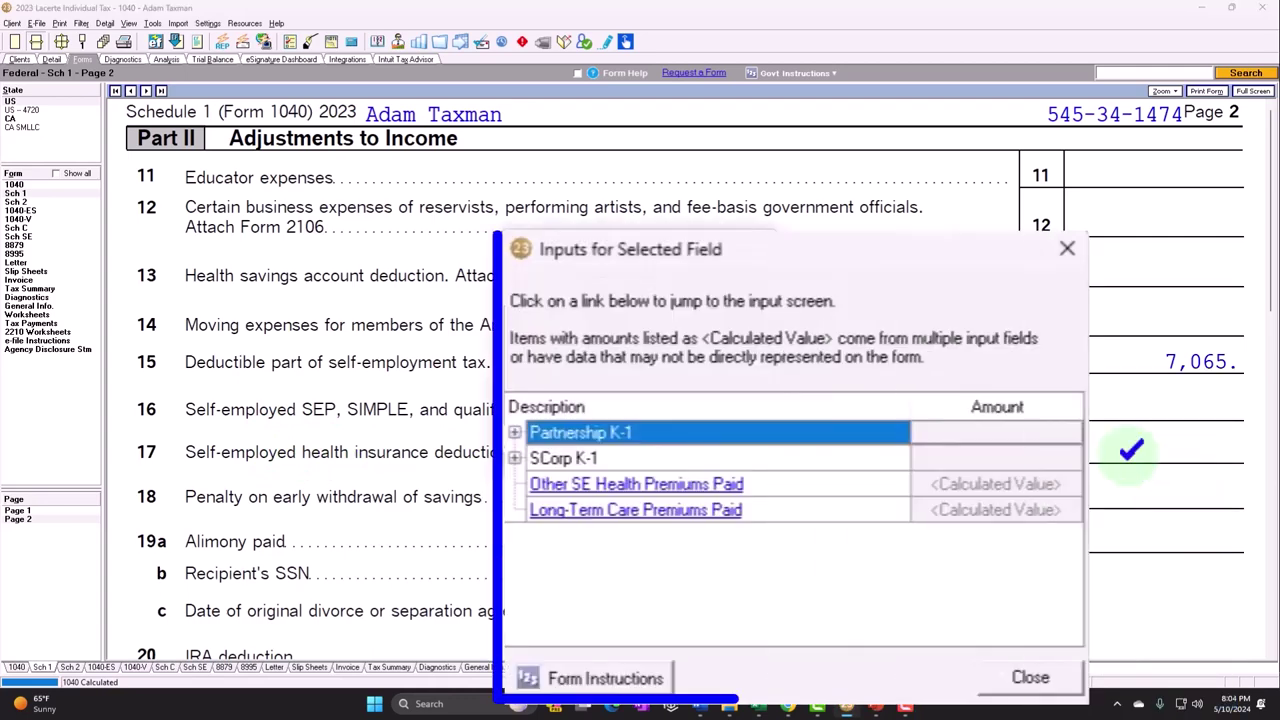
{"action": "left_click", "coordinate": [567, 349]}
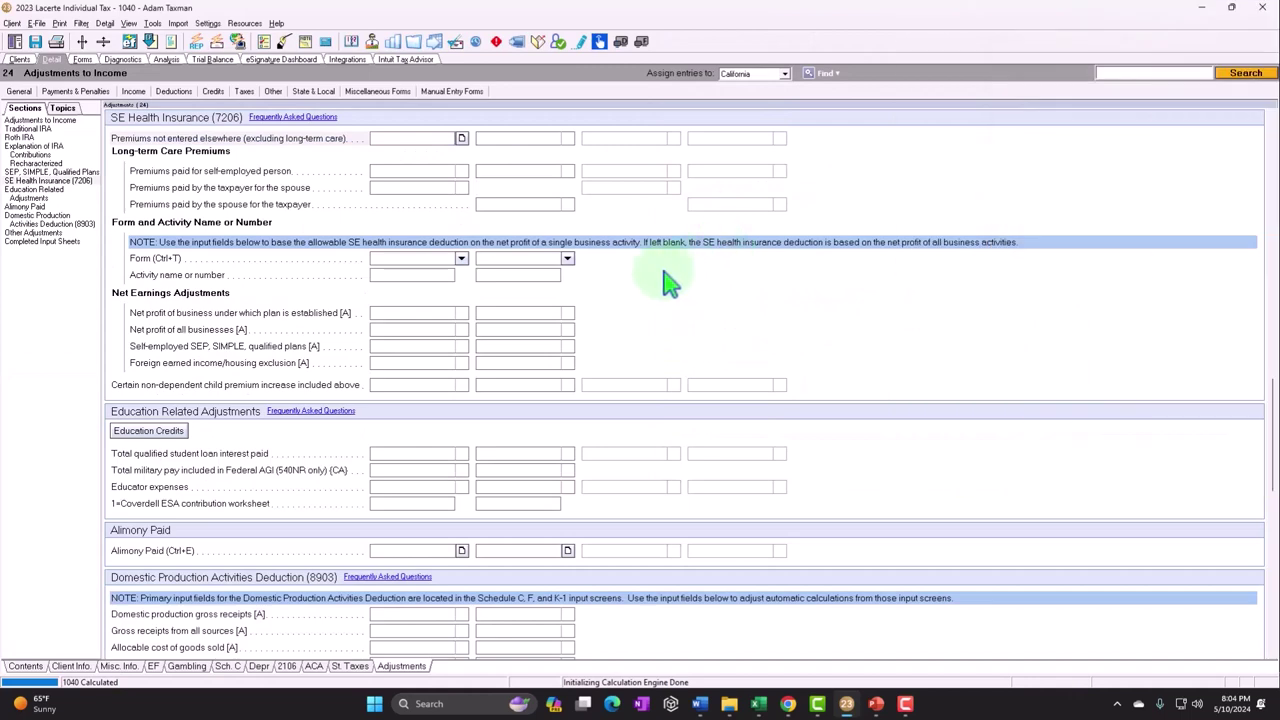
{"action": "type", "text": "10000"}
{"action": "key", "text": "Return"}
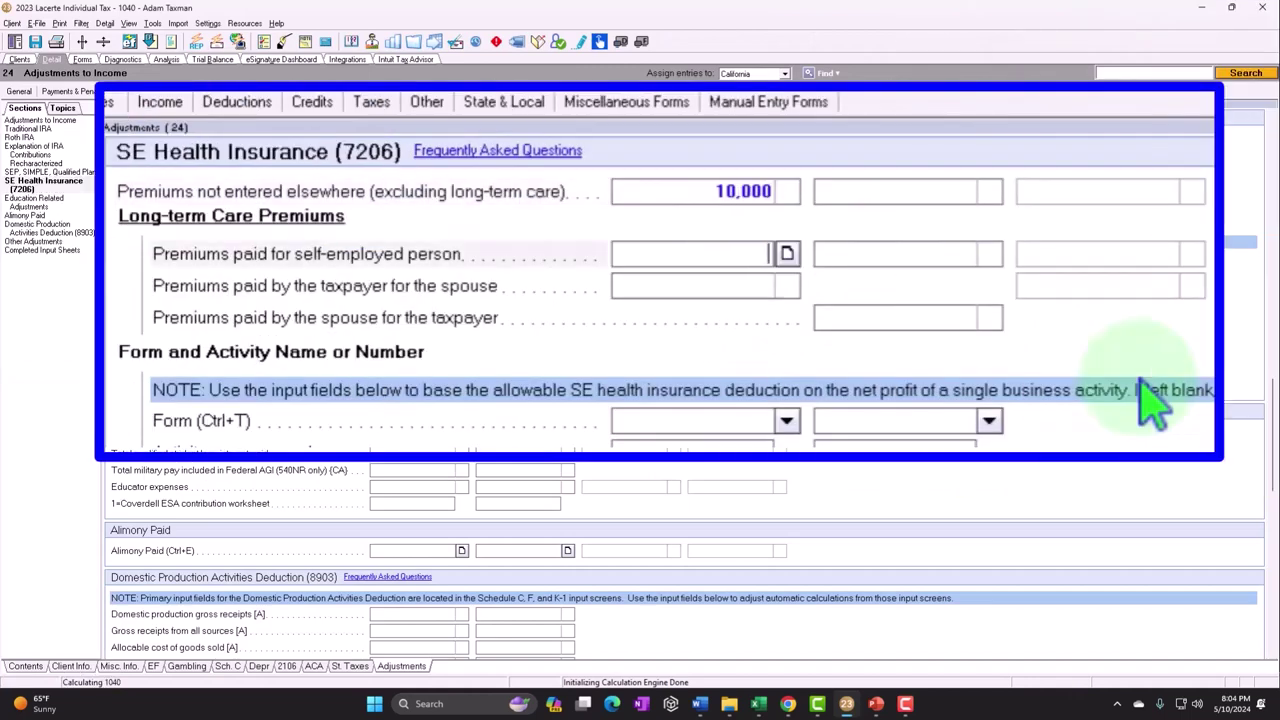
- Look up the recalculated total tax on Form 1040 page 2 and enter 21597 in cell A3 of the Excel sheet
{"action": "left_click", "coordinate": [82, 59]}
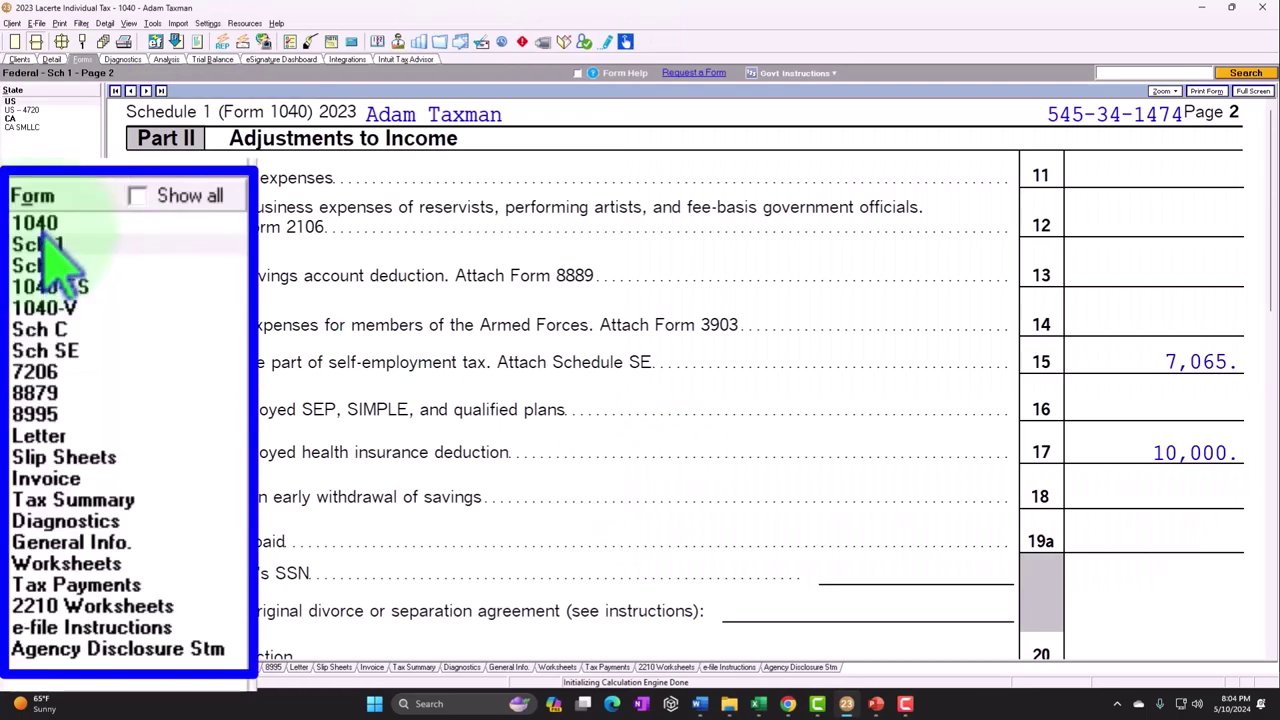
{"action": "left_click", "coordinate": [14, 184]}
{"action": "left_click", "coordinate": [25, 519]}
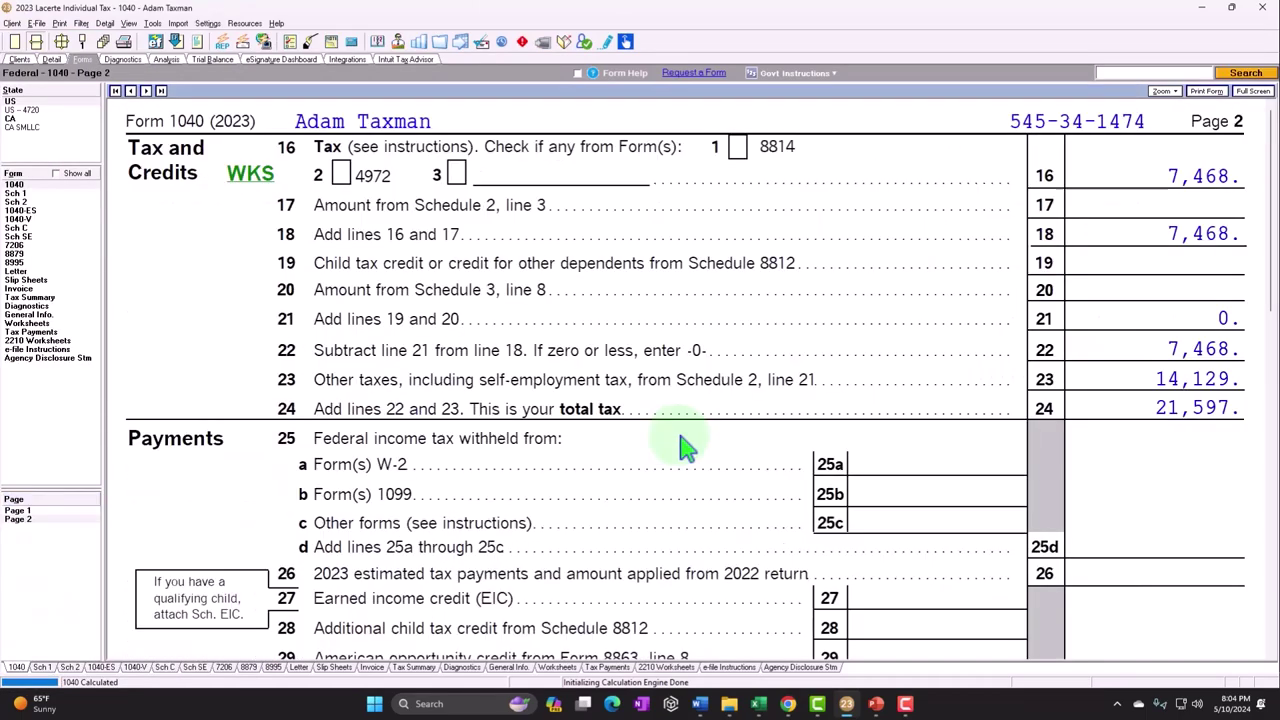
{"action": "scroll", "coordinate": [686, 443], "scroll_direction": "down", "scroll_amount": 10}
{"action": "scroll", "coordinate": [686, 443], "scroll_direction": "up", "scroll_amount": 8}
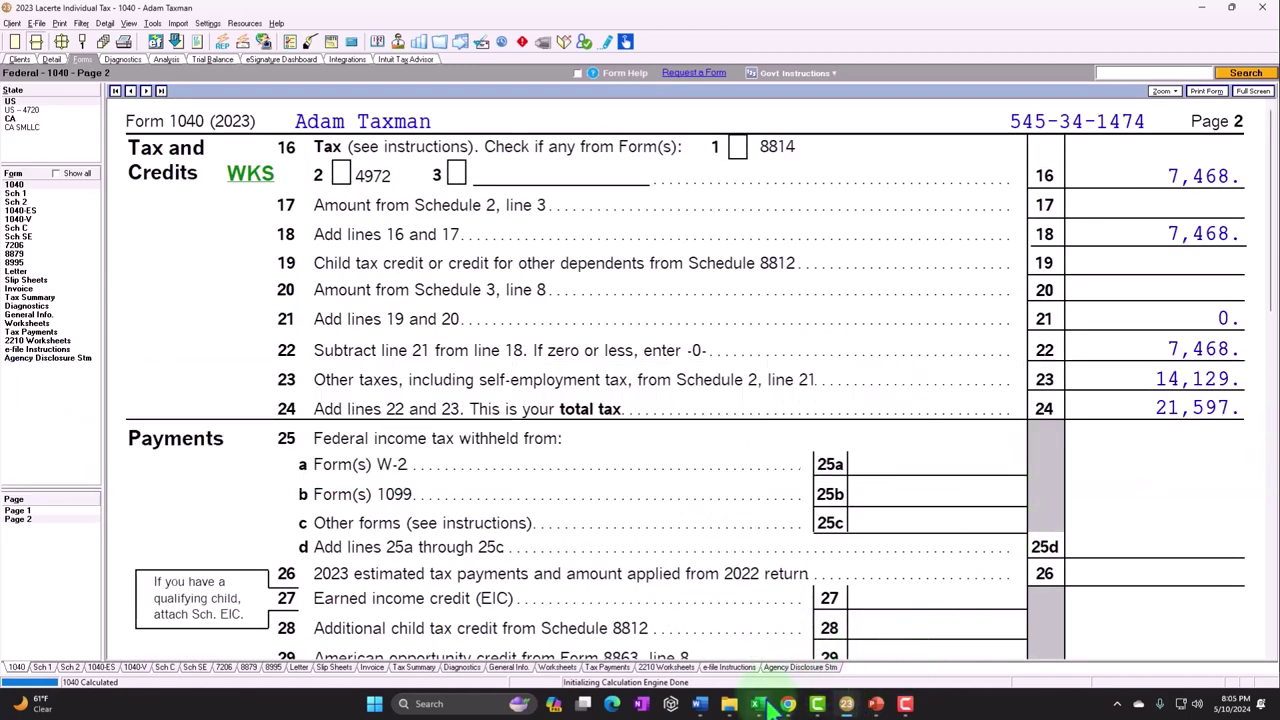
{"action": "left_click_drag", "start_coordinate": [770, 706], "coordinate": [905, 704]}
{"action": "left_click", "coordinate": [905, 704]}
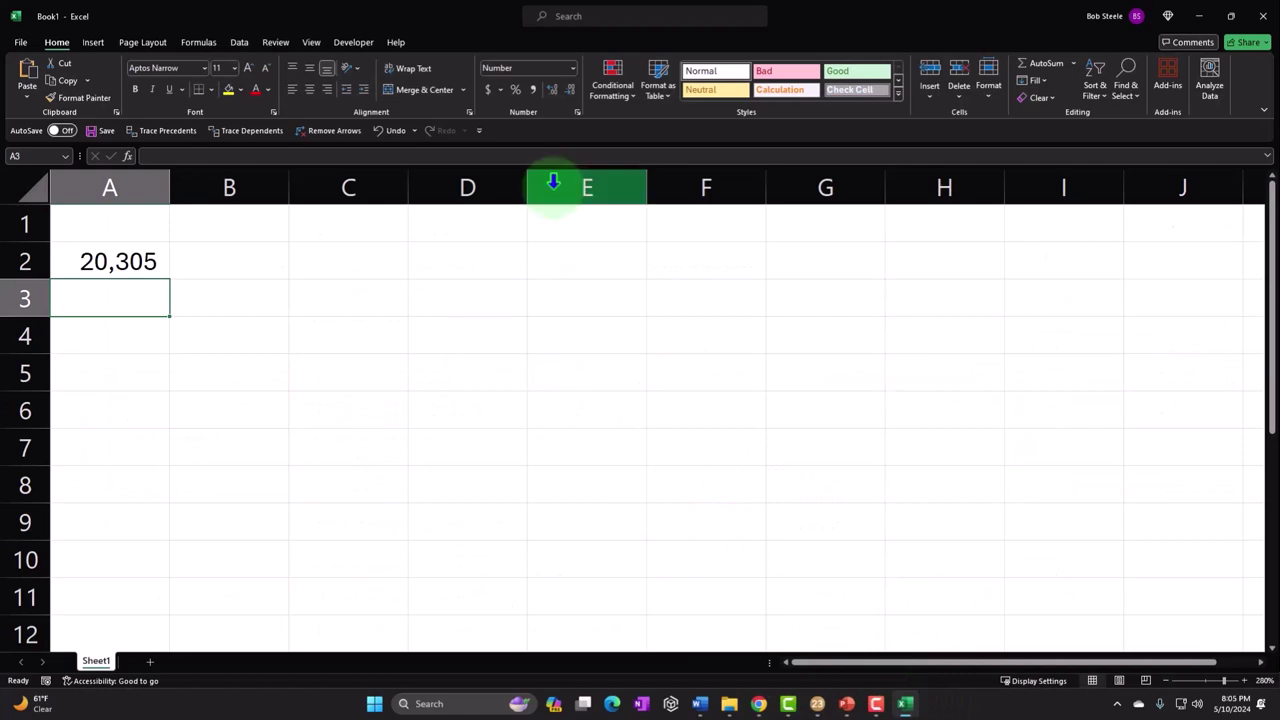
{"action": "type", "text": "21597"}
{"action": "key", "text": "Return"}
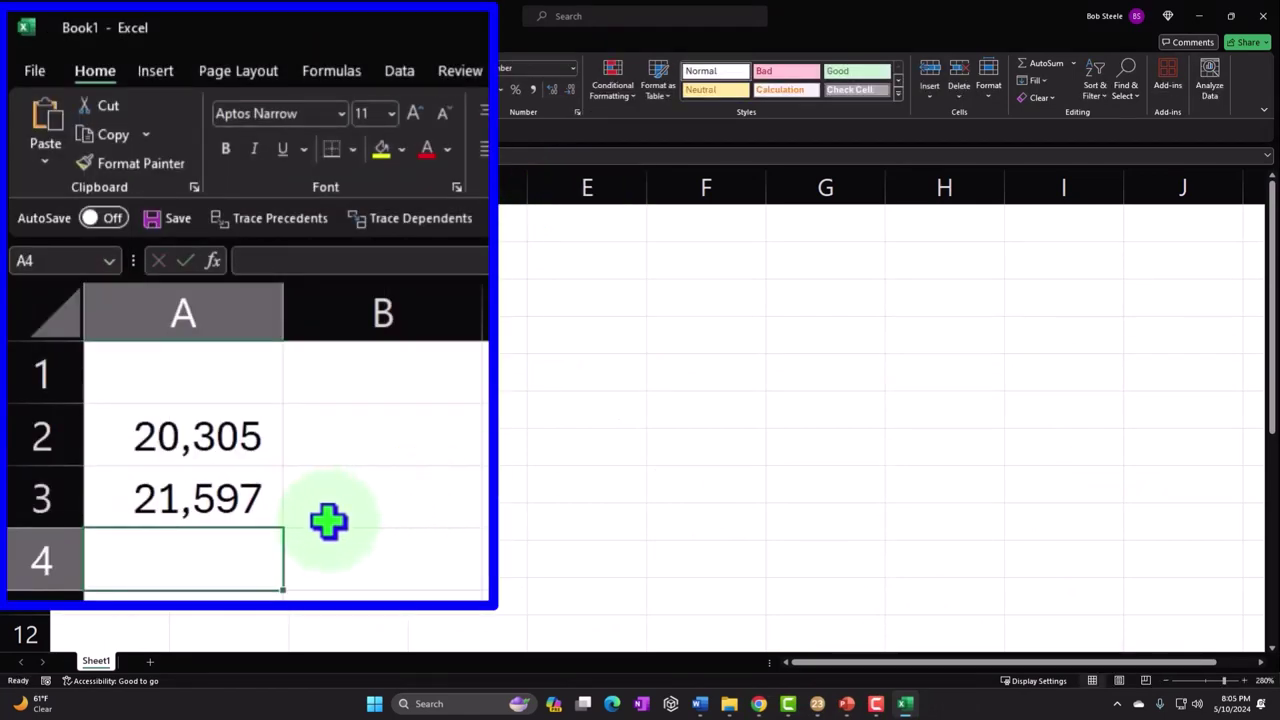
- Switch back to Lacerte and trace the Schedule C net profit into the self-employment tax calculation on Schedule SE
{"action": "left_click", "coordinate": [905, 704]}
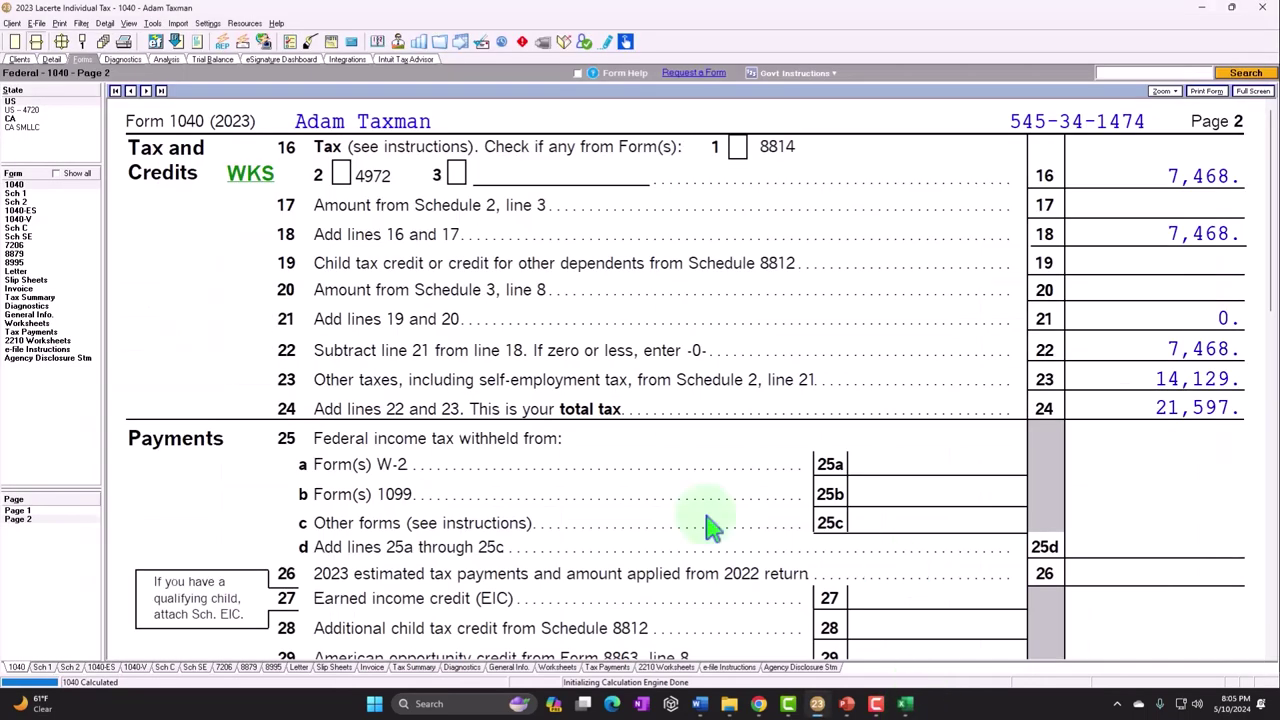
{"action": "left_click", "coordinate": [40, 205]}
{"action": "scroll", "coordinate": [880, 380], "scroll_direction": "down", "scroll_amount": 10}
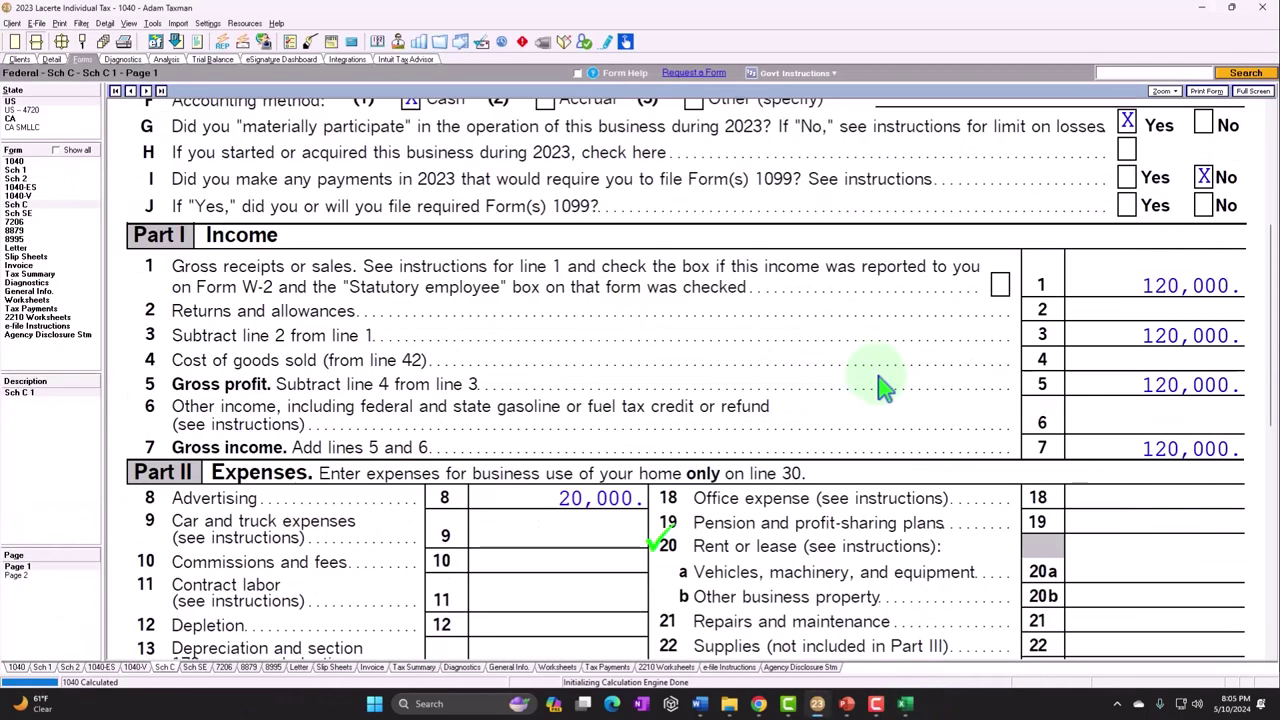
{"action": "scroll", "coordinate": [1128, 500], "scroll_direction": "down", "scroll_amount": 3}
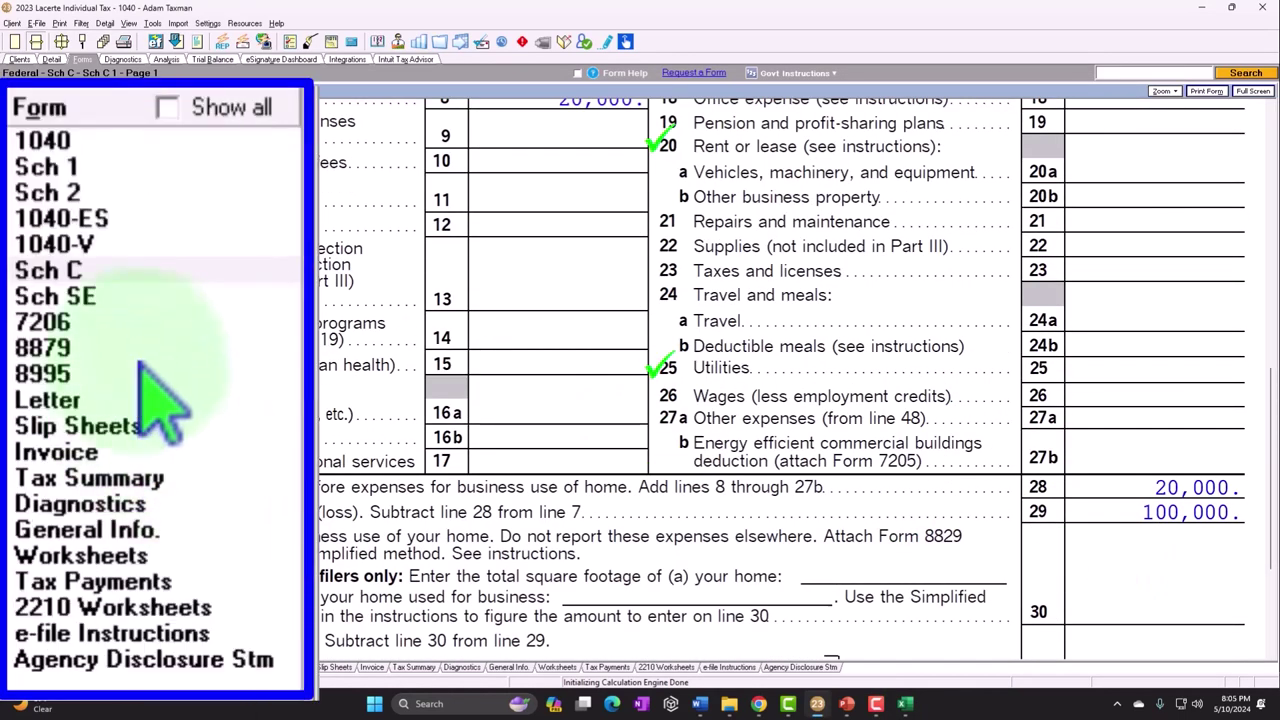
{"action": "left_click", "coordinate": [82, 302]}
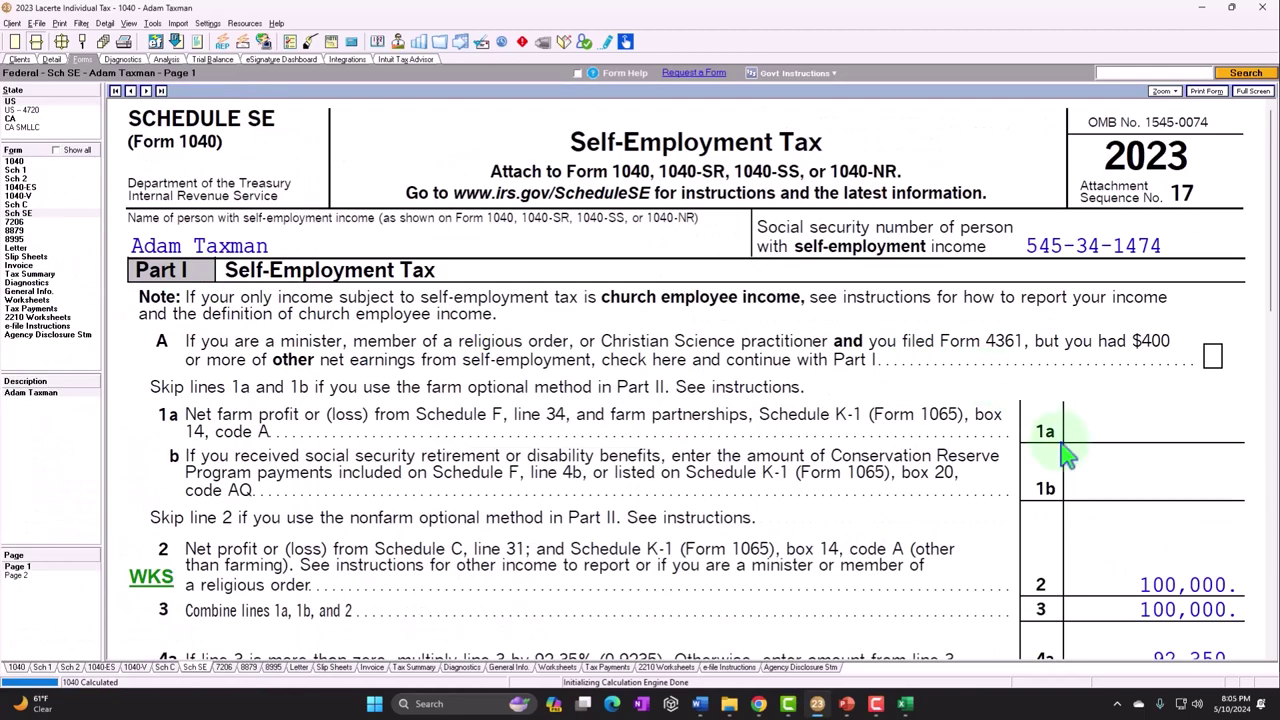
{"action": "scroll", "coordinate": [1068, 455], "scroll_direction": "down", "scroll_amount": 10}
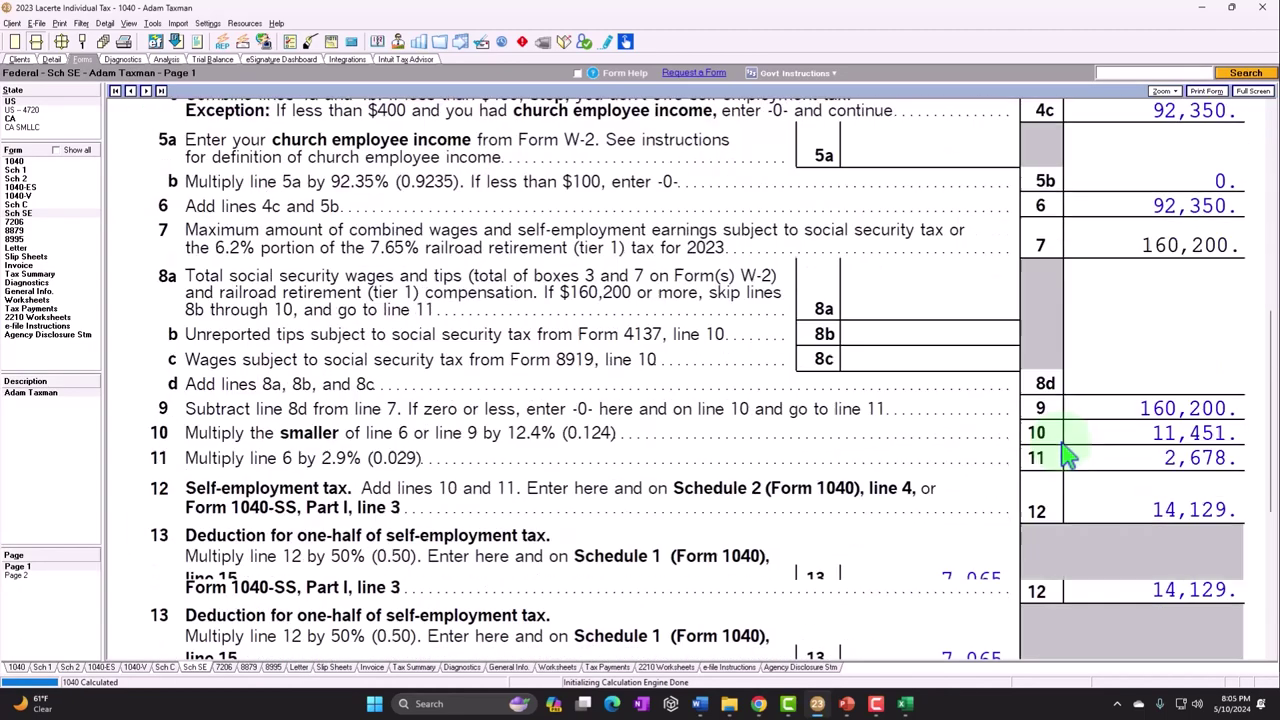
{"action": "scroll", "coordinate": [1075, 450], "scroll_direction": "down", "scroll_amount": 2}
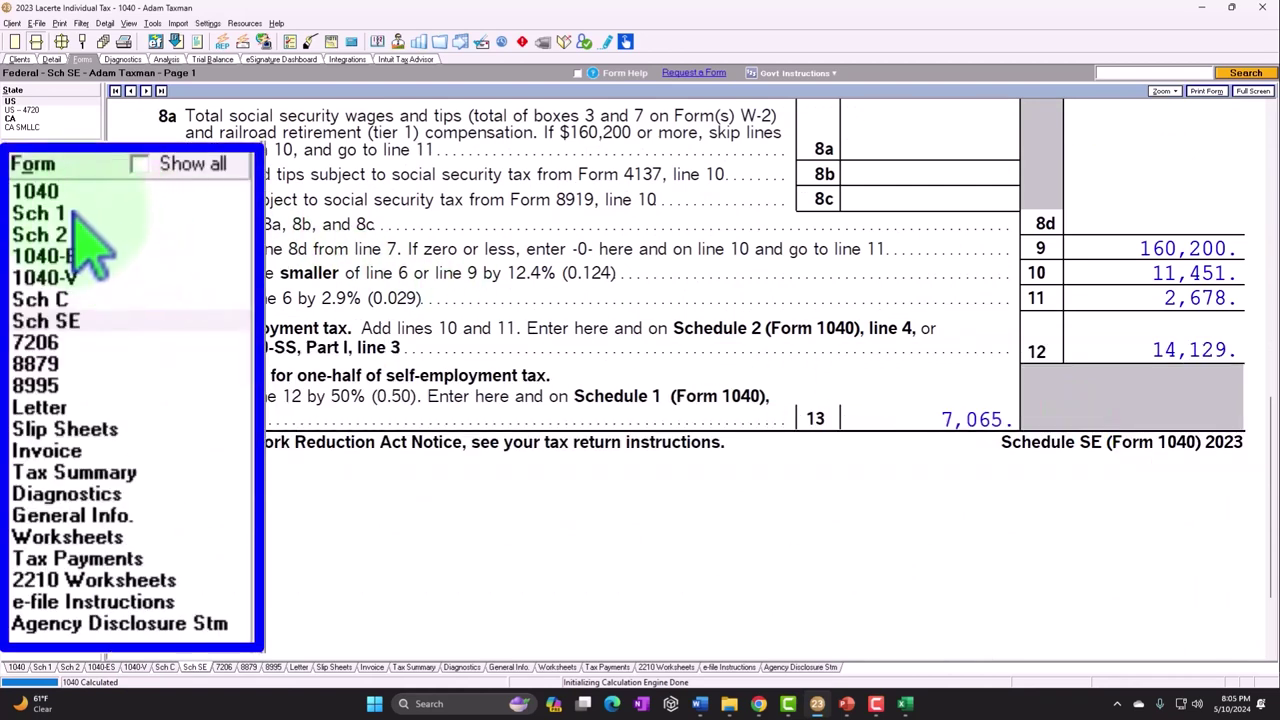
- Review the adjustments on Schedule 1 page 2 and Form 1040 page 1, and return to the Schedule C Part II expenses
{"action": "left_click", "coordinate": [28, 193]}
{"action": "left_click", "coordinate": [40, 391]}
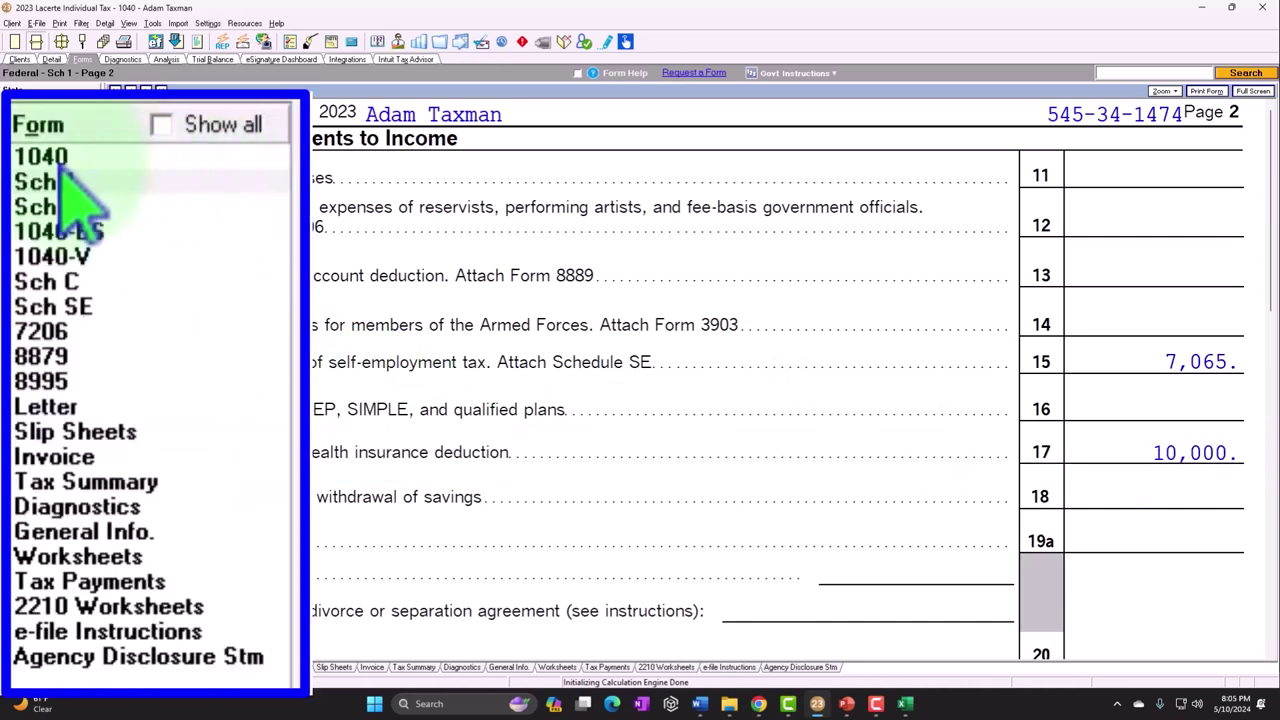
{"action": "left_click", "coordinate": [15, 184]}
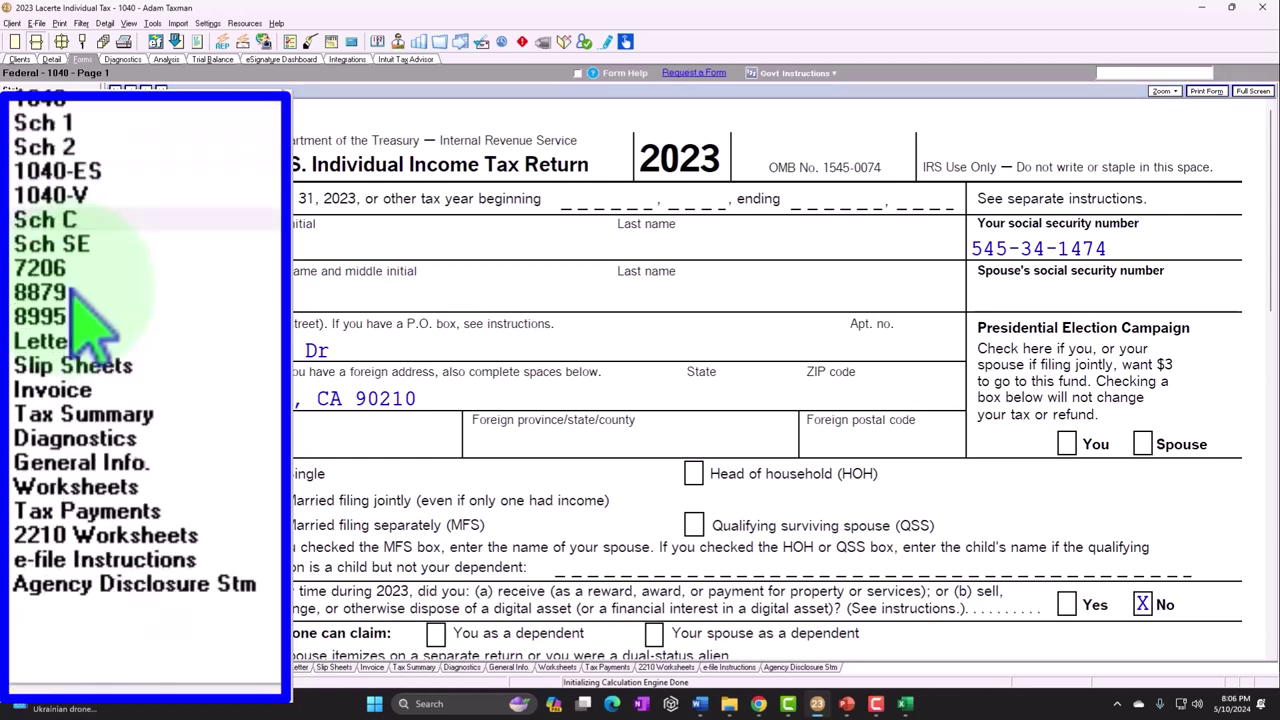
{"action": "left_click", "coordinate": [45, 285]}
{"action": "scroll", "coordinate": [651, 500], "scroll_direction": "down", "scroll_amount": 5}
{"action": "scroll", "coordinate": [651, 515], "scroll_direction": "down", "scroll_amount": 3}
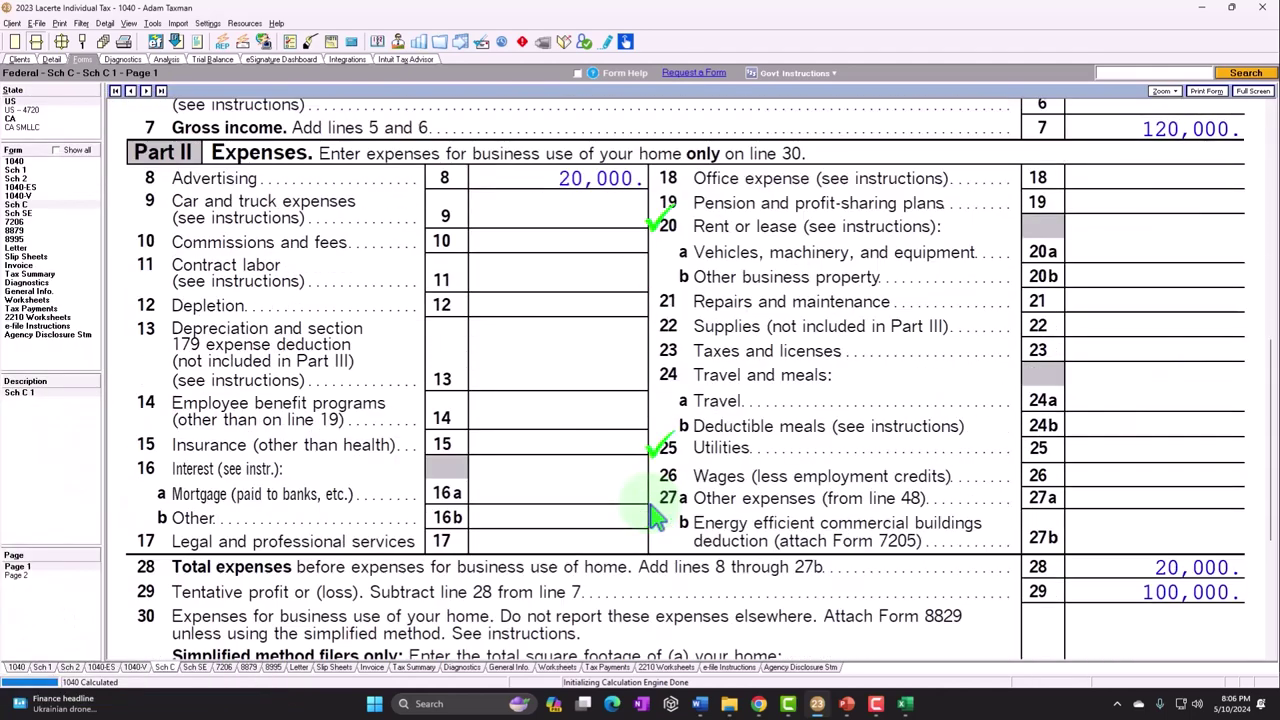